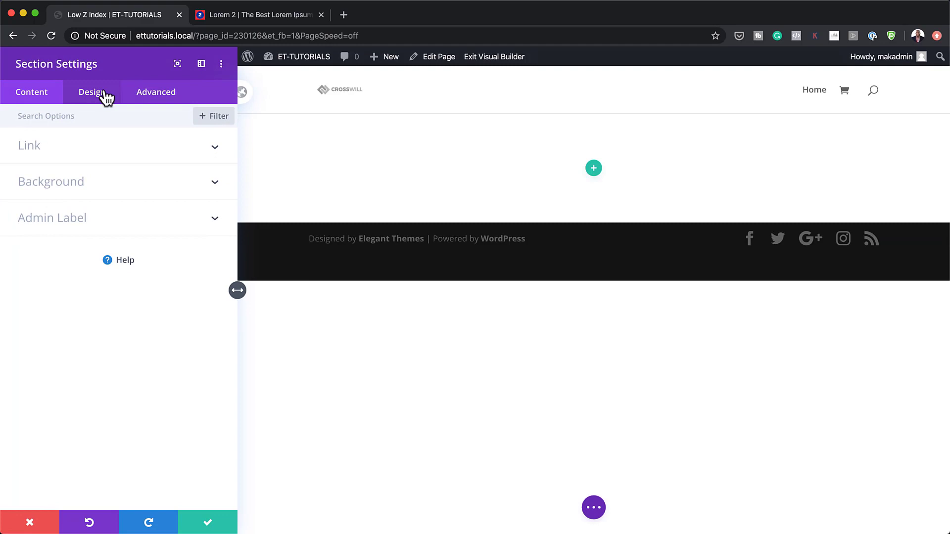
# Step: Set the section's top and bottom padding to 0px with the two values linked
pyautogui.click(107, 97)
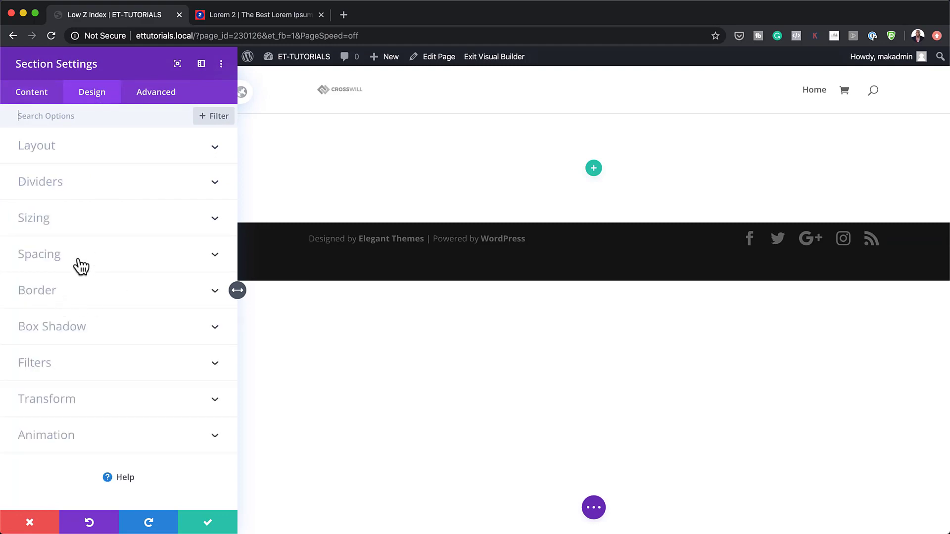
pyautogui.click(48, 261)
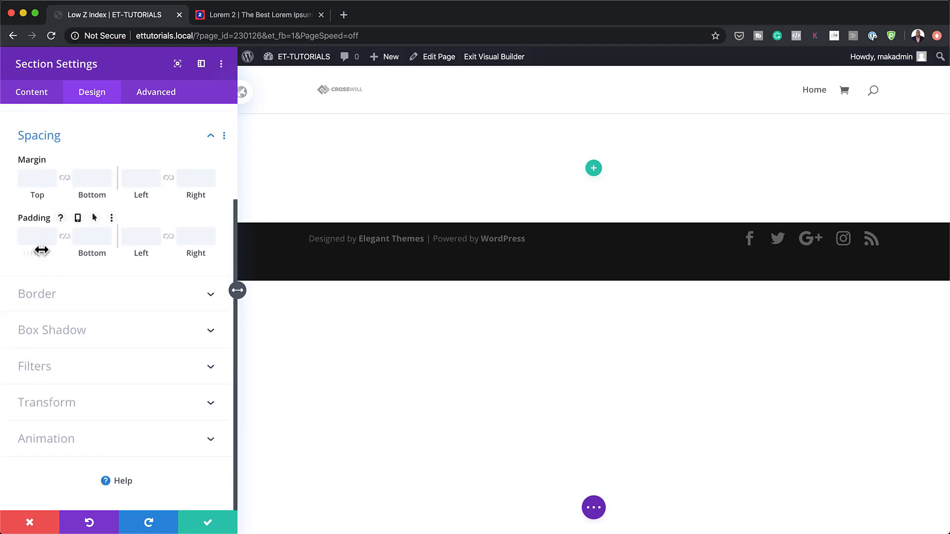
pyautogui.click(33, 237)
pyautogui.write('0')
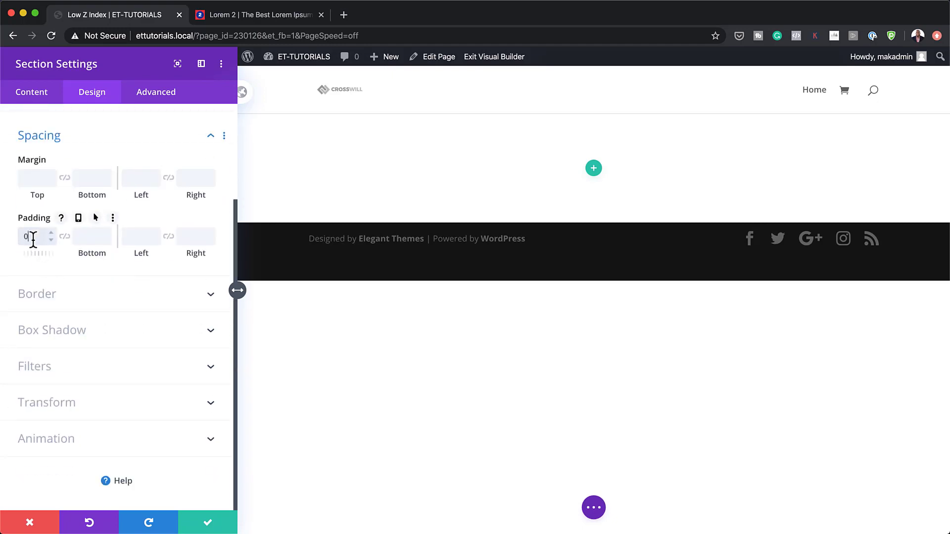
pyautogui.click(64, 237)
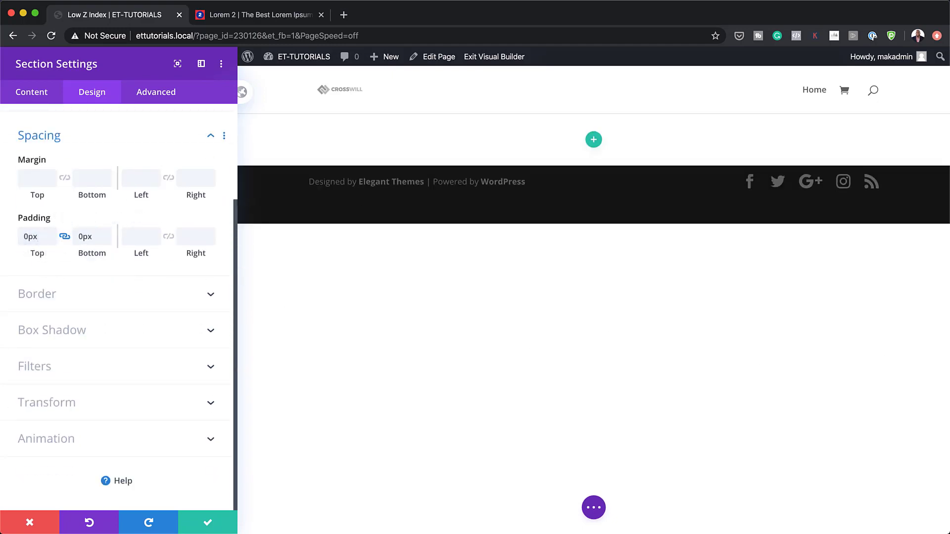
# Step: Set the section's horizontal and vertical overflow to Hidden and save the section settings
pyautogui.click(162, 101)
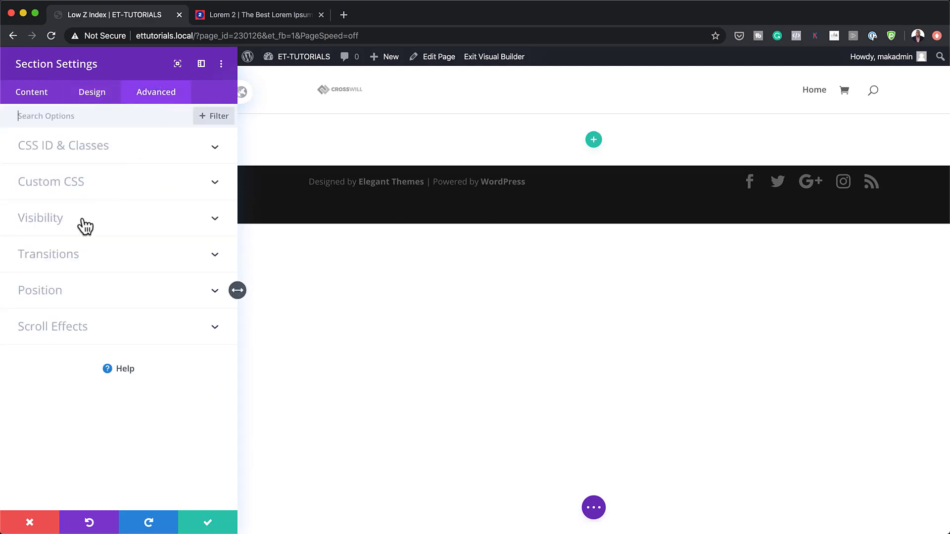
pyautogui.click(56, 225)
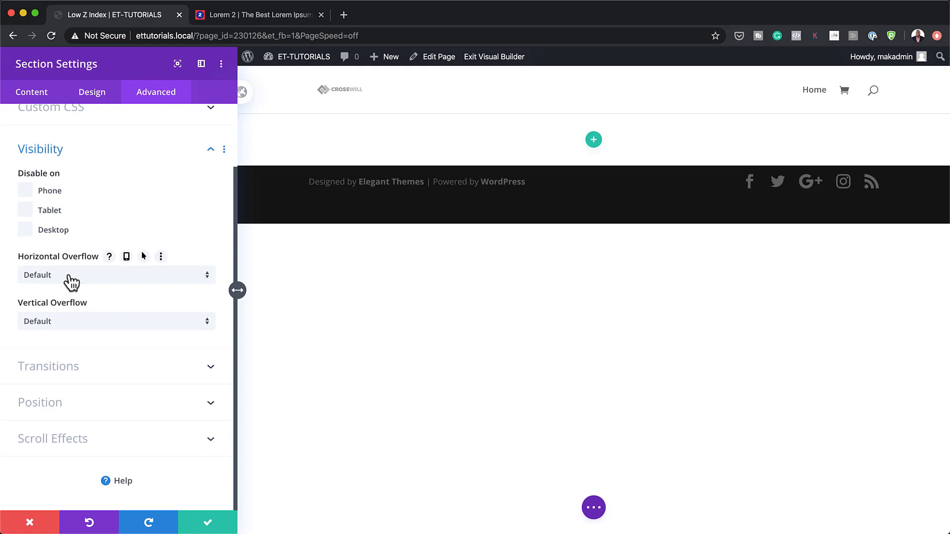
pyautogui.click(70, 276)
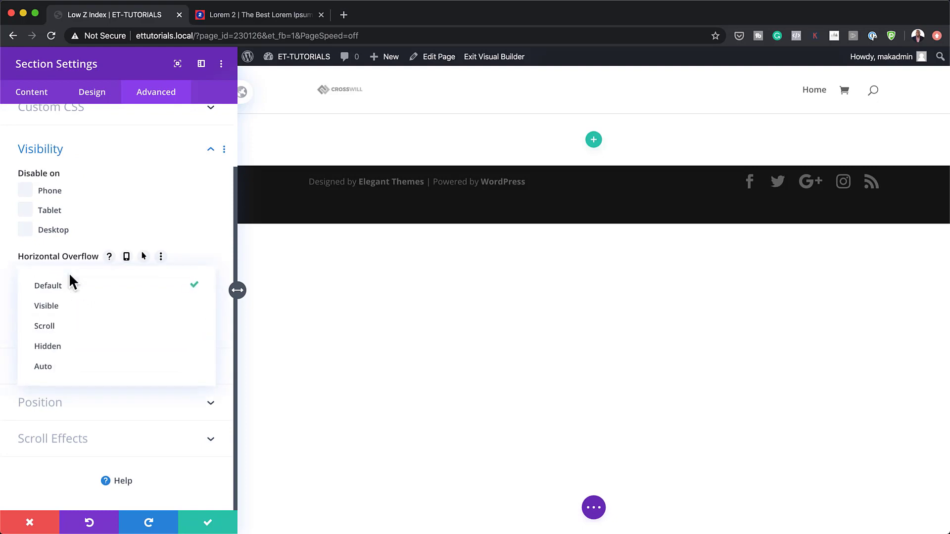
pyautogui.click(79, 349)
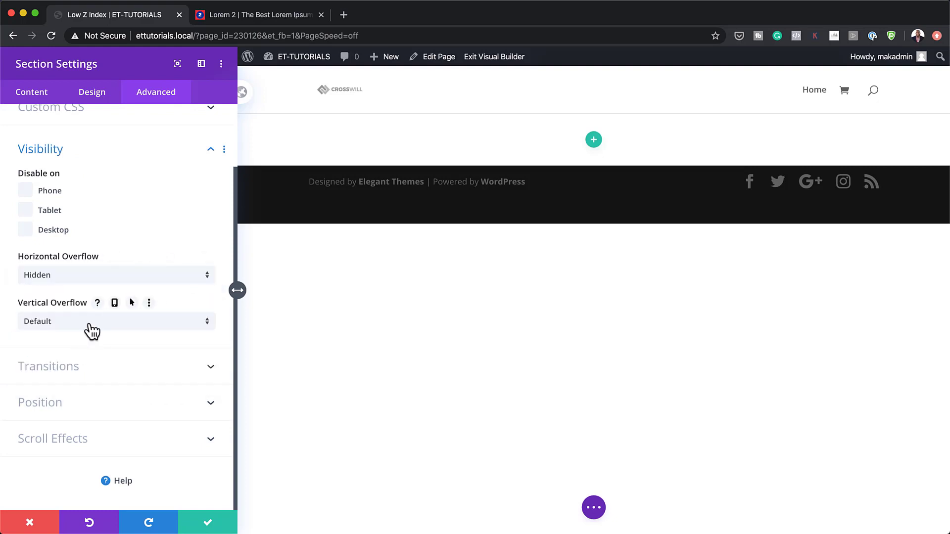
pyautogui.click(91, 331)
pyautogui.click(113, 398)
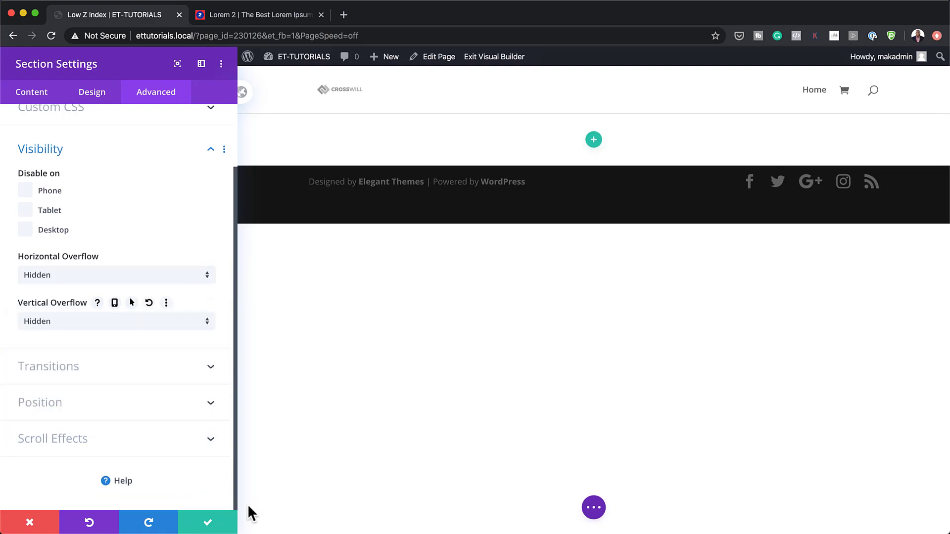
pyautogui.click(209, 518)
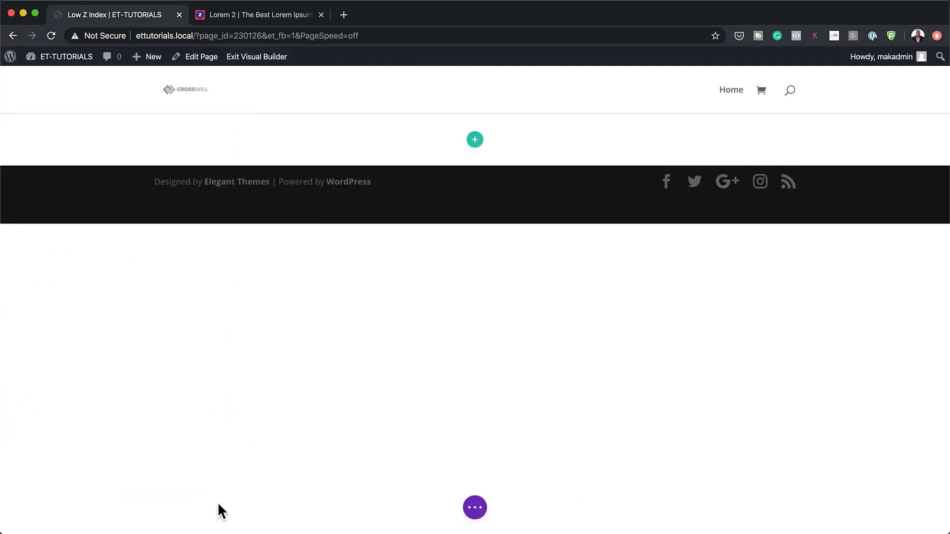
# Step: Insert a row with two equal columns into the section without adding a module
pyautogui.click(475, 141)
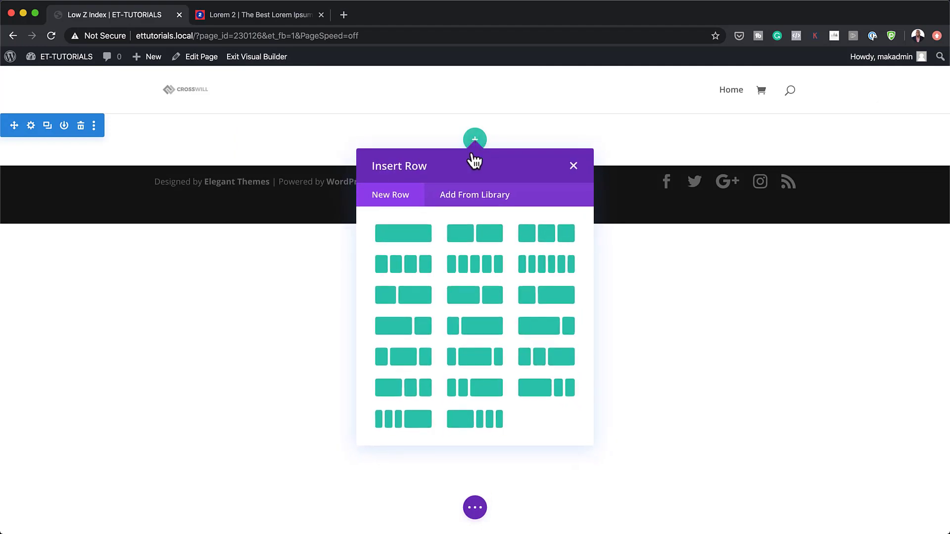
pyautogui.click(490, 233)
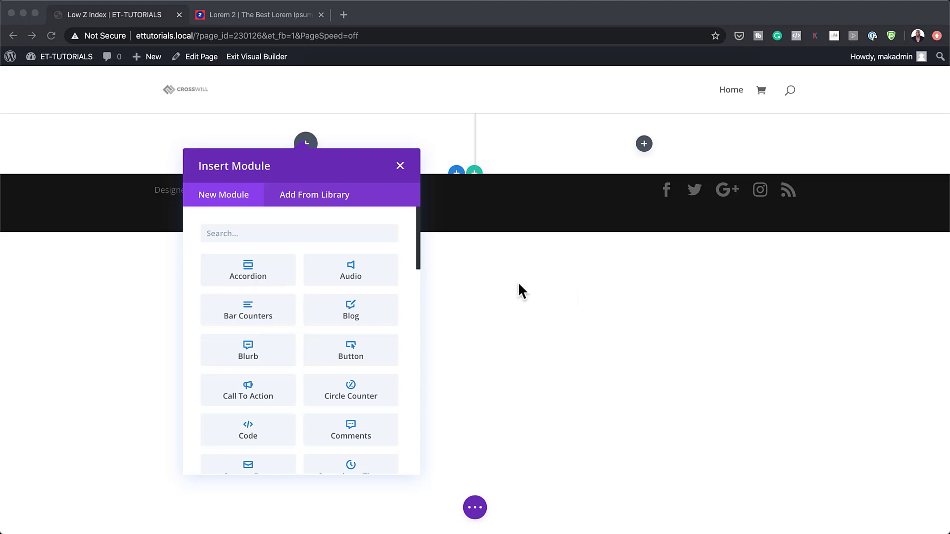
pyautogui.click(426, 130)
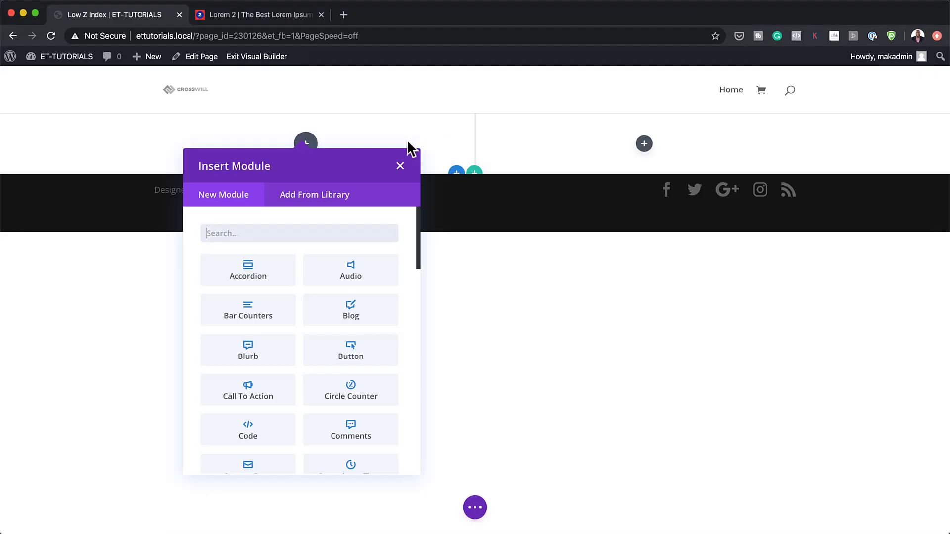
pyautogui.click(400, 166)
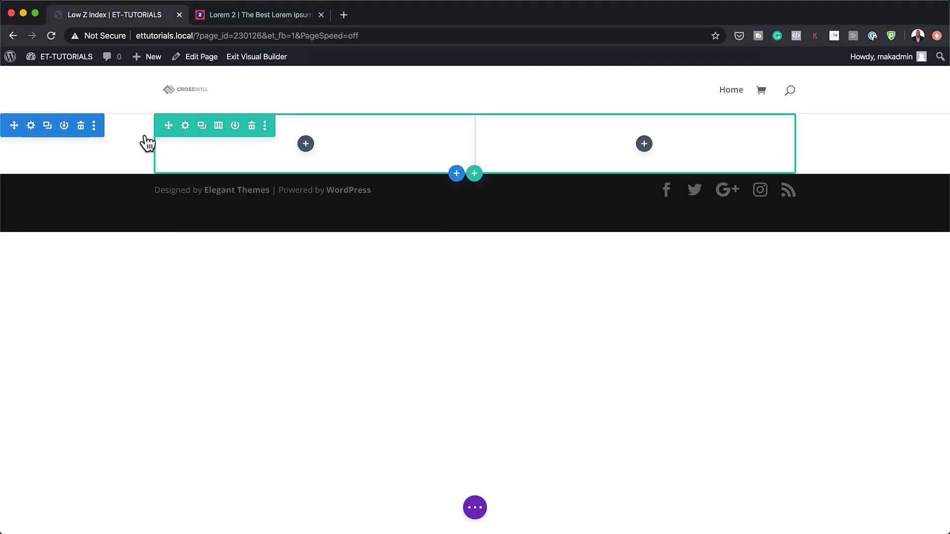
# Step: Give the two-column row a background color of #f3f3e6
pyautogui.click(186, 126)
pyautogui.click(71, 360)
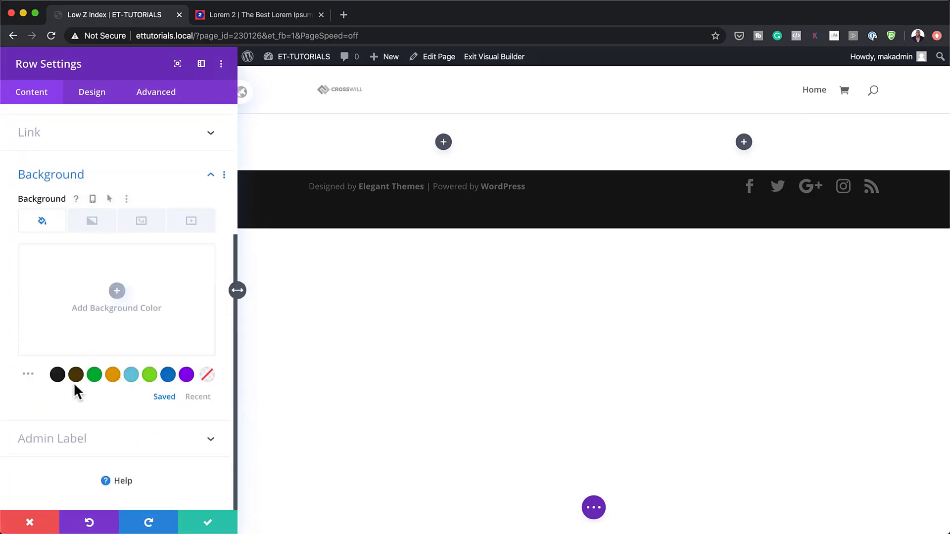
pyautogui.click(116, 292)
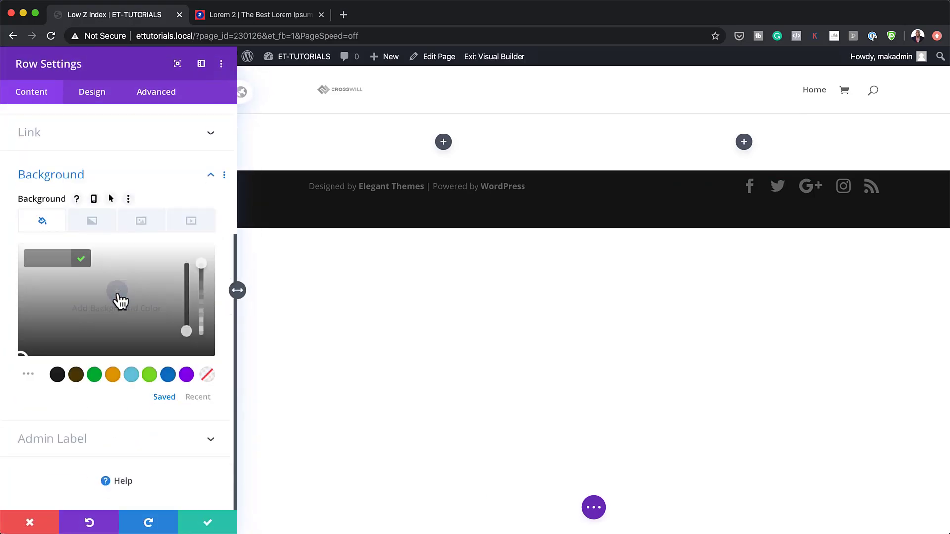
pyautogui.click(58, 261)
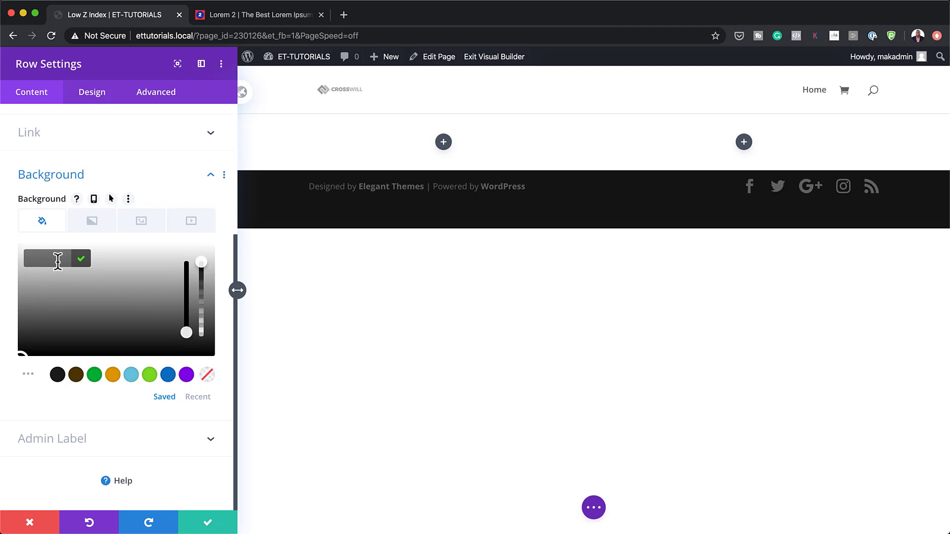
pyautogui.write('#f3f3e6')
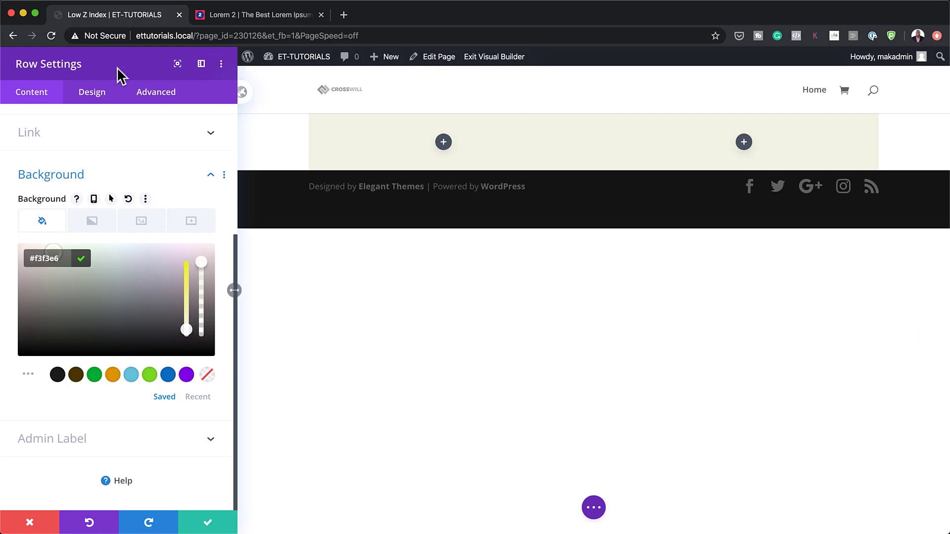
# Step: Enable a custom gutter width of 1 for the row and equalize its column heights
pyautogui.click(103, 99)
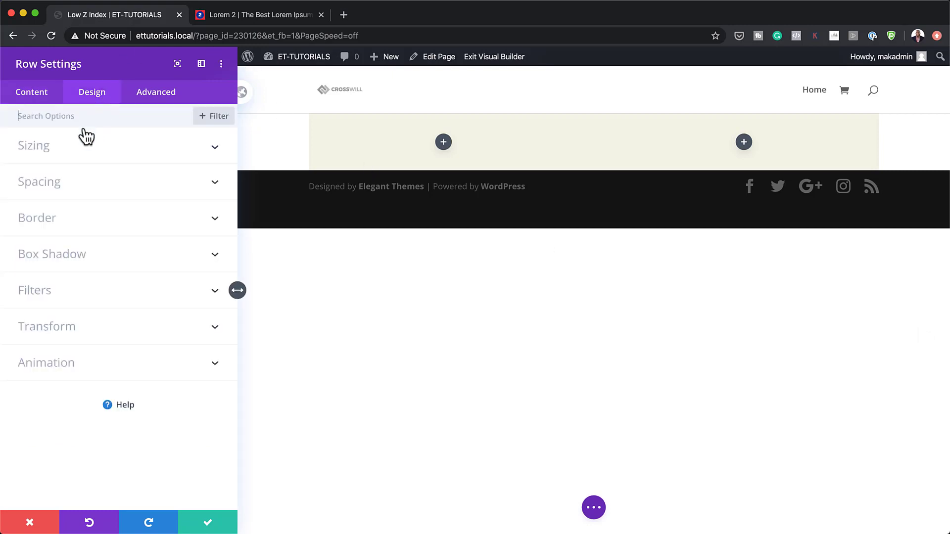
pyautogui.click(61, 146)
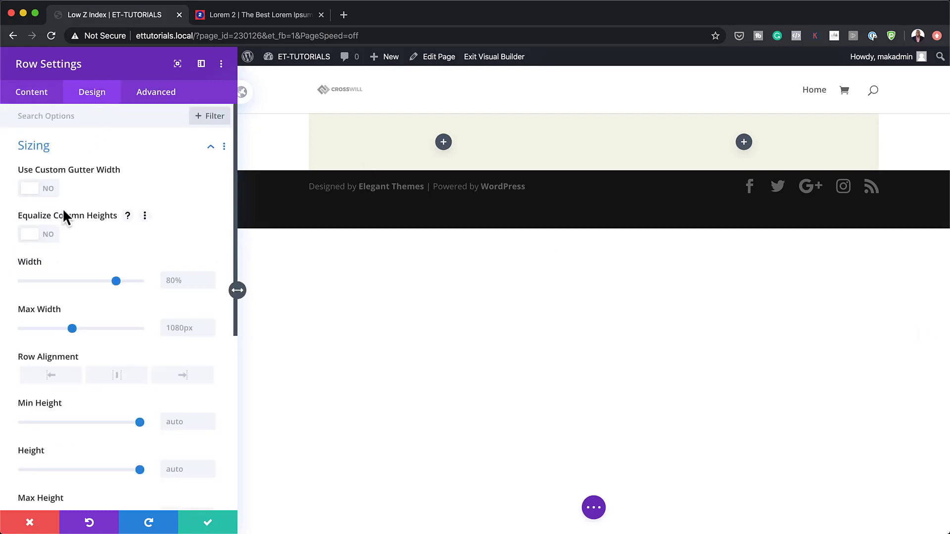
pyautogui.click(48, 189)
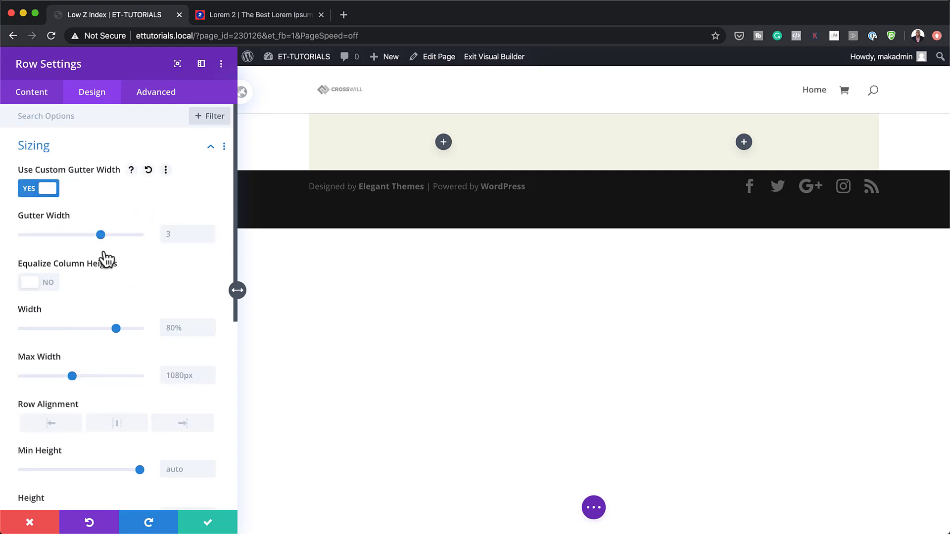
pyautogui.moveTo(100, 234); pyautogui.dragTo(24, 236)
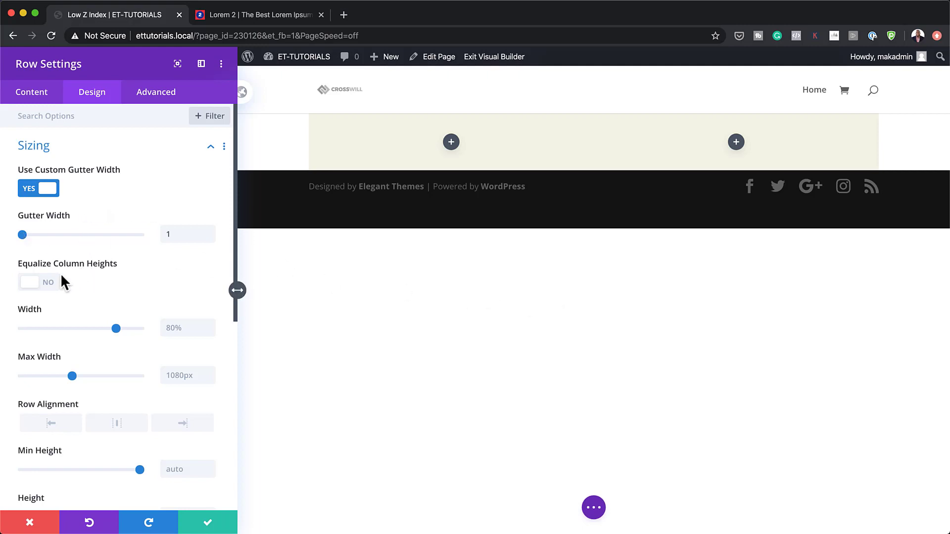
pyautogui.click(53, 292)
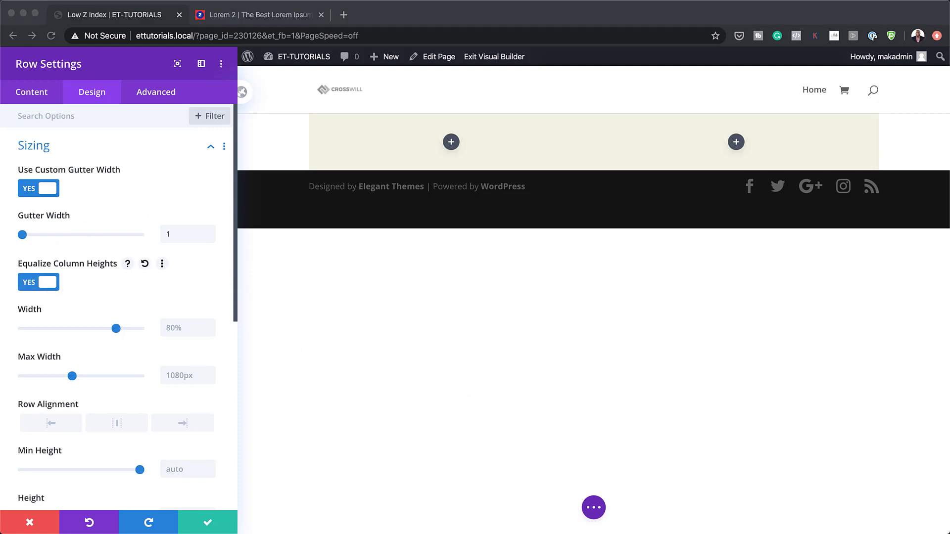
# Step: Set the row's width and max width to 100%
pyautogui.click(169, 323)
pyautogui.write('100%')
pyautogui.click(170, 374)
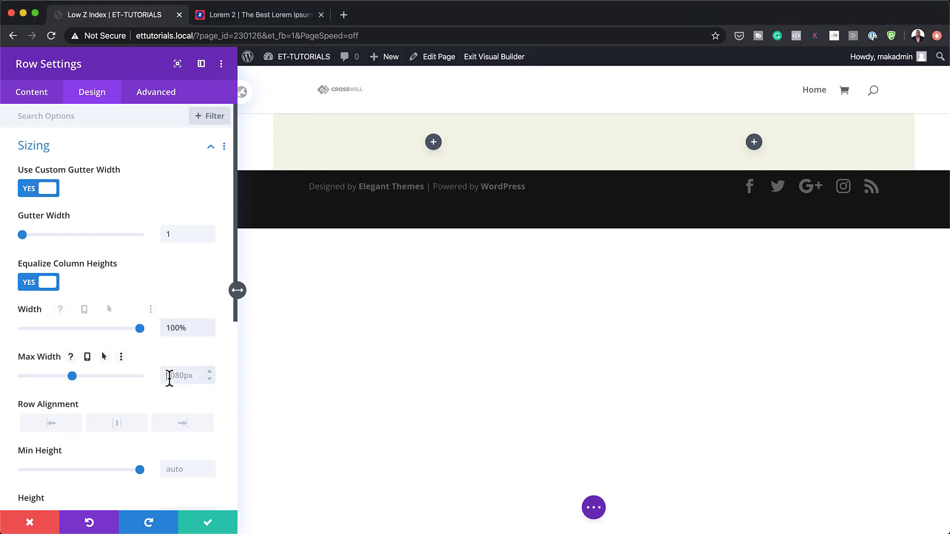
pyautogui.write('100%')
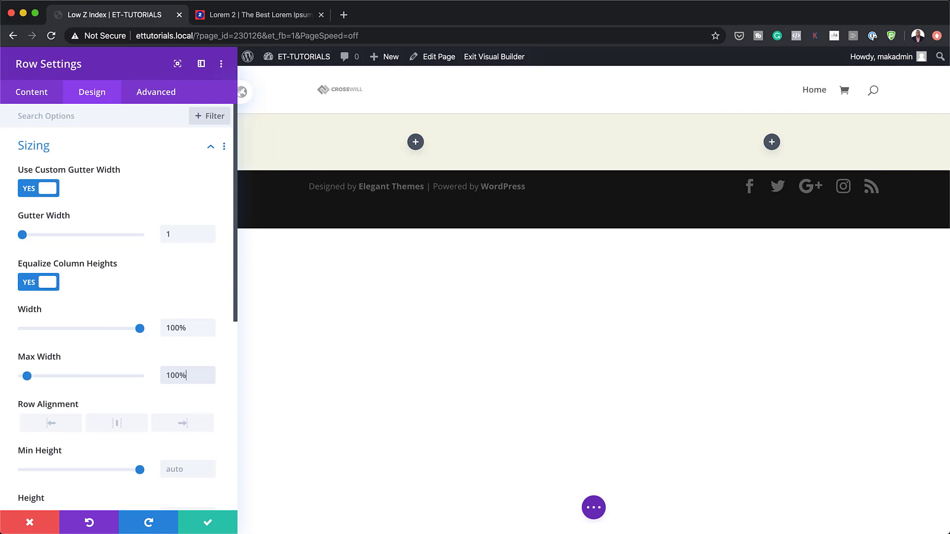
# Step: Set the row's top and bottom padding to 0px with the two values linked
pyautogui.scroll(-7, 141, 416)
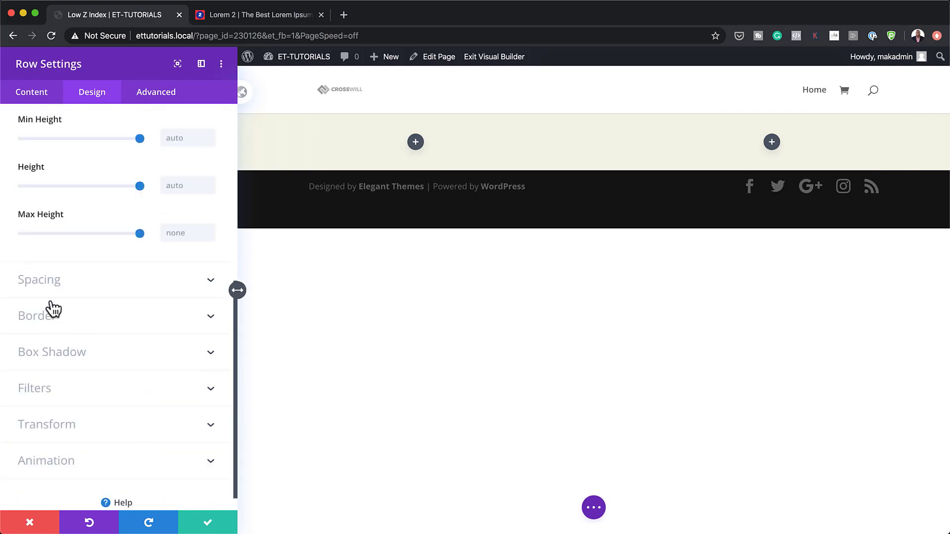
pyautogui.click(56, 280)
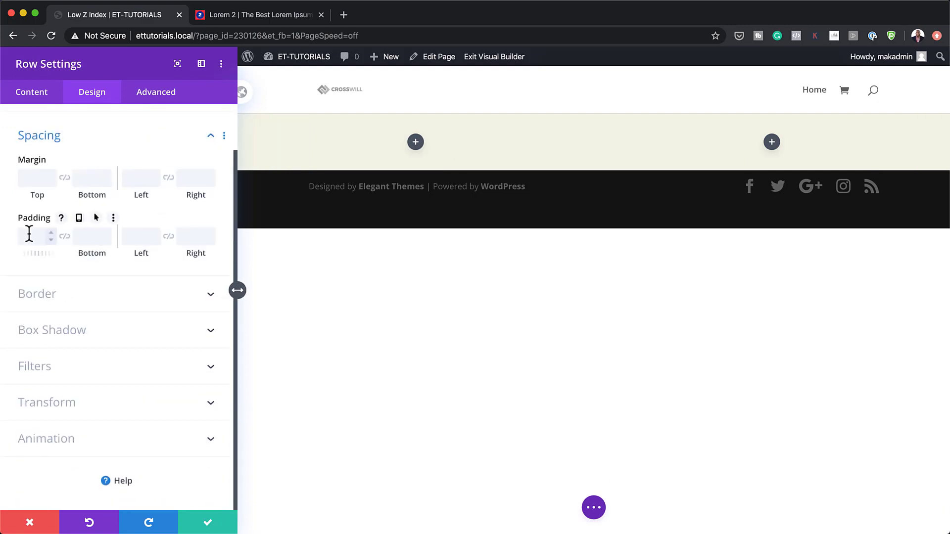
pyautogui.click(29, 233)
pyautogui.write('0')
pyautogui.click(63, 237)
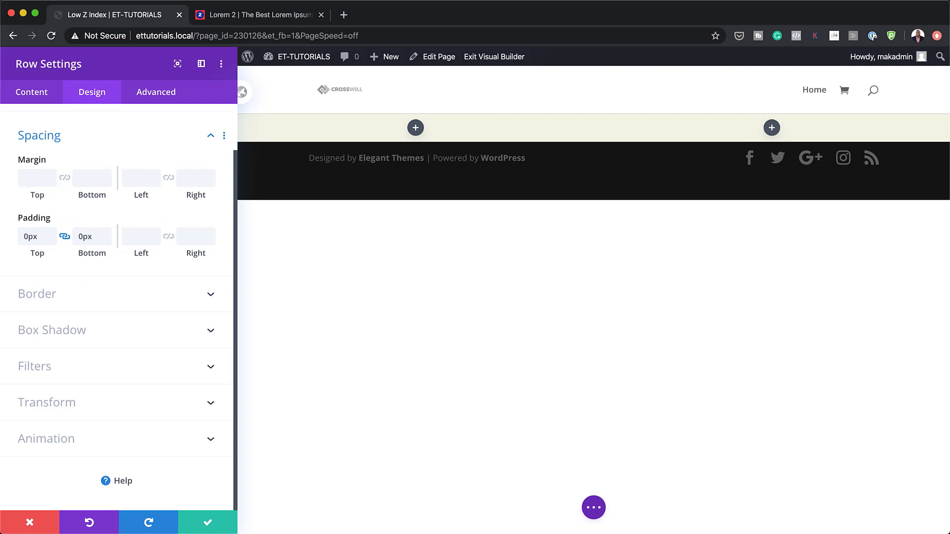
# Step: Add a background gradient to the row's first column and set its second color to #2e2d3c
pyautogui.click(35, 97)
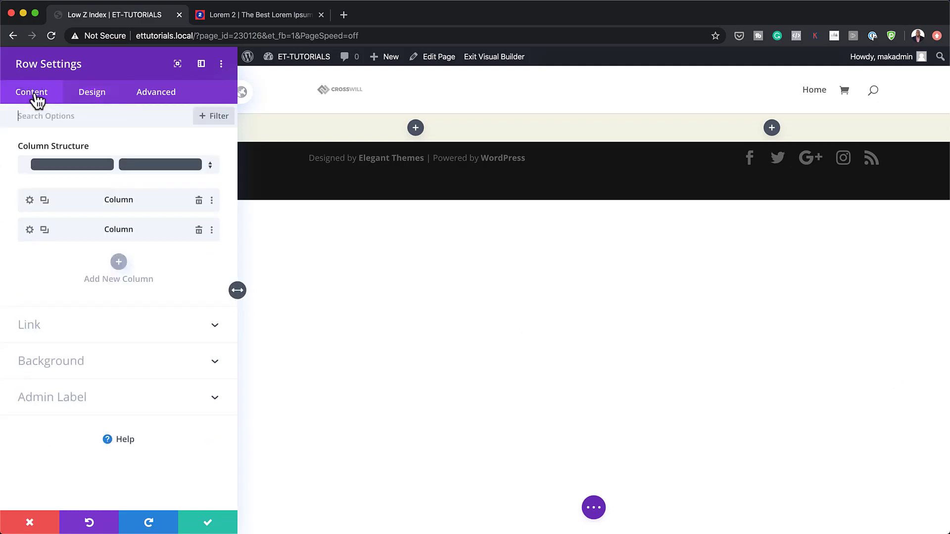
pyautogui.click(30, 200)
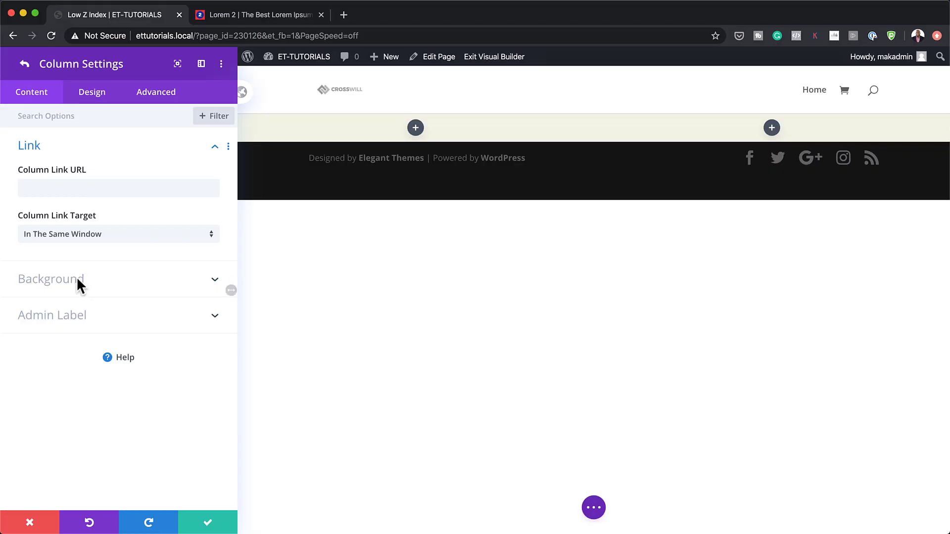
pyautogui.click(77, 279)
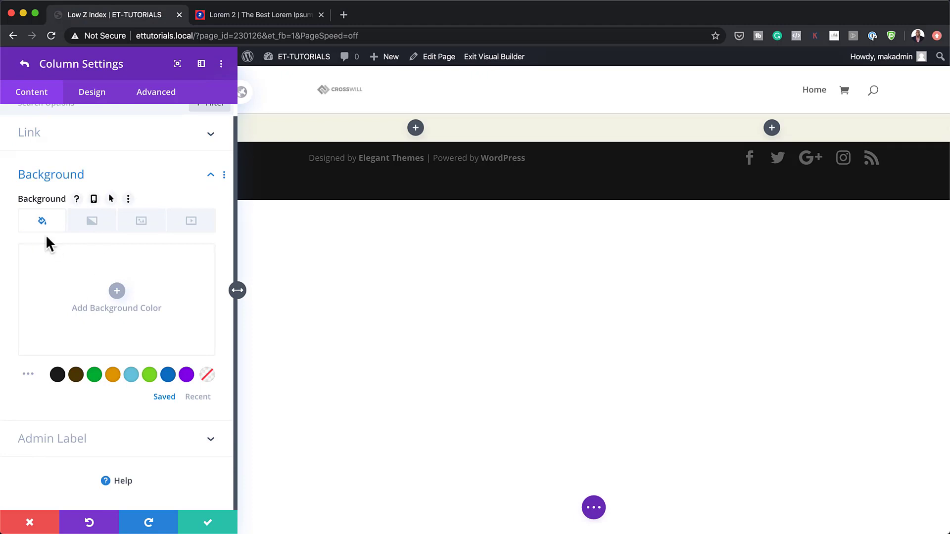
pyautogui.click(93, 224)
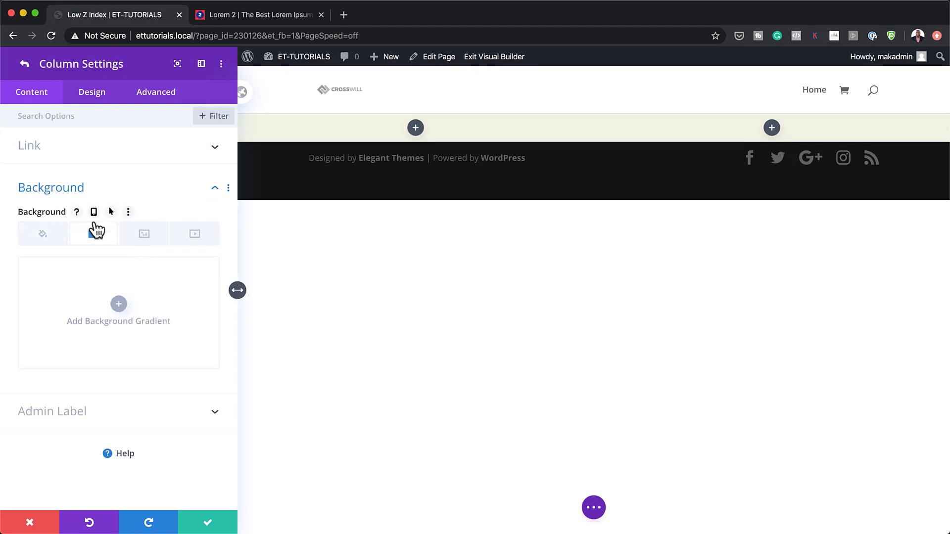
pyautogui.click(118, 305)
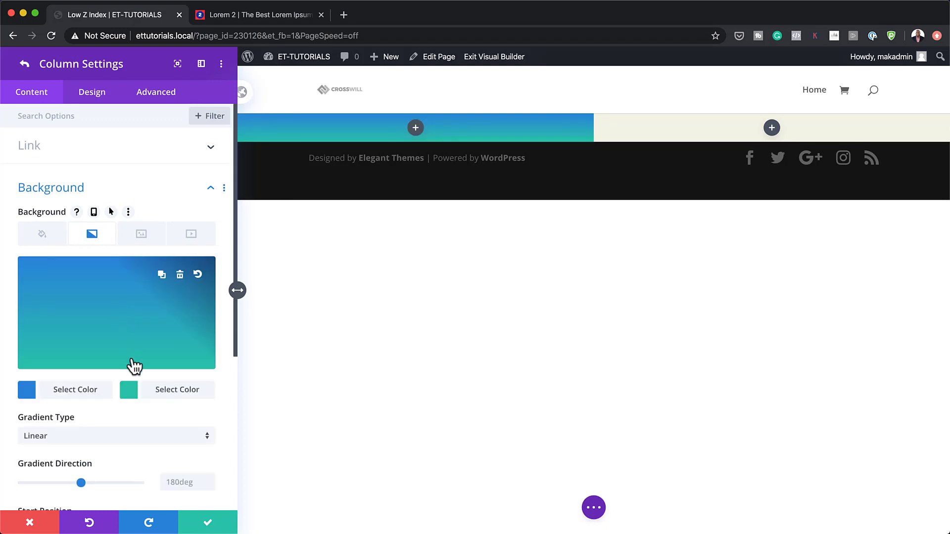
pyautogui.click(129, 390)
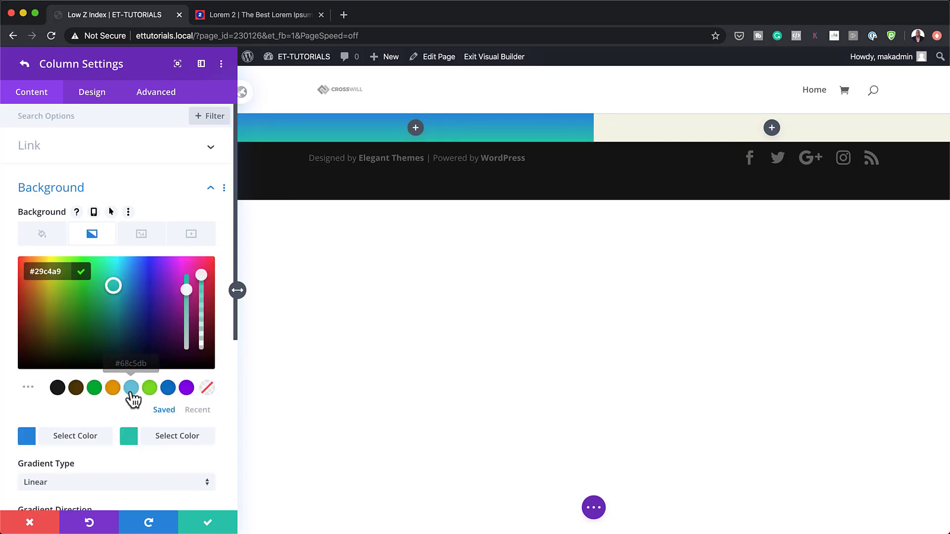
pyautogui.doubleClick(59, 271)
pyautogui.write('#2e2d3c')
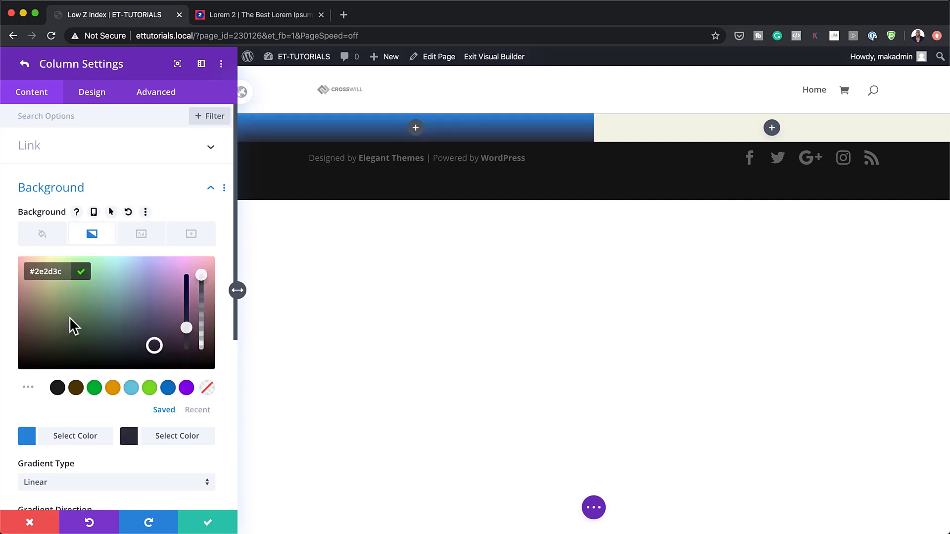
# Step: Set the first color of the column's background gradient to transparent, rgba(0,0,0,0)
pyautogui.click(29, 438)
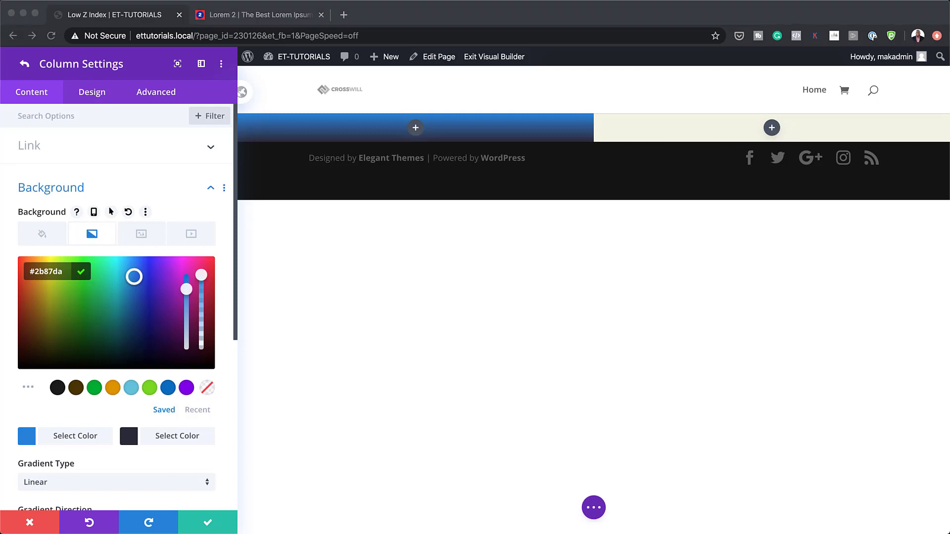
pyautogui.click(203, 280)
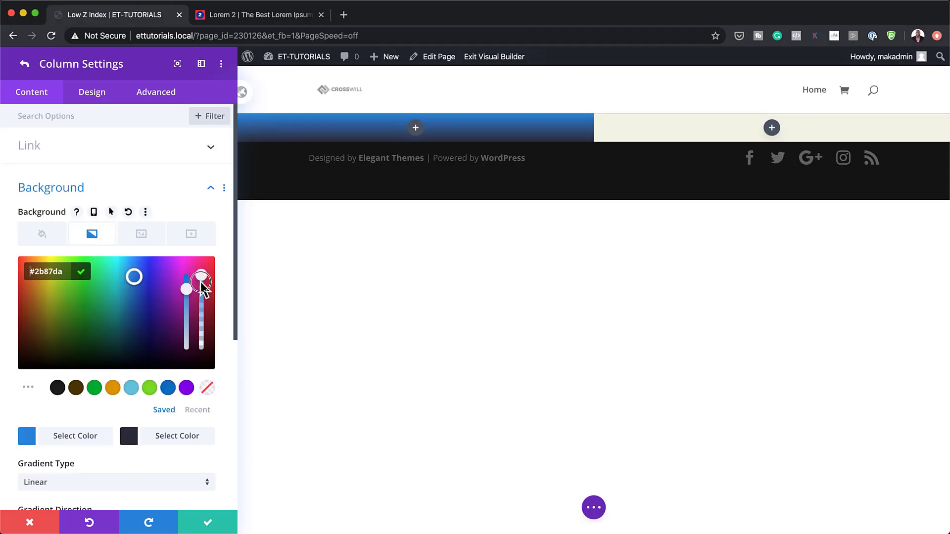
pyautogui.click(202, 290)
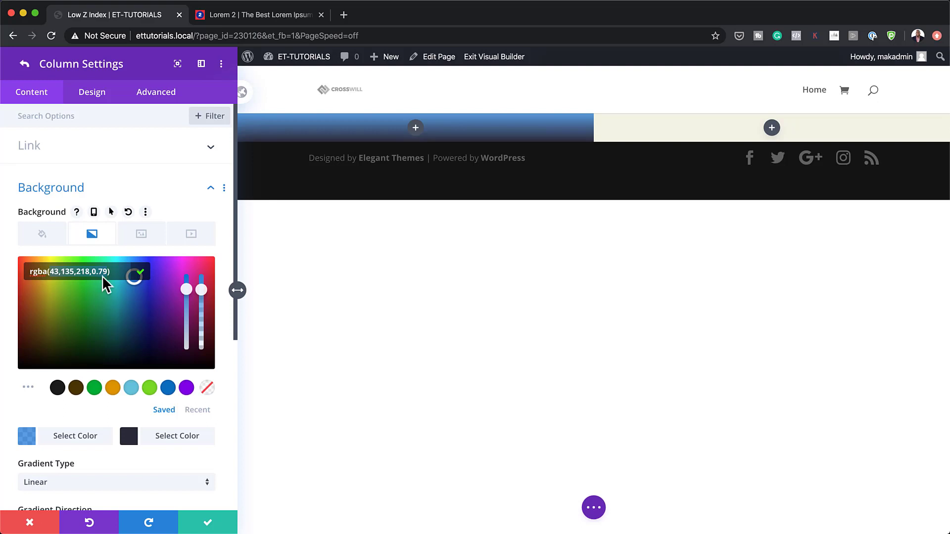
pyautogui.press('super+a')
pyautogui.write('rgba(0,0,0,0)')
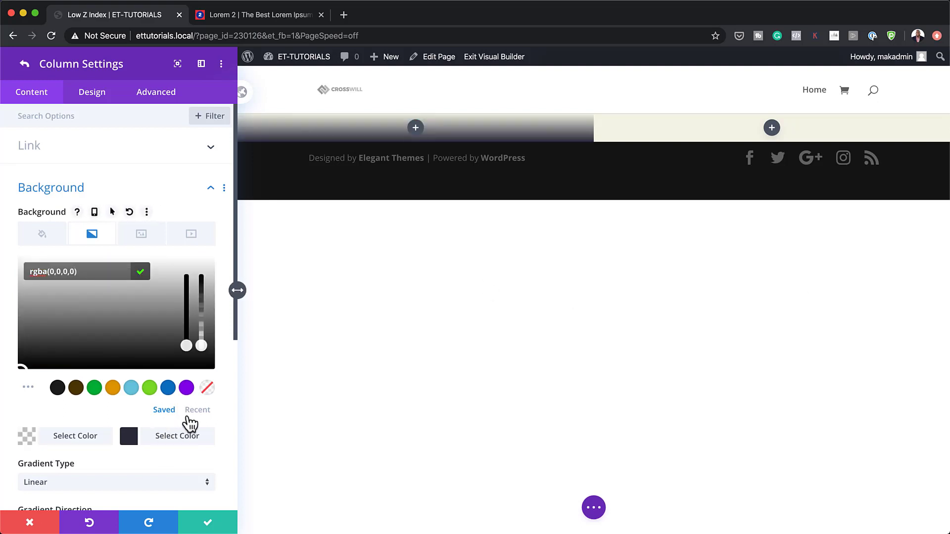
# Step: Set the column's gradient direction to 90deg and both its start and end positions to 54%
pyautogui.scroll(-1, 216, 418)
pyautogui.scroll(-5, 213, 410)
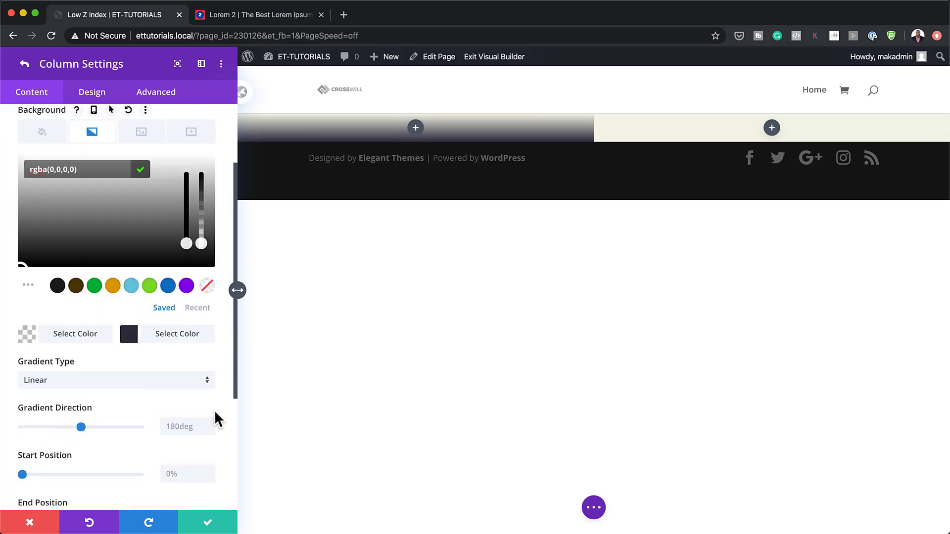
pyautogui.click(226, 428)
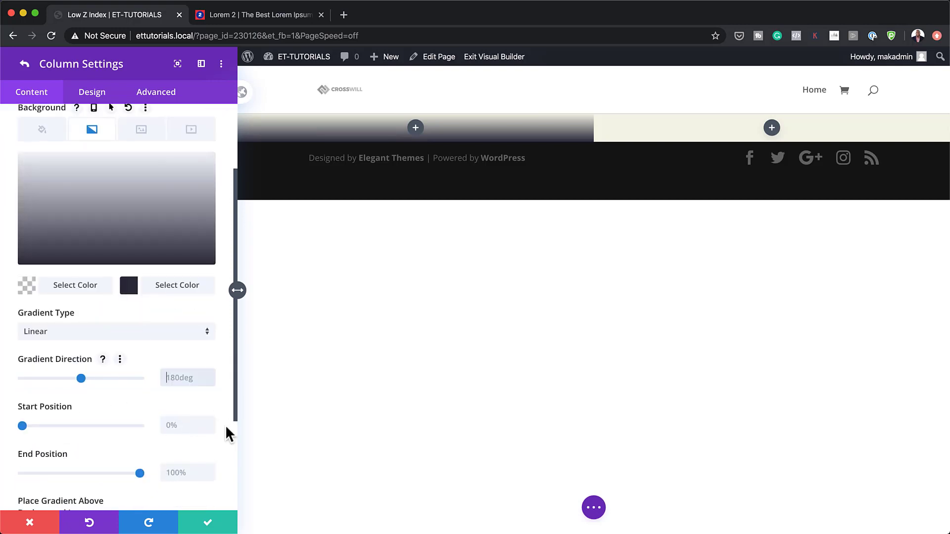
pyautogui.write('90deg')
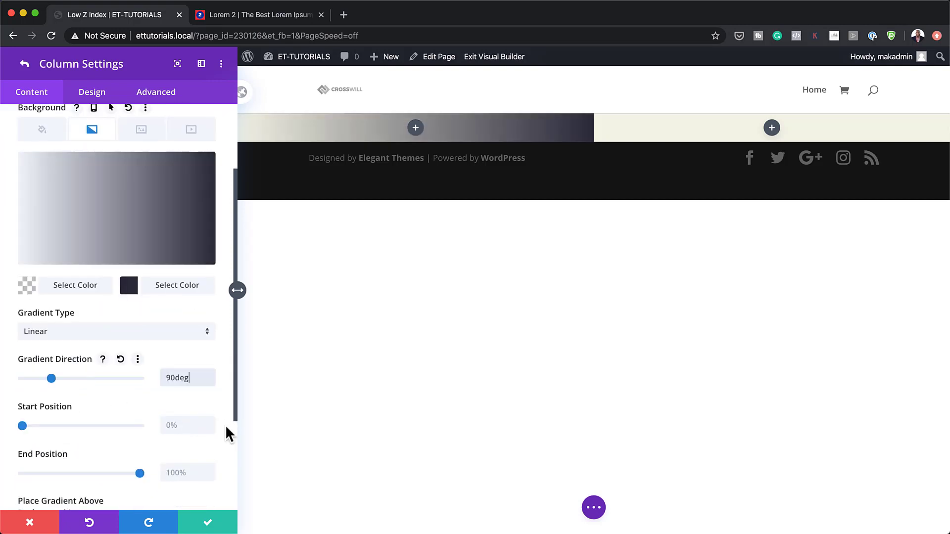
pyautogui.click(185, 425)
pyautogui.write('54')
pyautogui.click(180, 472)
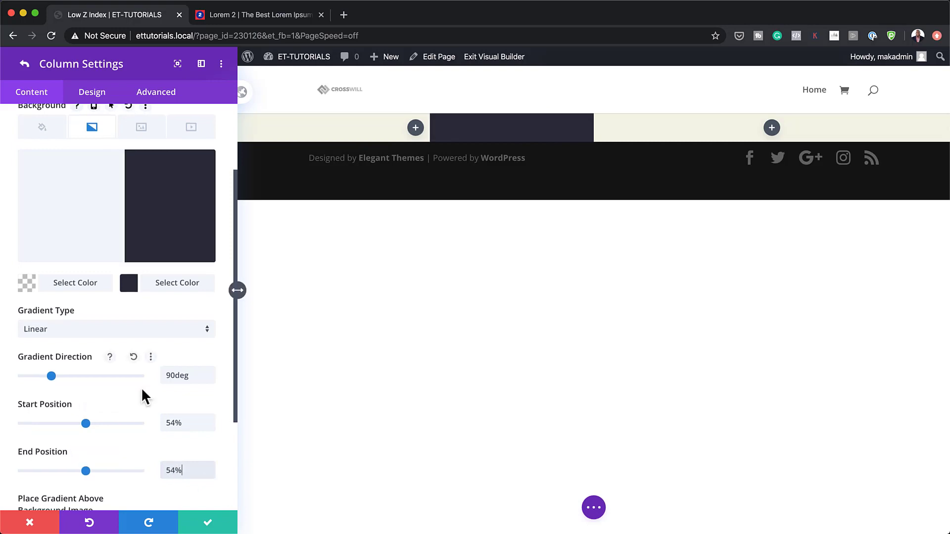
pyautogui.scroll(-5, 141, 388)
pyautogui.scroll(5, 142, 387)
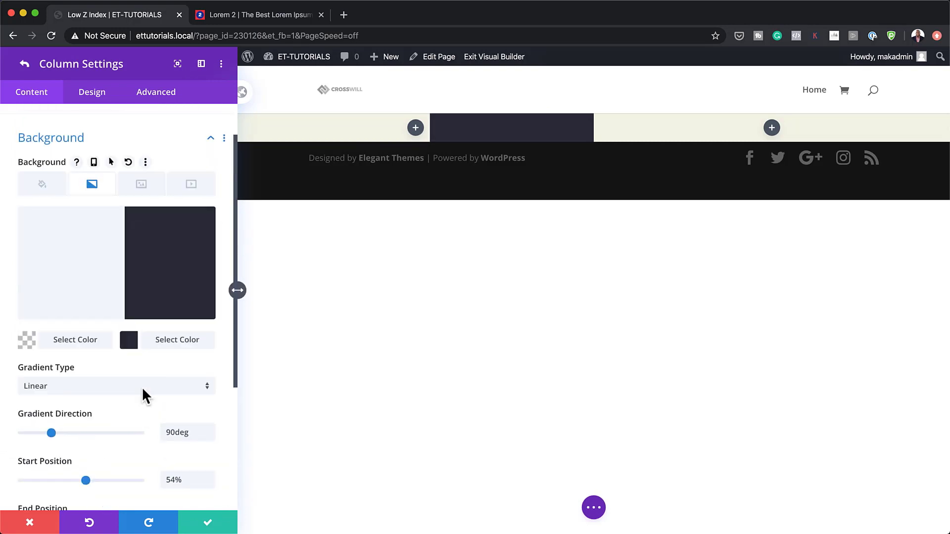
# Step: Give the first column the soft all-around box shadow preset with 80px blur strength, and save the column and row settings
pyautogui.click(99, 96)
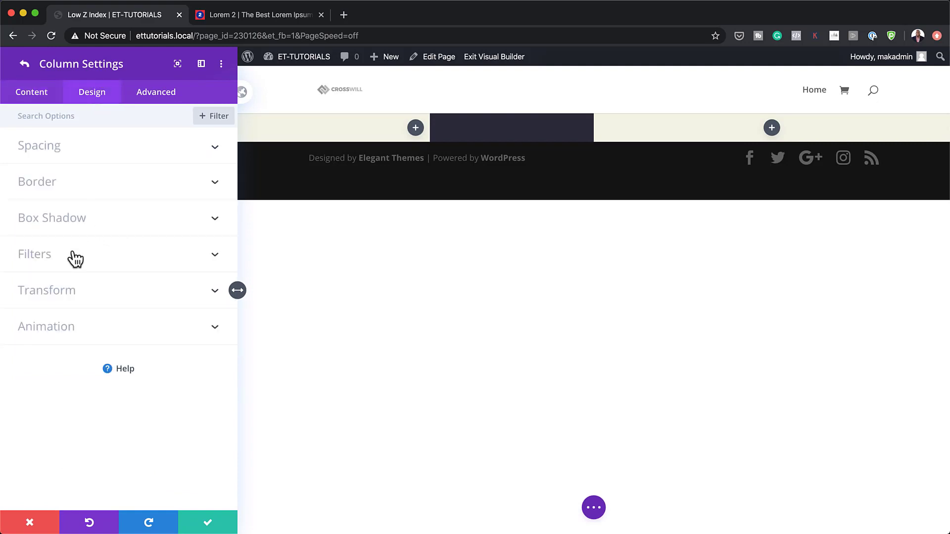
pyautogui.click(74, 217)
pyautogui.click(92, 270)
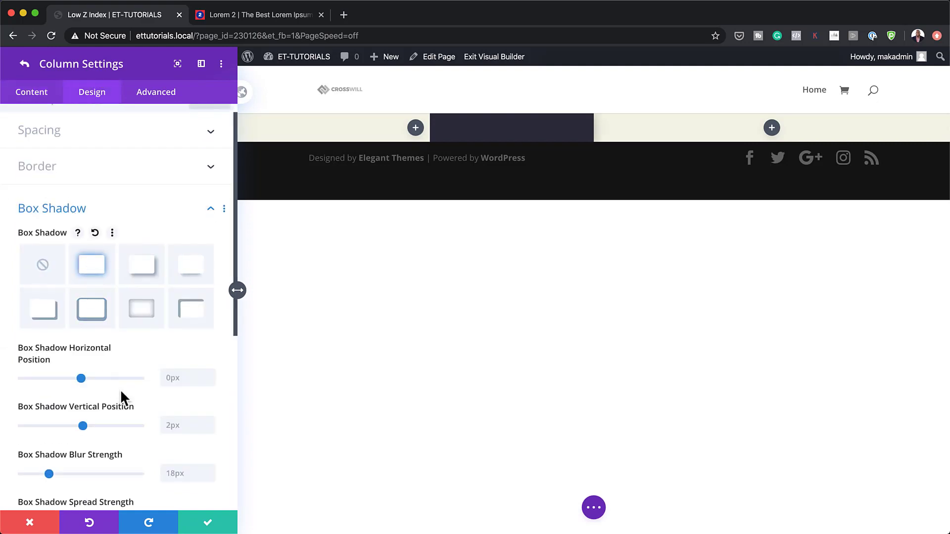
pyautogui.scroll(-3, 199, 444)
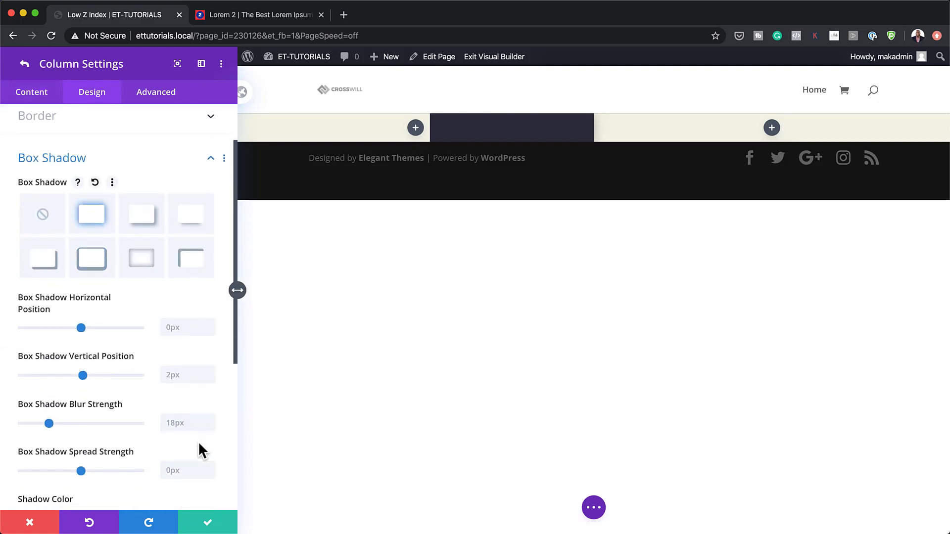
pyautogui.doubleClick(186, 414)
pyautogui.write('80')
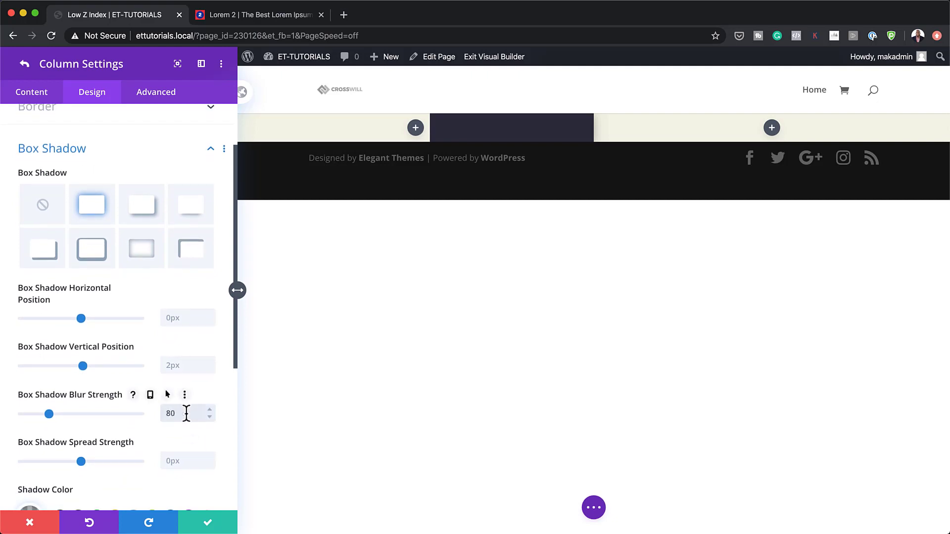
pyautogui.write('px')
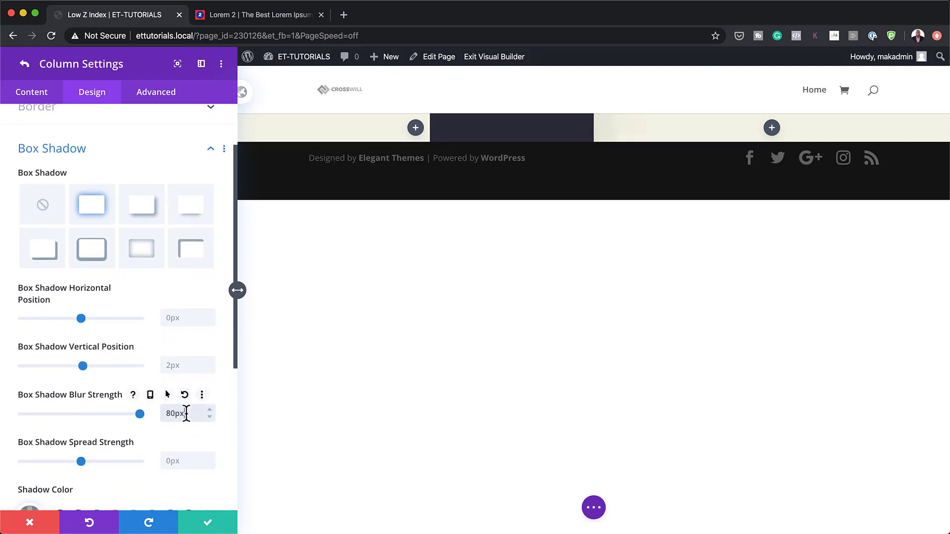
pyautogui.click(209, 522)
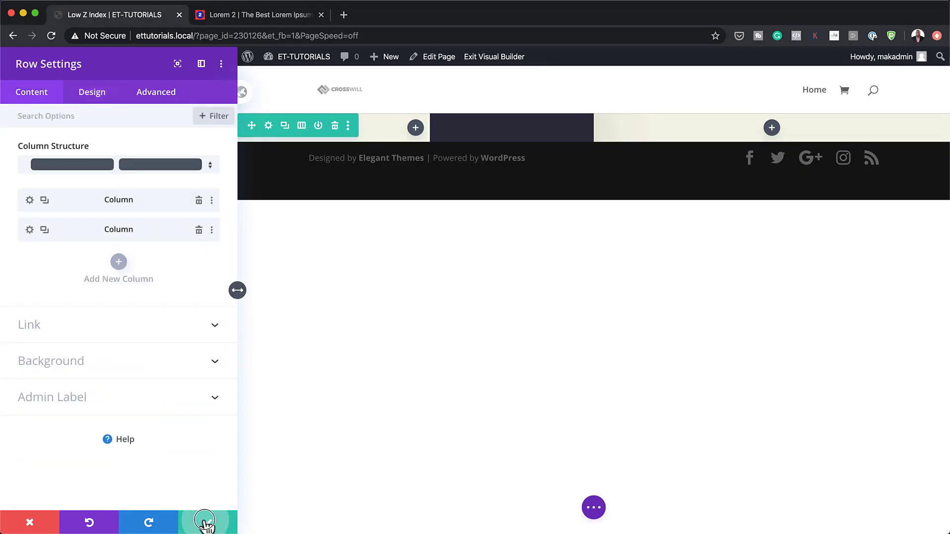
pyautogui.click(204, 523)
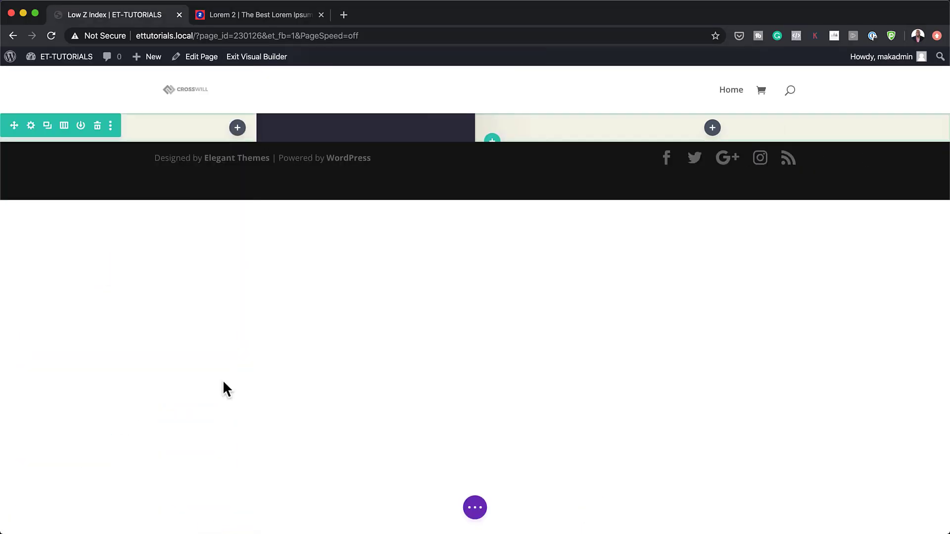
# Step: Insert a Text module in the row's first column and clear its placeholder body text
pyautogui.click(238, 129)
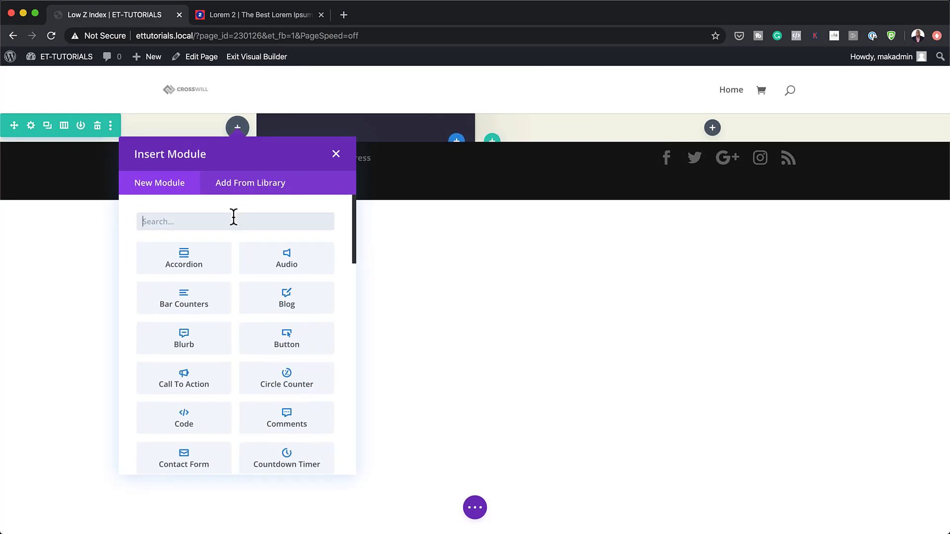
pyautogui.write('text')
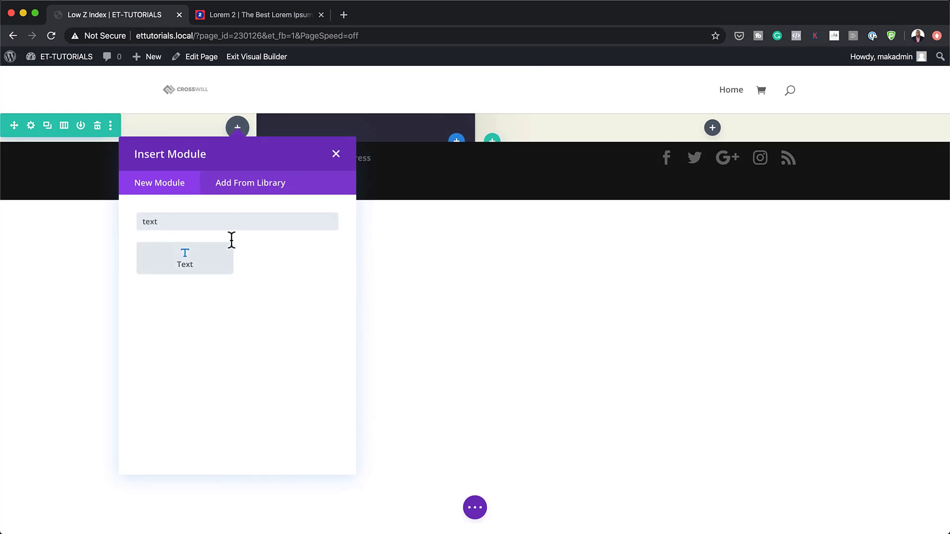
pyautogui.click(215, 263)
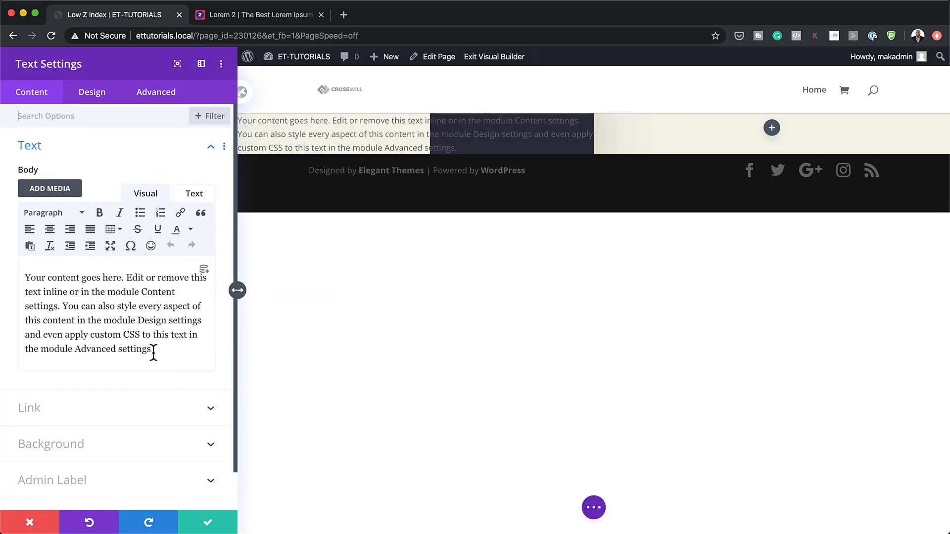
pyautogui.moveTo(155, 349); pyautogui.dragTo(30, 268)
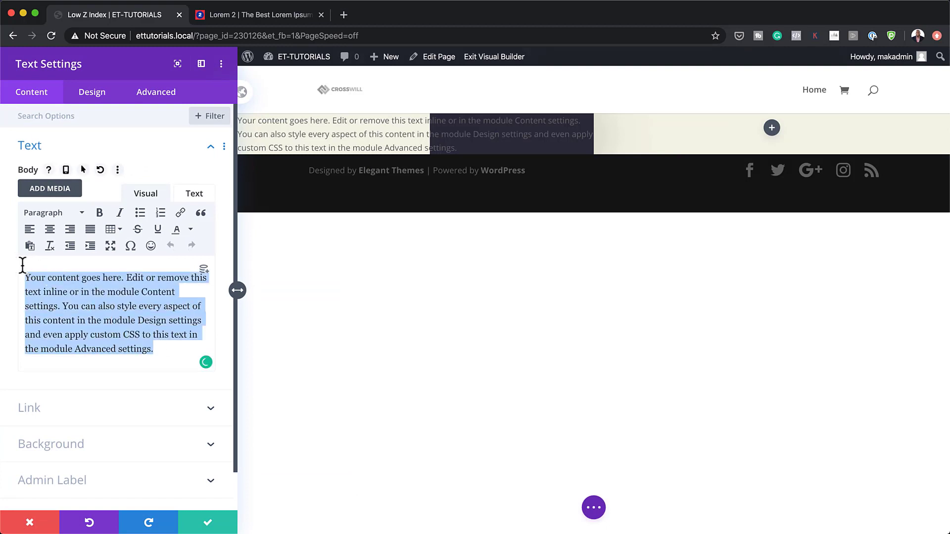
pyautogui.press('BackSpace')
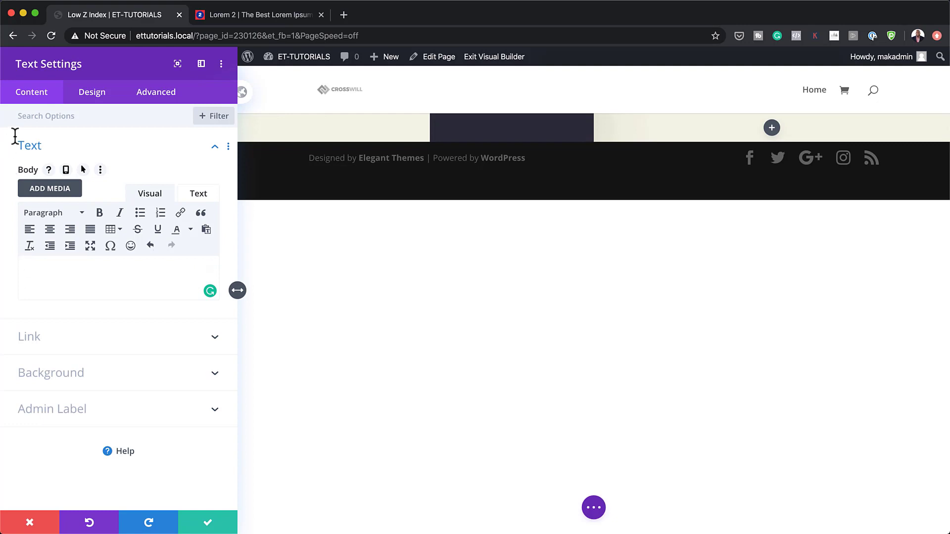
# Step: Set the text module's width to 24vw in its sizing options
pyautogui.click(94, 94)
pyautogui.click(64, 219)
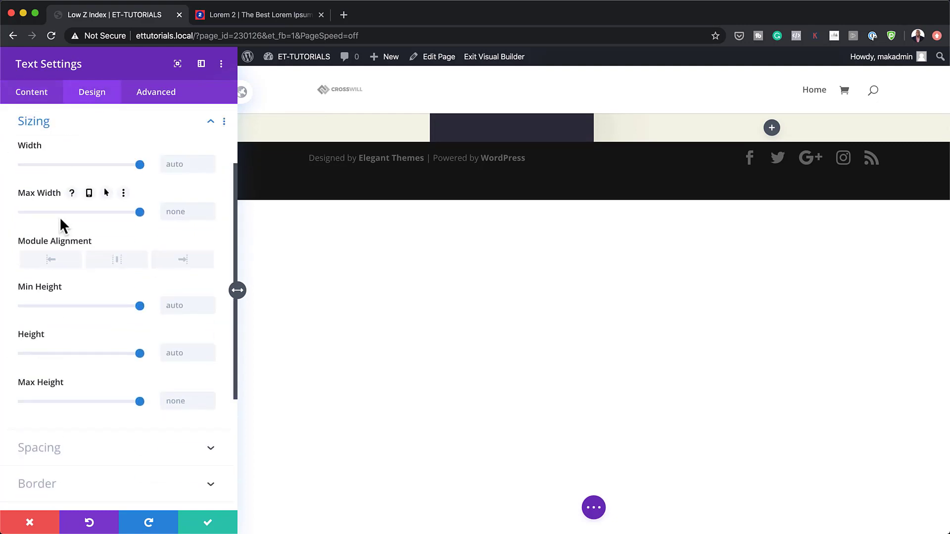
pyautogui.click(191, 166)
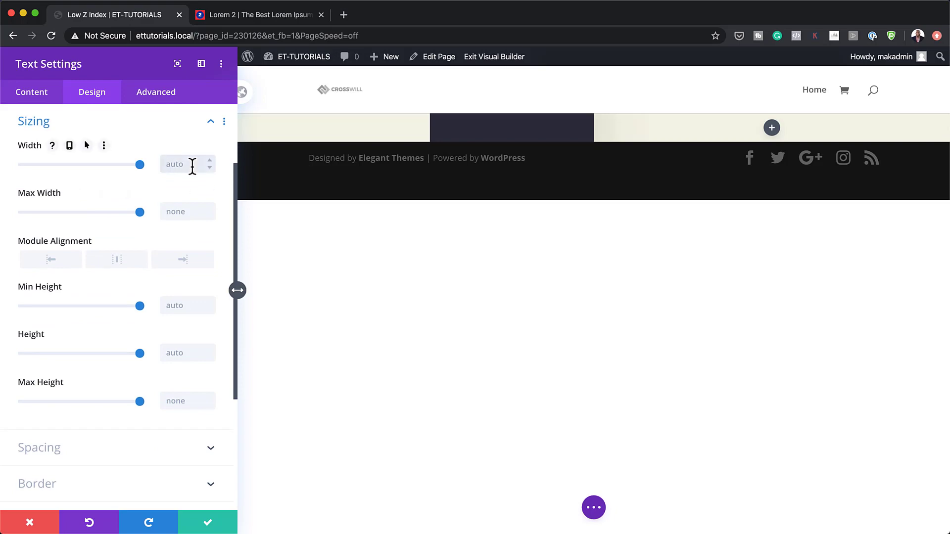
pyautogui.write('24vw')
pyautogui.scroll(-1, 102, 419)
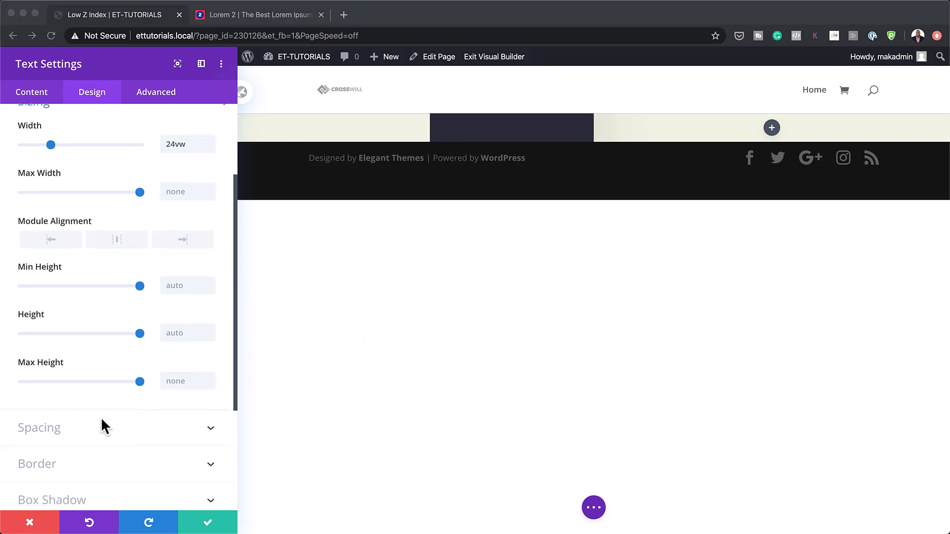
# Step: Set the text module's top margin to 15vw and its left padding to 12vw
pyautogui.click(48, 429)
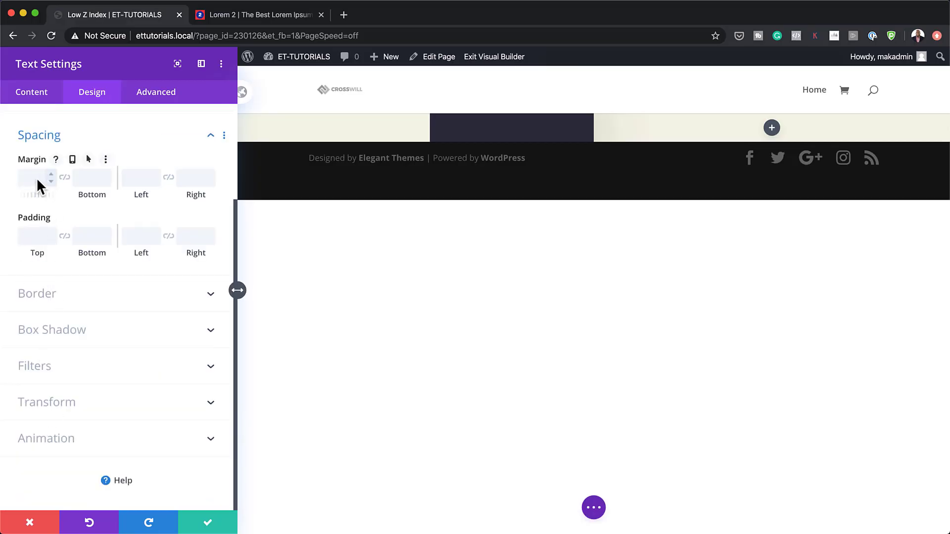
pyautogui.click(37, 179)
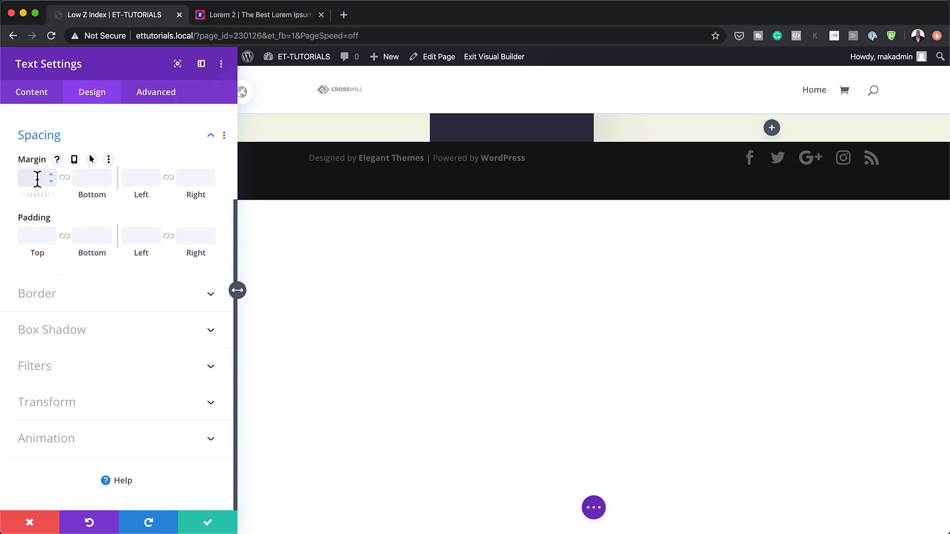
pyautogui.write('15vw')
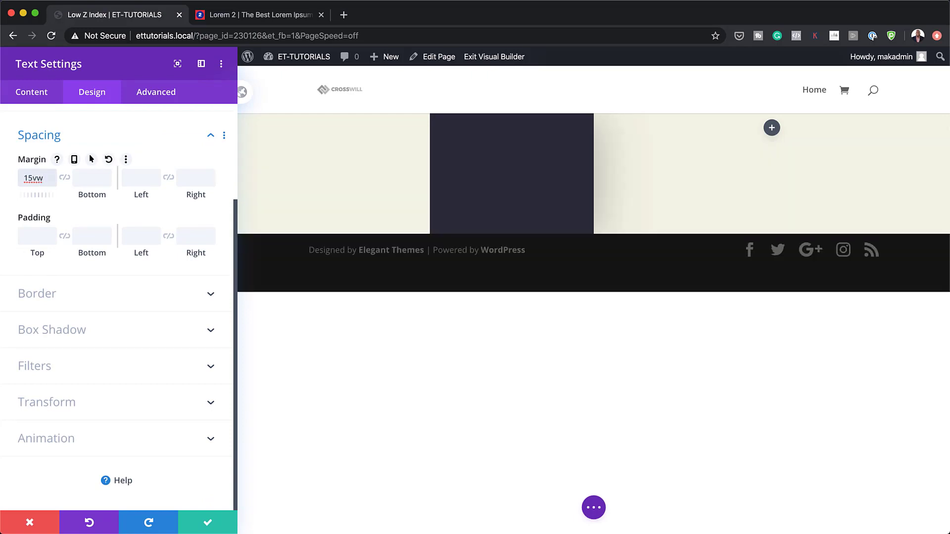
pyautogui.press('super+Tab')
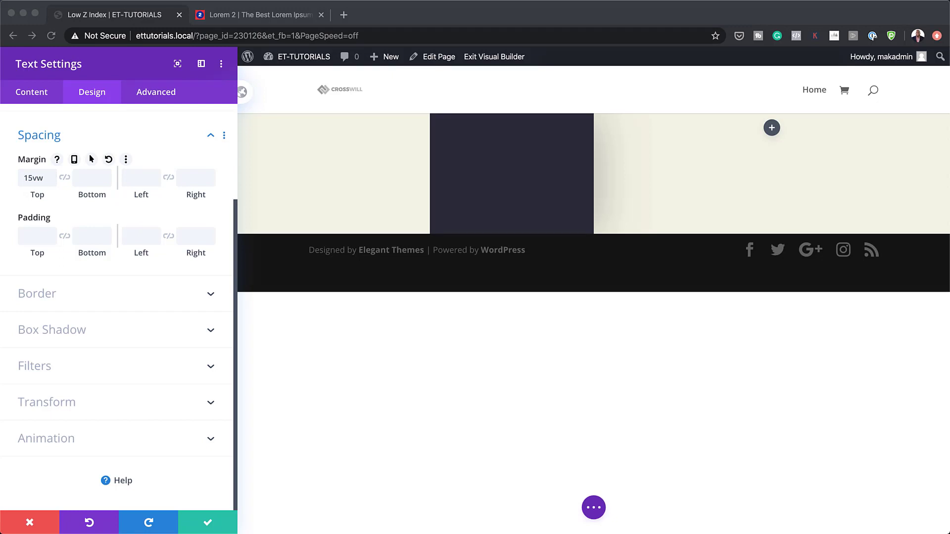
pyautogui.click(141, 236)
pyautogui.write('12vw')
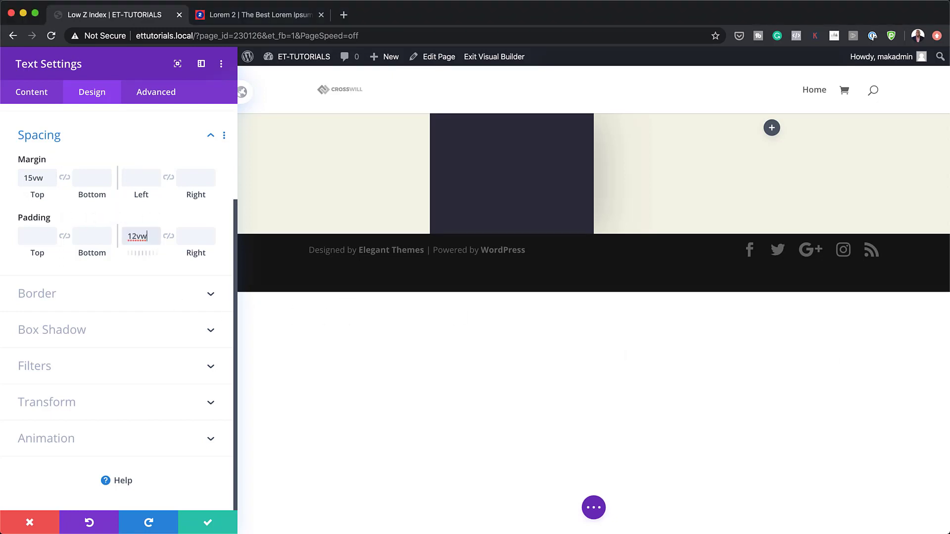
pyautogui.press('super+Tab')
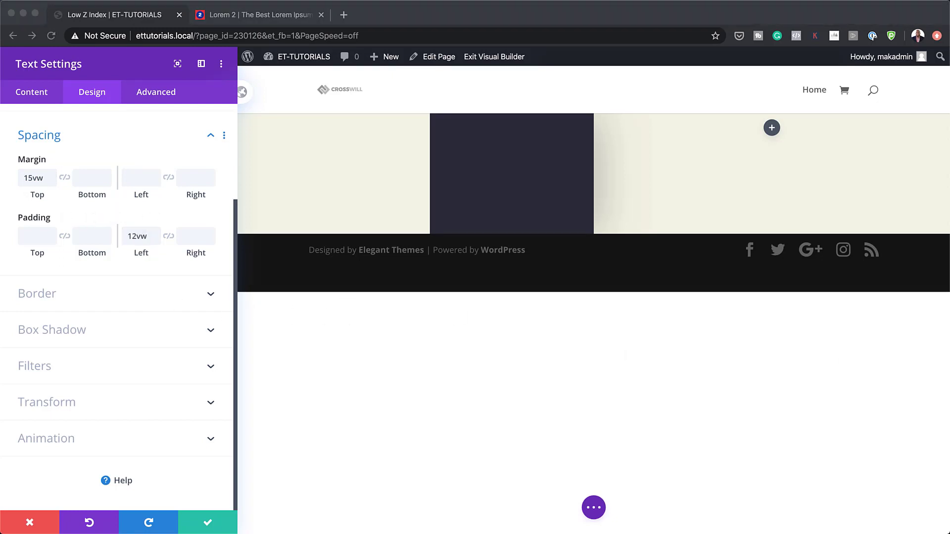
pyautogui.click(35, 236)
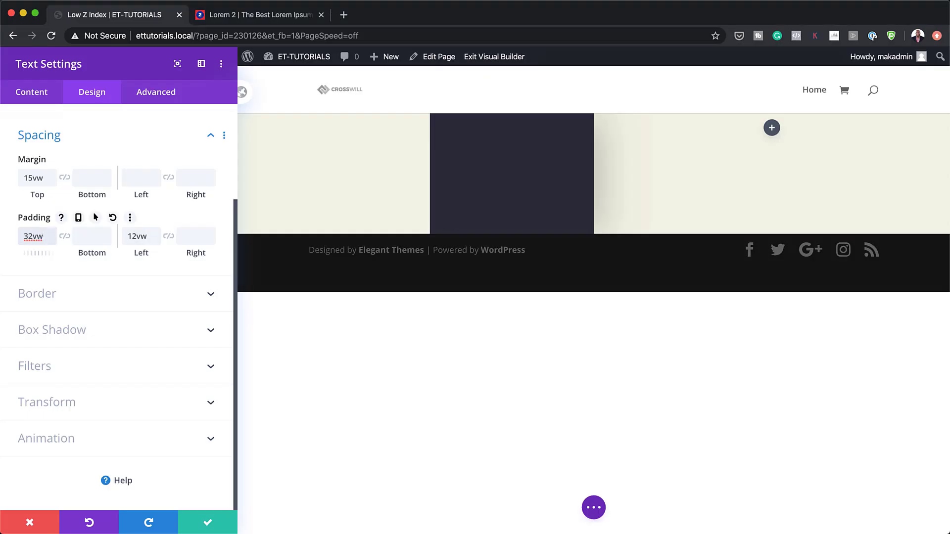
pyautogui.press('BackSpace')
pyautogui.press('BackSpace')
pyautogui.press('BackSpace')
pyautogui.press('BackSpace')
# Step: Give the text module a border on all sides with color #00ffb2 and a width of 2vw
pyautogui.click(131, 296)
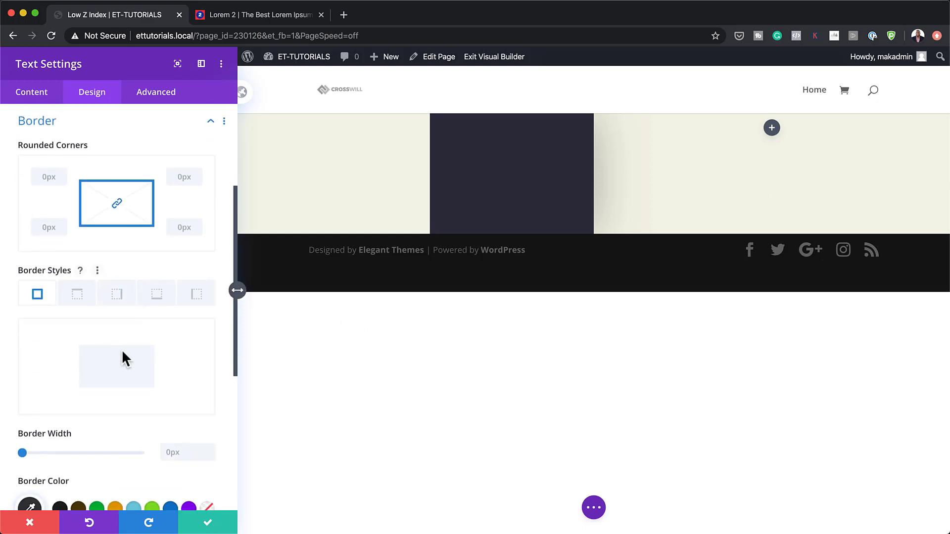
pyautogui.scroll(-1, 122, 349)
pyautogui.click(31, 447)
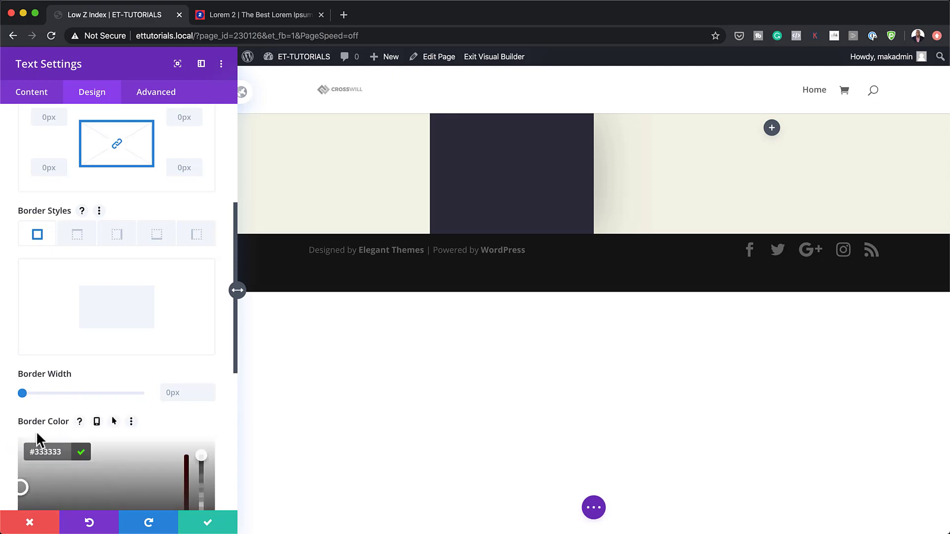
pyautogui.tripleClick(62, 452)
pyautogui.write('#00ffb2')
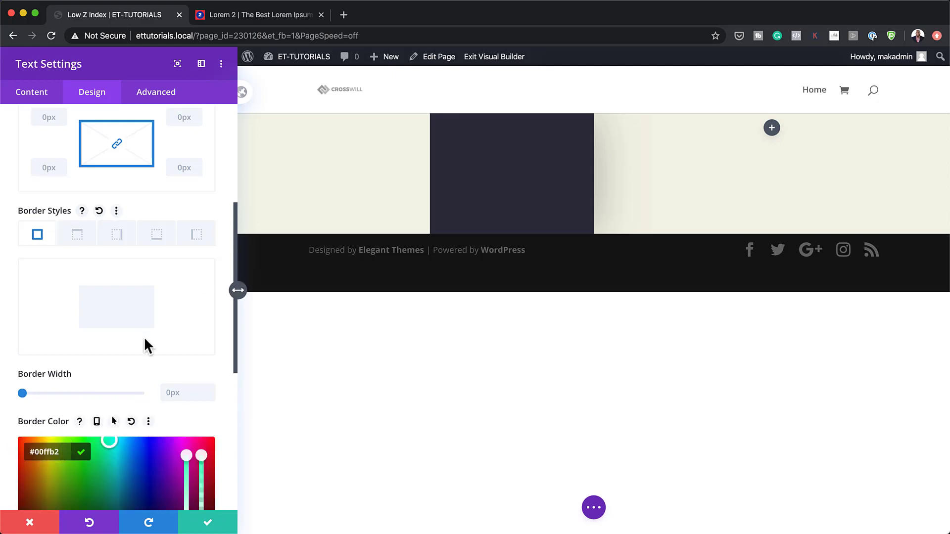
pyautogui.click(177, 392)
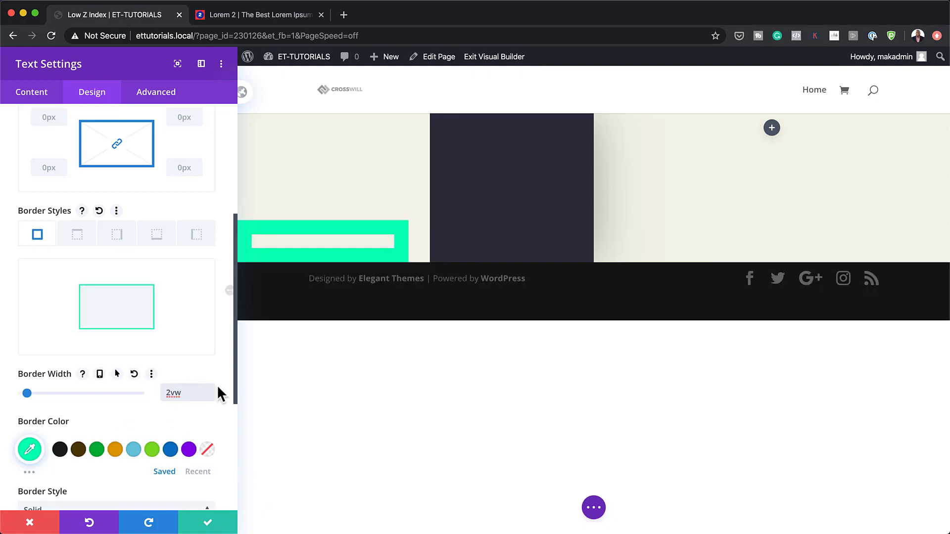
# Step: Save the bordered text module's settings and insert a new Text module beneath it in the same column
pyautogui.click(212, 523)
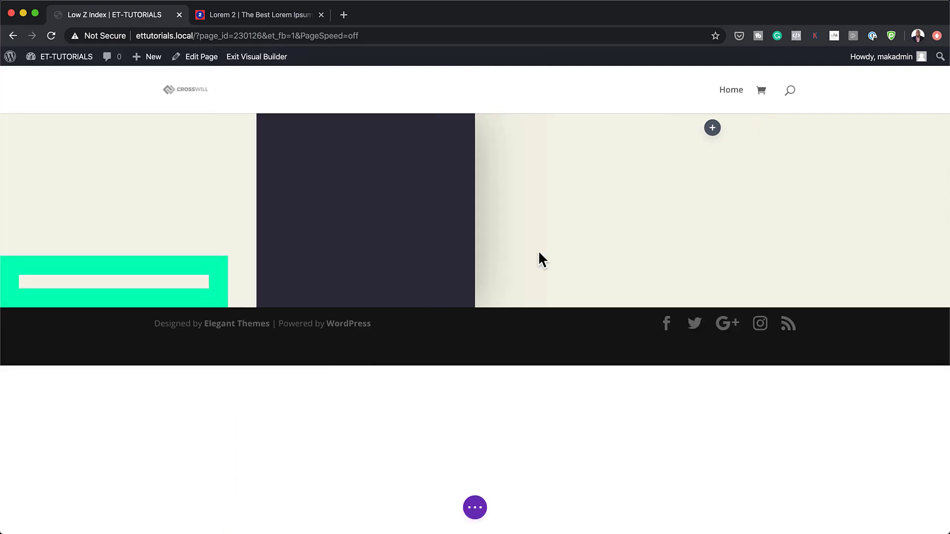
pyautogui.moveTo(142, 282)
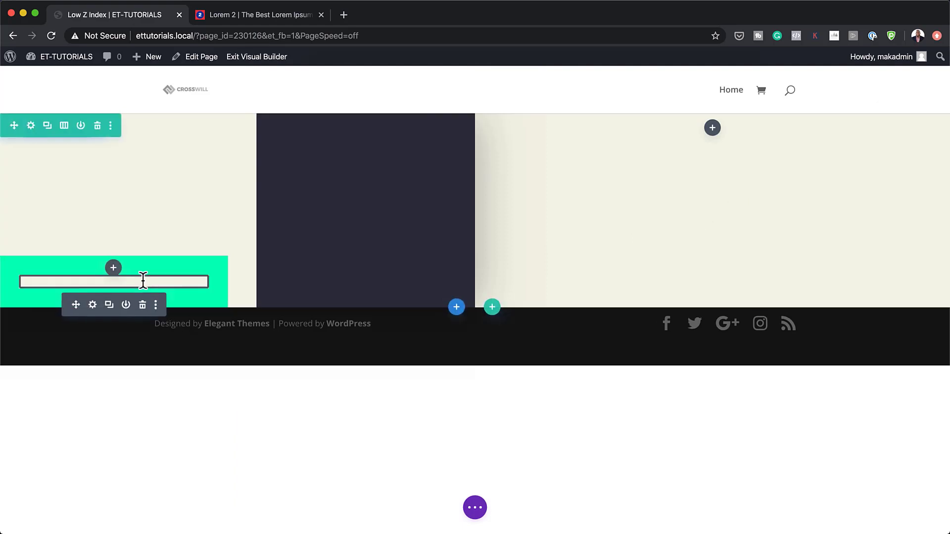
pyautogui.click(114, 268)
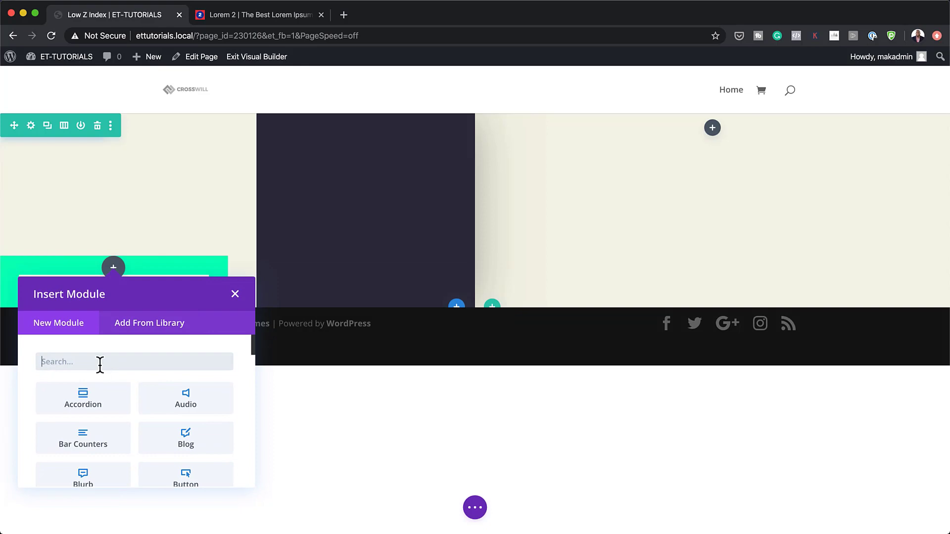
pyautogui.write('text')
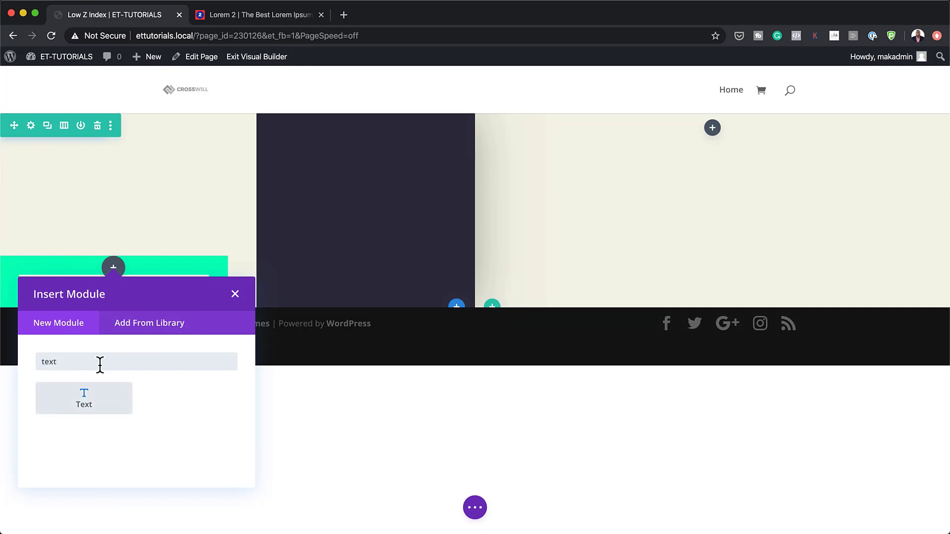
pyautogui.click(102, 393)
# Step: Copy the two highlighted lorem ipsum paragraphs from the Lorem 2 page and replace the new module's placeholder body text with them
pyautogui.click(299, 19)
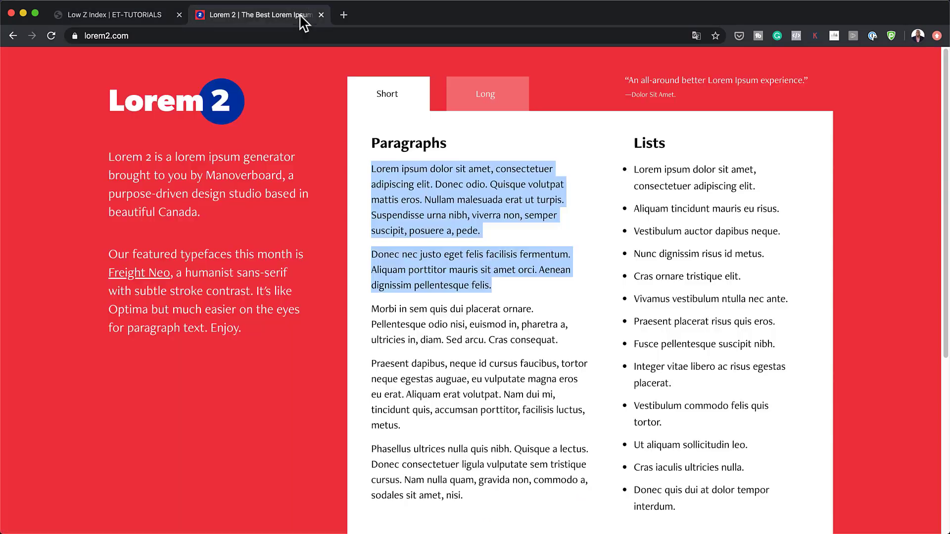
pyautogui.rightClick(463, 209)
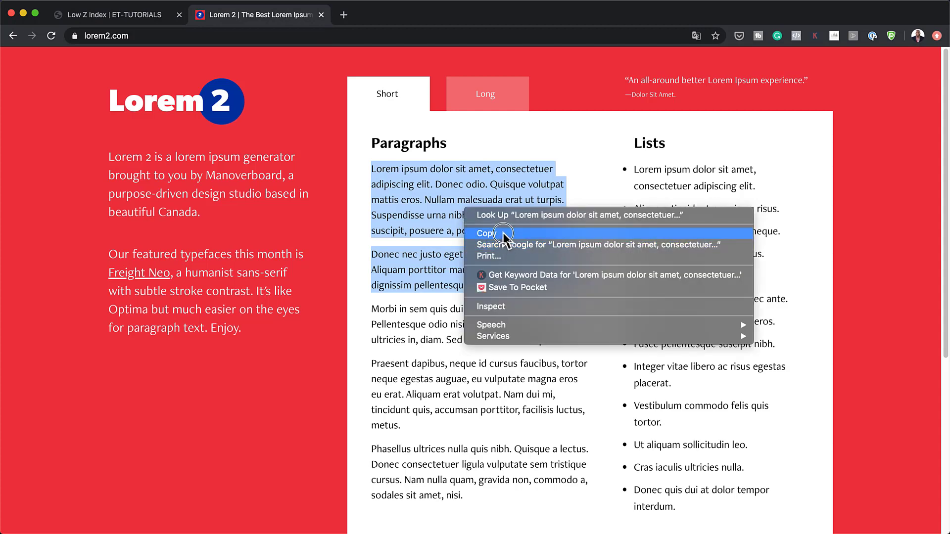
pyautogui.click(494, 229)
pyautogui.click(131, 20)
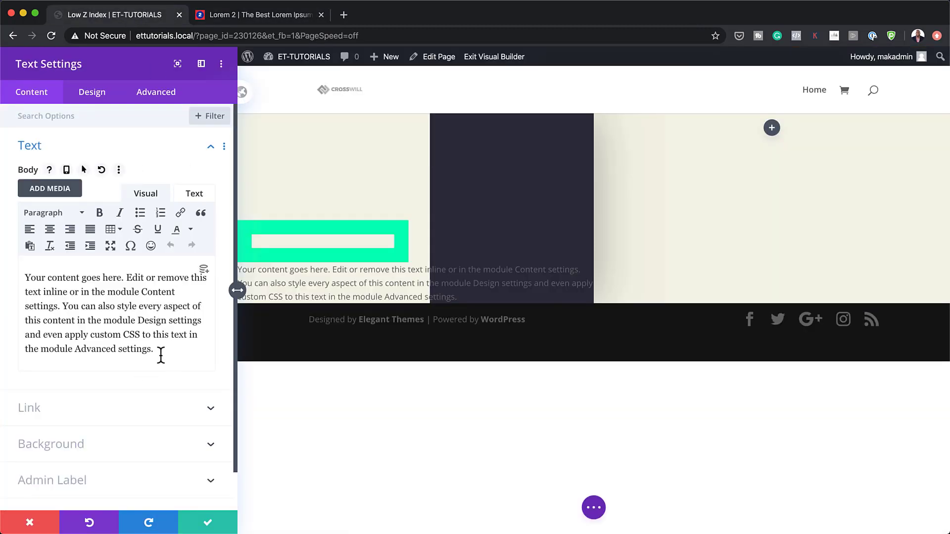
pyautogui.moveTo(155, 350); pyautogui.dragTo(22, 272)
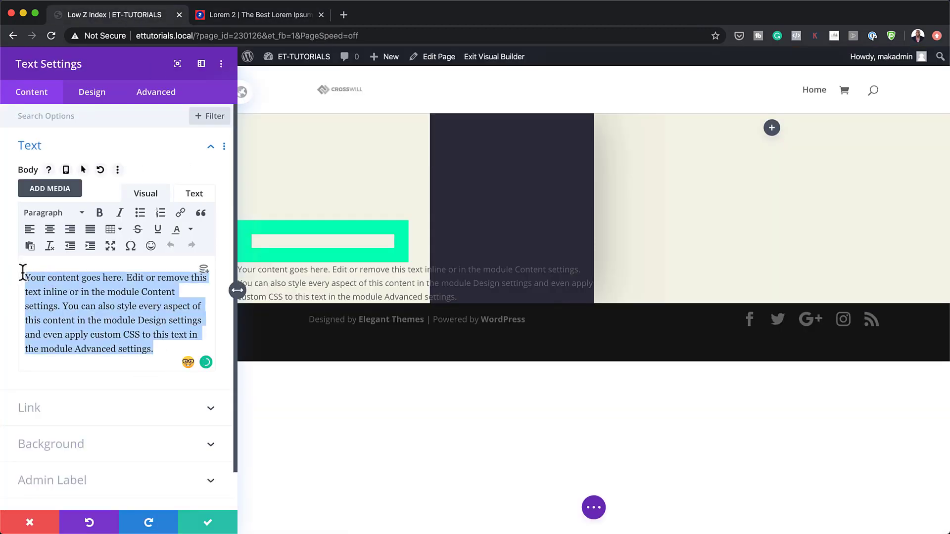
pyautogui.press('super+v')
# Step: Trim the pasted body text so that only the words "Lorem ipsum" remain
pyautogui.moveTo(47, 416); pyautogui.dragTo(10, 276)
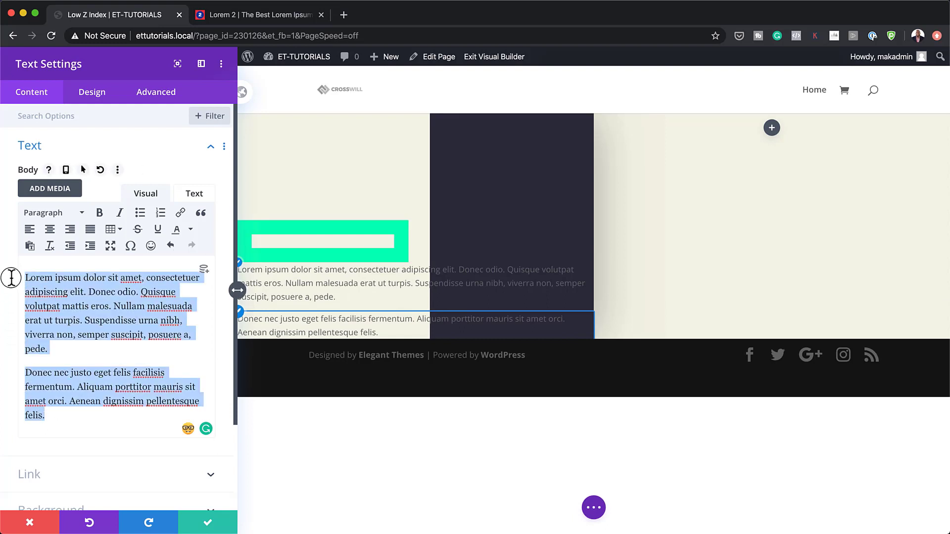
pyautogui.click(83, 279)
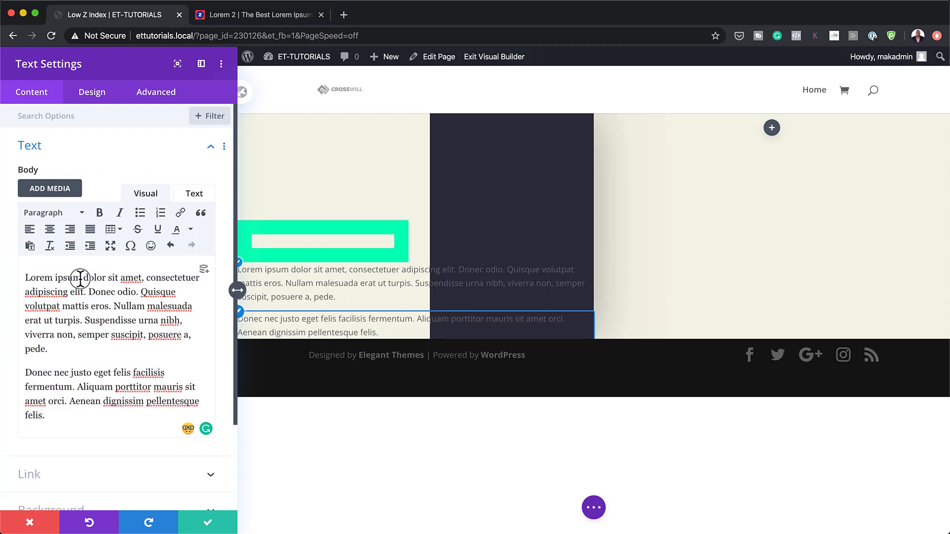
pyautogui.moveTo(82, 278); pyautogui.dragTo(144, 421)
pyautogui.press('BackSpace')
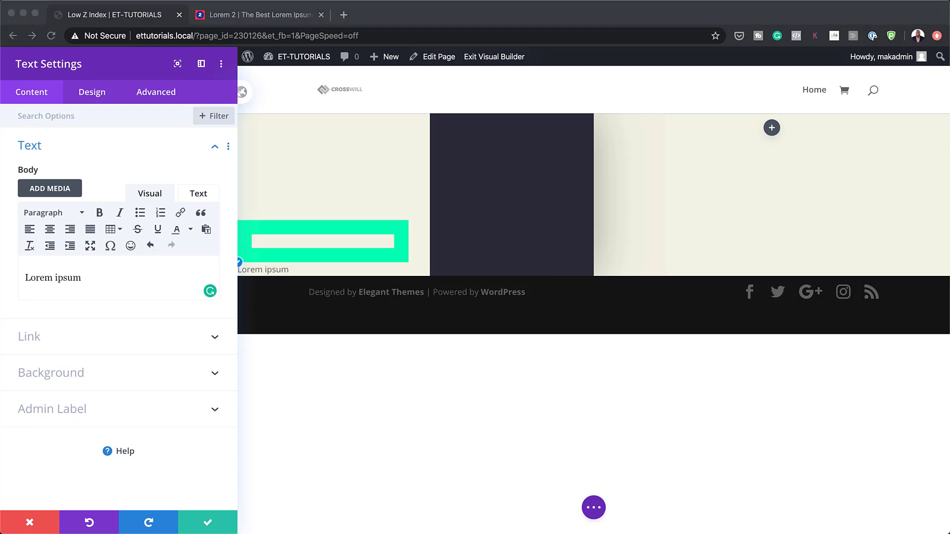
# Step: Give the "Lorem ipsum" text module a background color of #2e2d3c
pyautogui.click(74, 383)
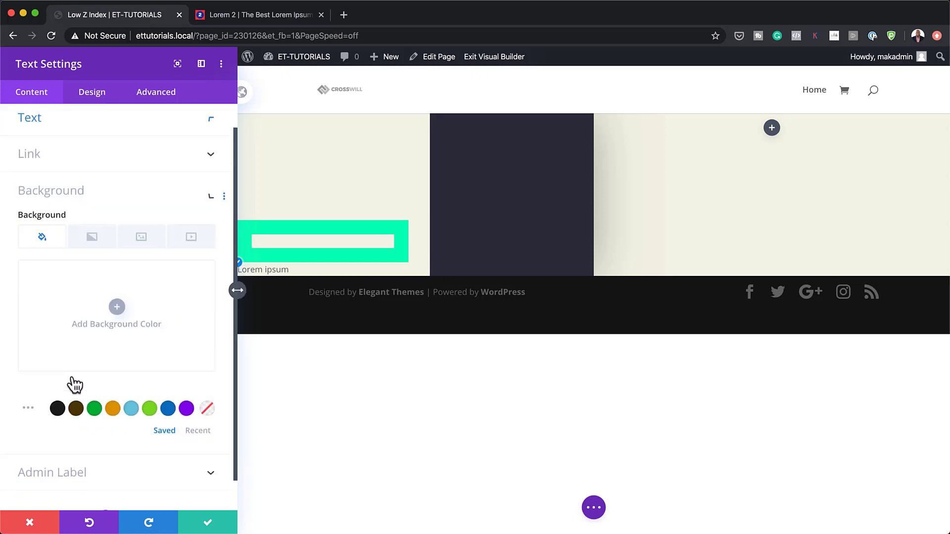
pyautogui.click(117, 292)
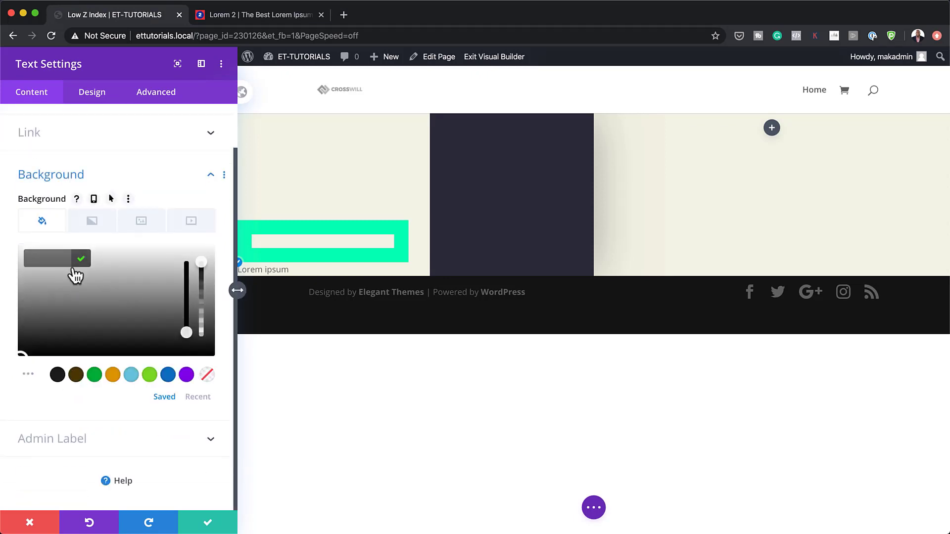
pyautogui.click(52, 258)
pyautogui.press('super+v')
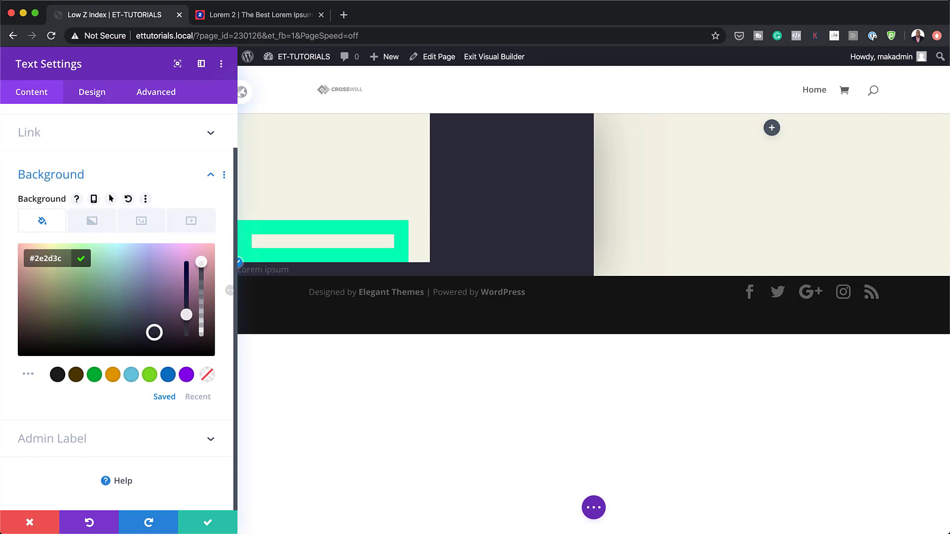
# Step: Style the module's text in Montserrat with Bold weight and uppercase letters, and center its alignment
pyautogui.click(103, 98)
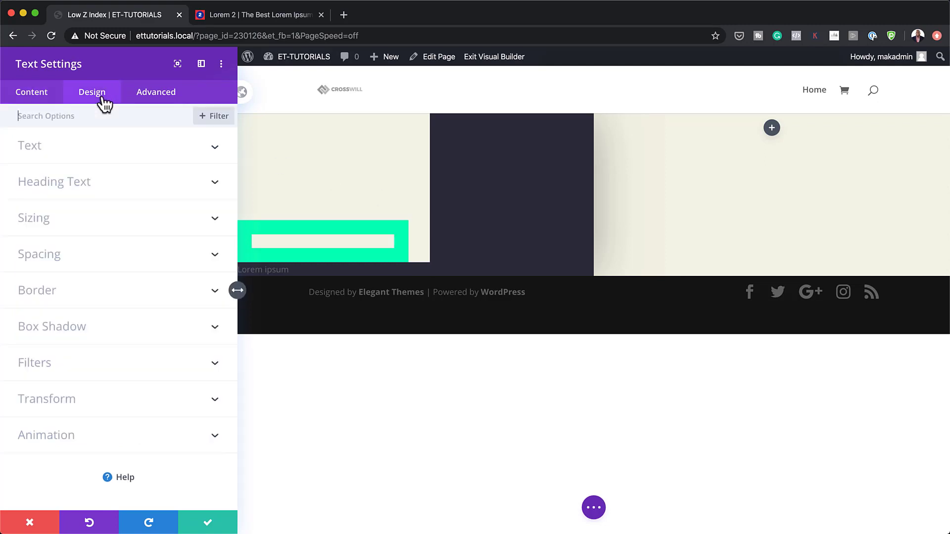
pyautogui.click(49, 144)
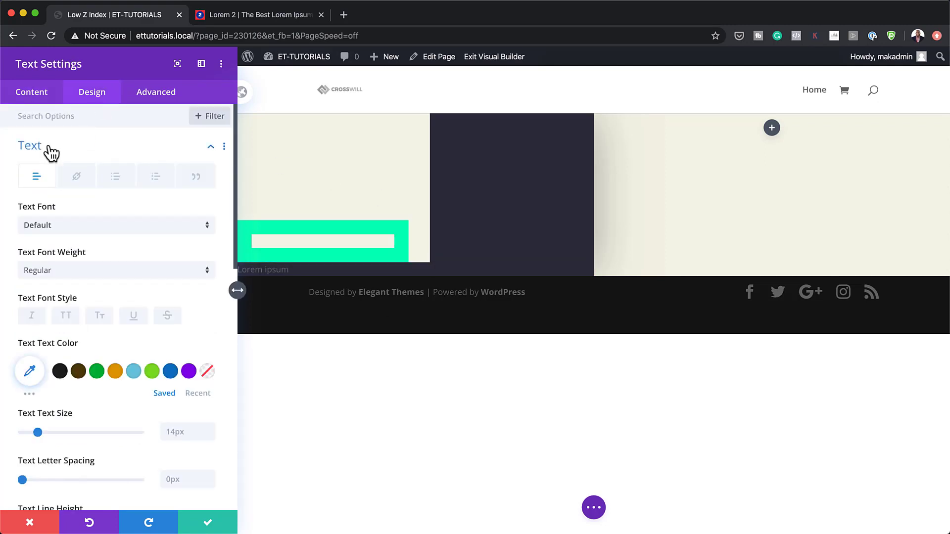
pyautogui.click(63, 232)
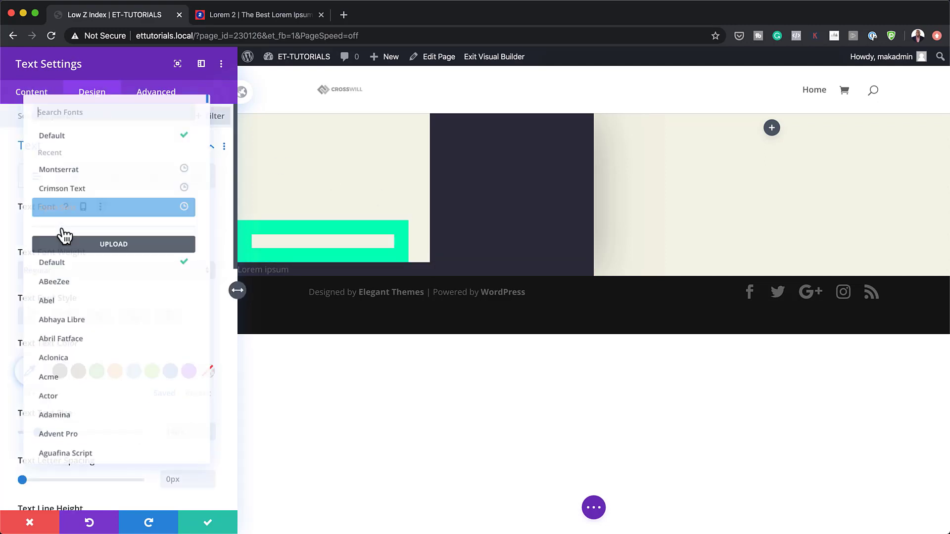
pyautogui.click(78, 166)
pyautogui.click(86, 279)
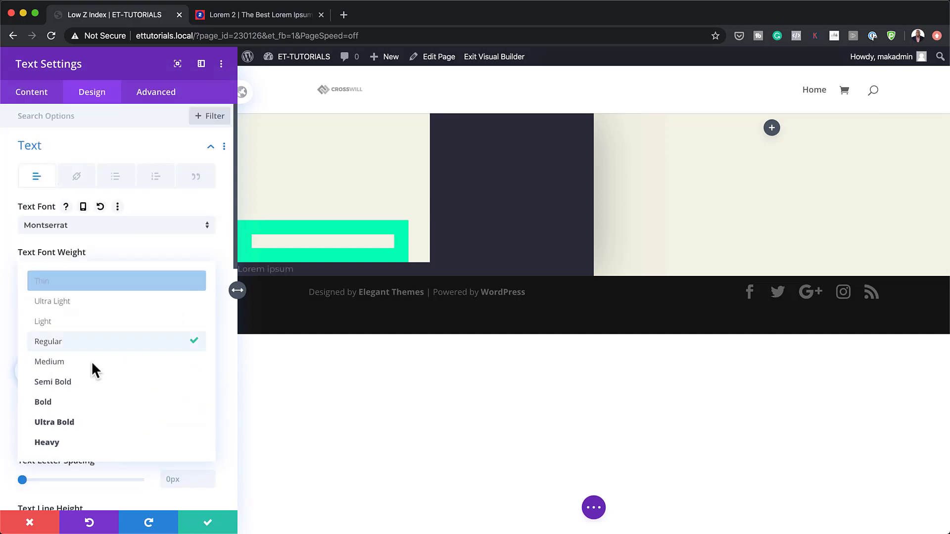
pyautogui.click(91, 402)
pyautogui.click(69, 318)
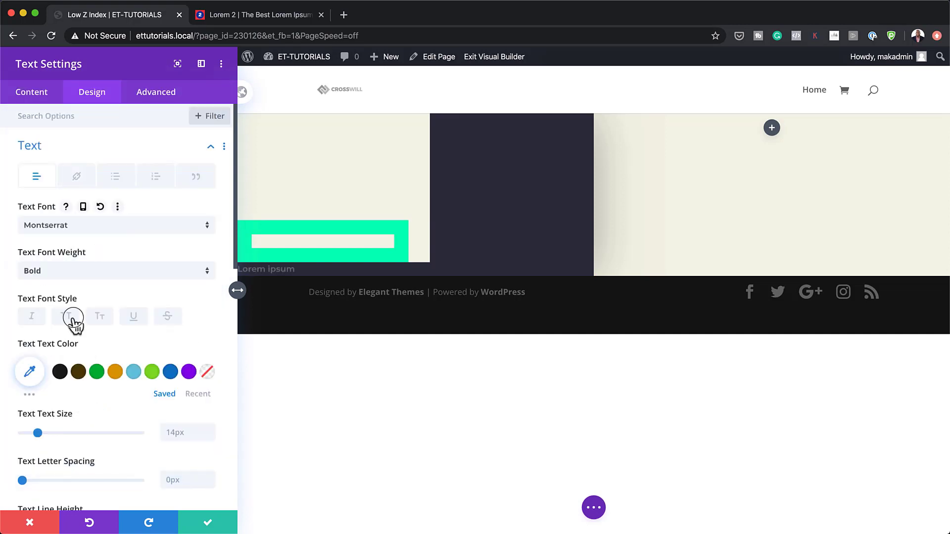
pyautogui.scroll(-10, 109, 381)
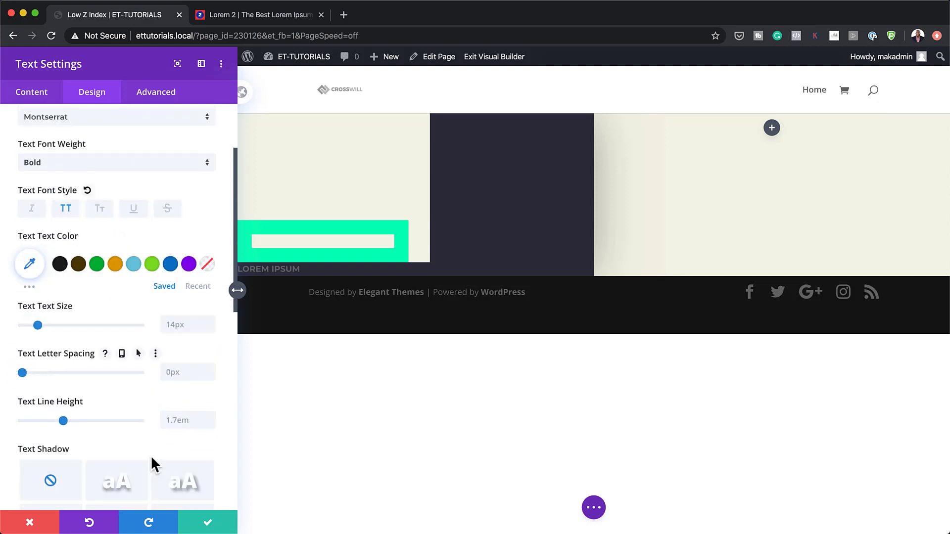
pyautogui.click(92, 440)
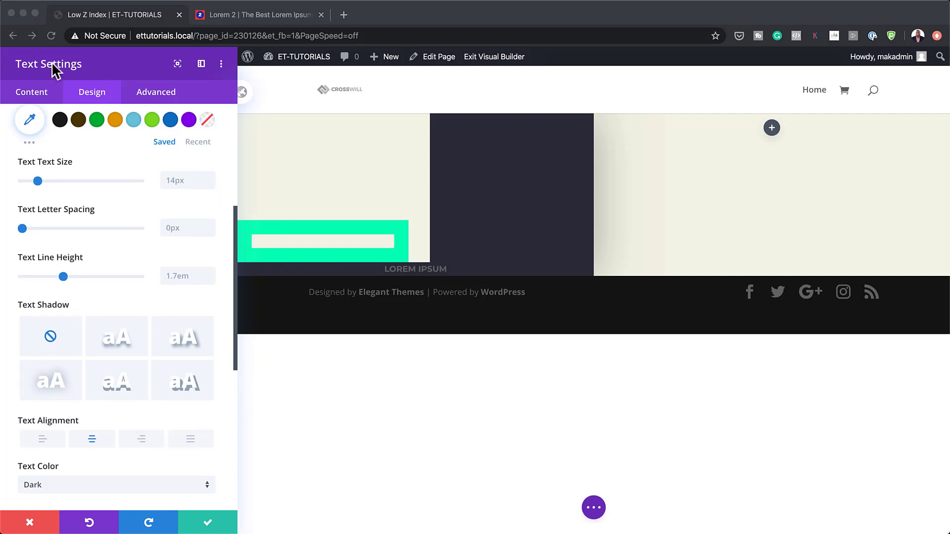
# Step: Set the module's text color to #f3f3e6
pyautogui.scroll(3, 121, 162)
pyautogui.click(30, 193)
pyautogui.click(30, 193)
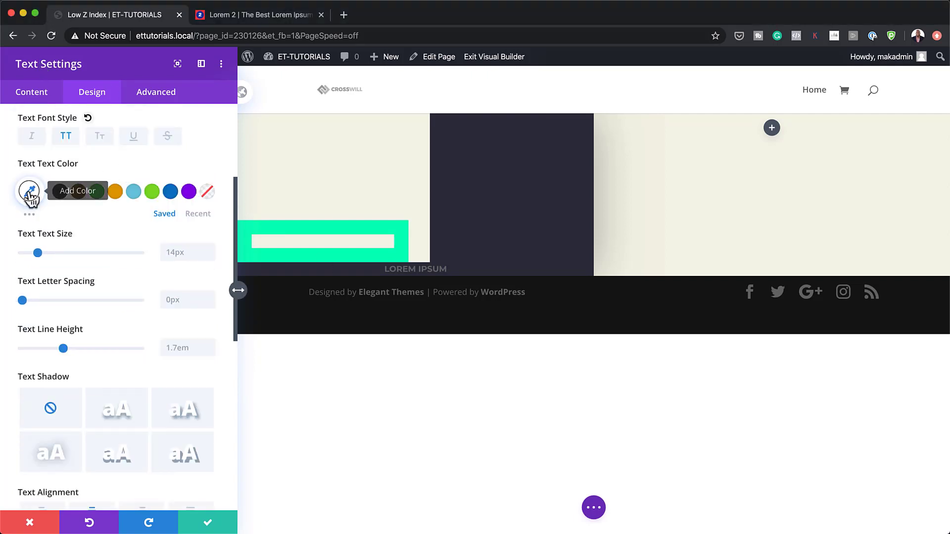
pyautogui.hotkey('ctrl', 'v')
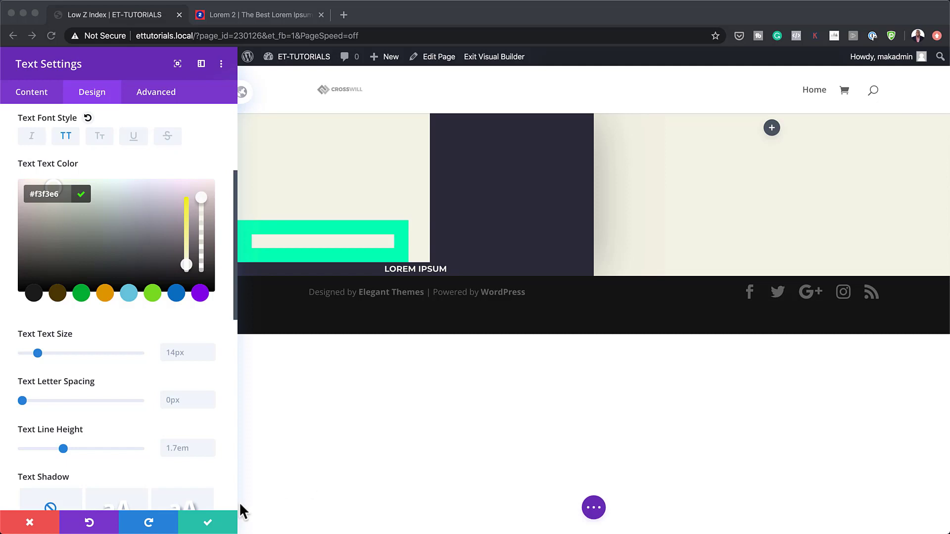
# Step: Set the text size to 4vw and the letter spacing to -0.2vw
pyautogui.click(179, 354)
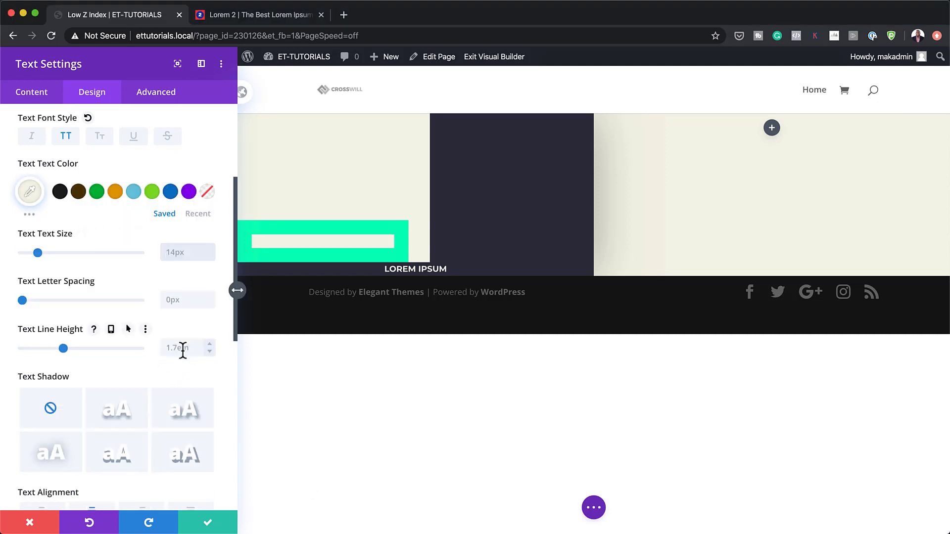
pyautogui.write('4vw')
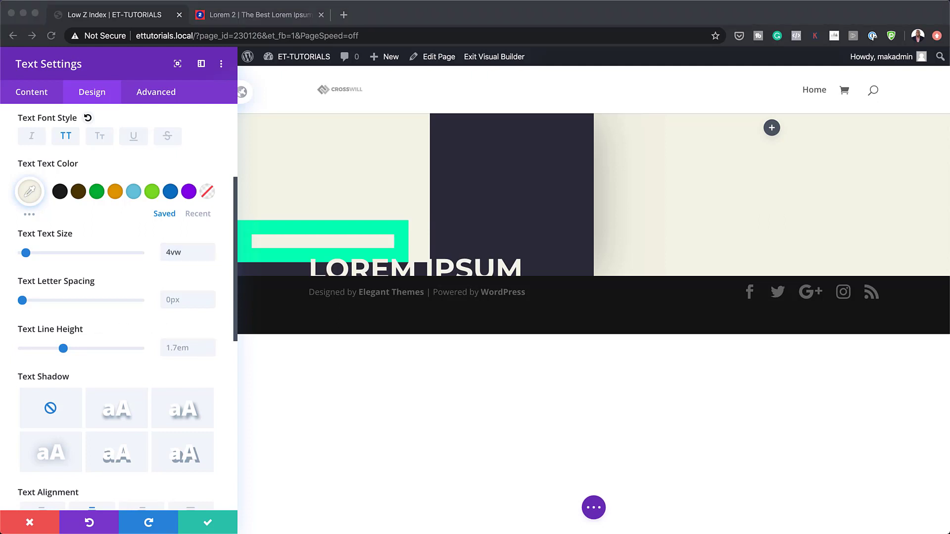
pyautogui.click(185, 300)
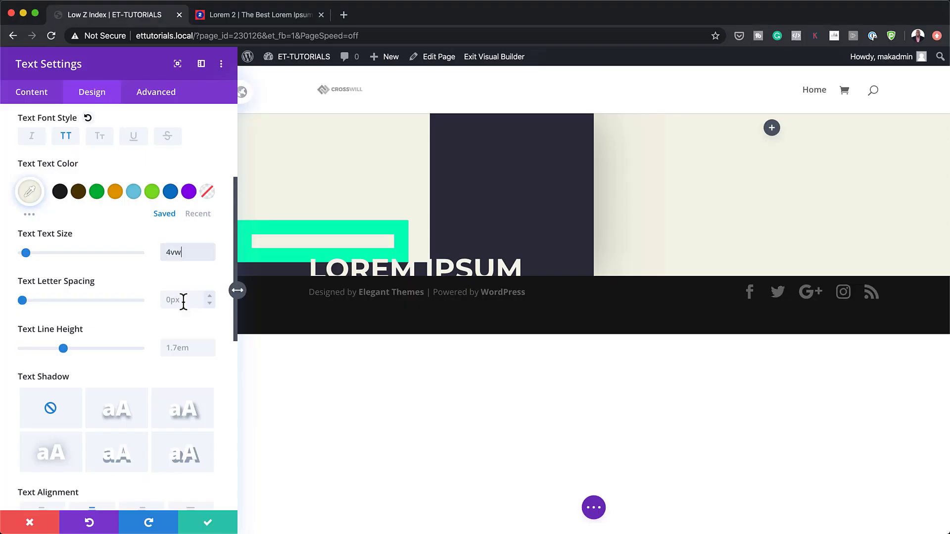
pyautogui.write('-0.2vw')
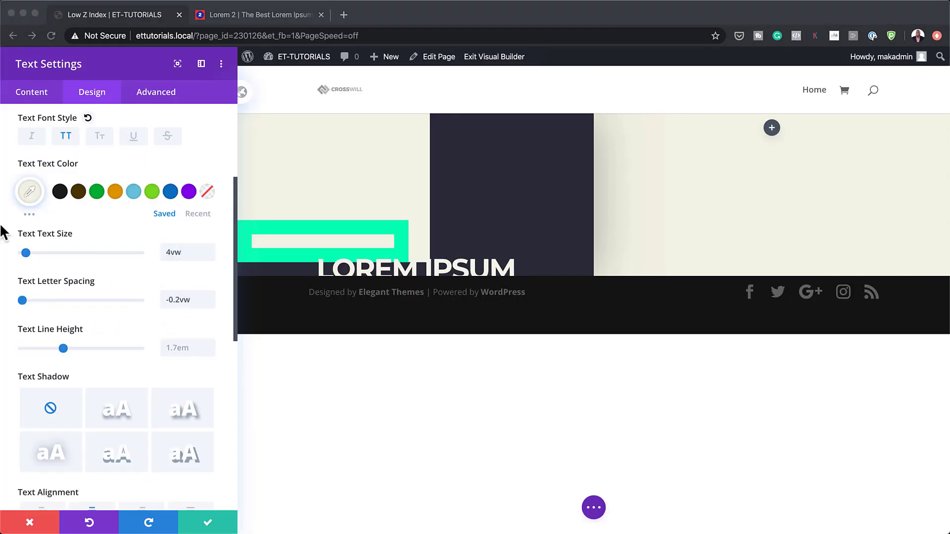
# Step: Set the "Lorem ipsum" module's width to 27vw in its sizing options
pyautogui.scroll(-10, 188, 278)
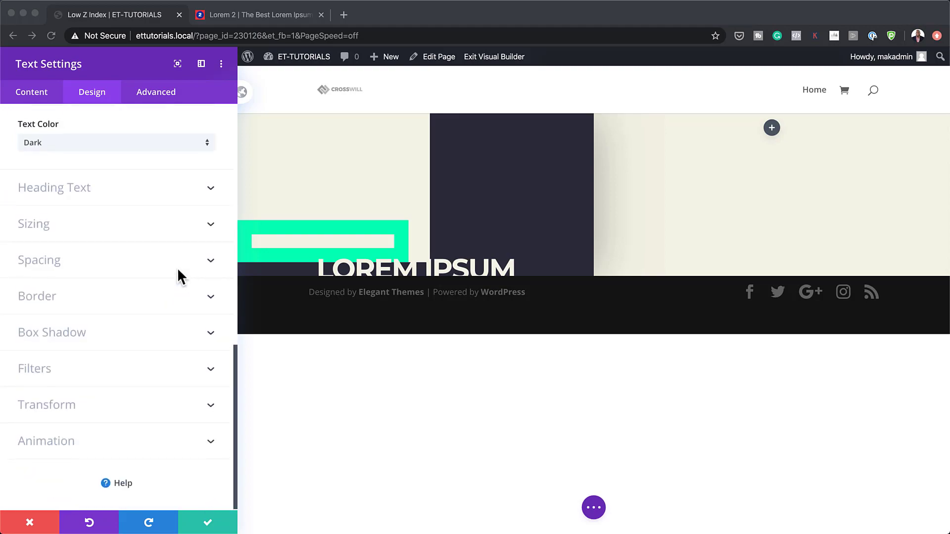
pyautogui.click(139, 232)
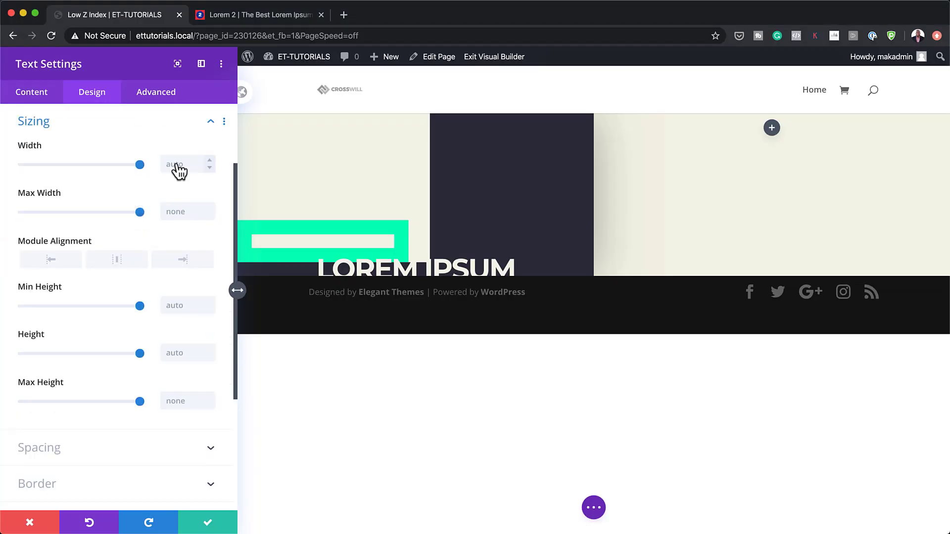
pyautogui.click(183, 169)
pyautogui.write('27vw')
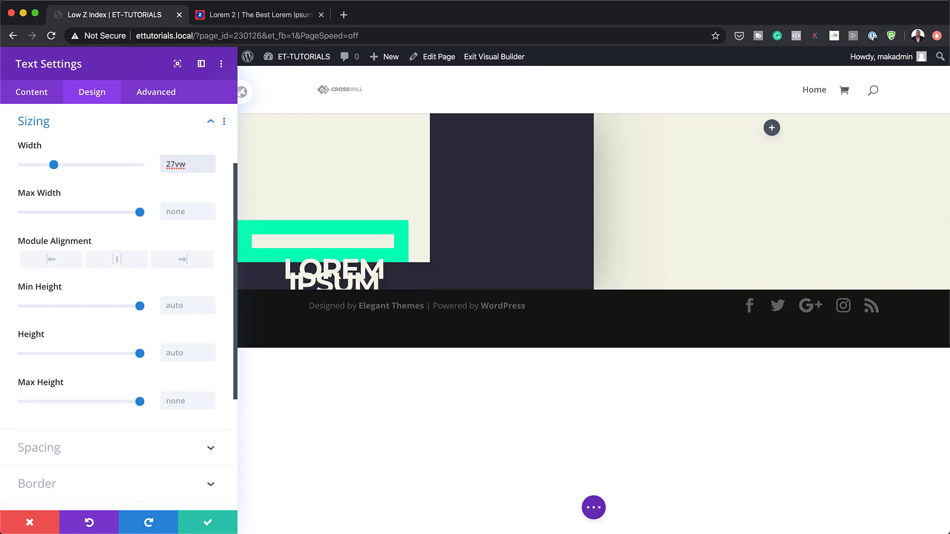
# Step: Set the "Lorem ipsum" module's top margin to -23.2vw and its left margin to 21.5vw
pyautogui.scroll(-2, 121, 388)
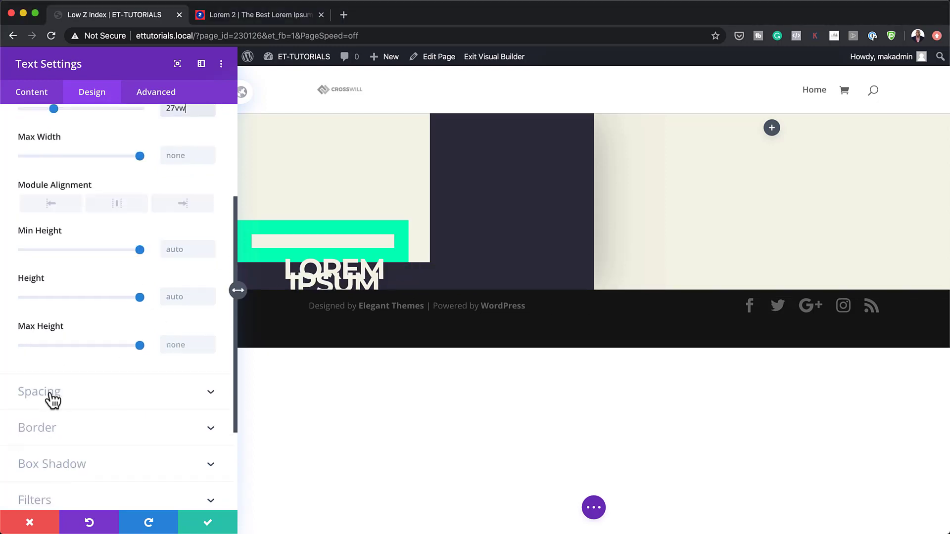
pyautogui.click(52, 400)
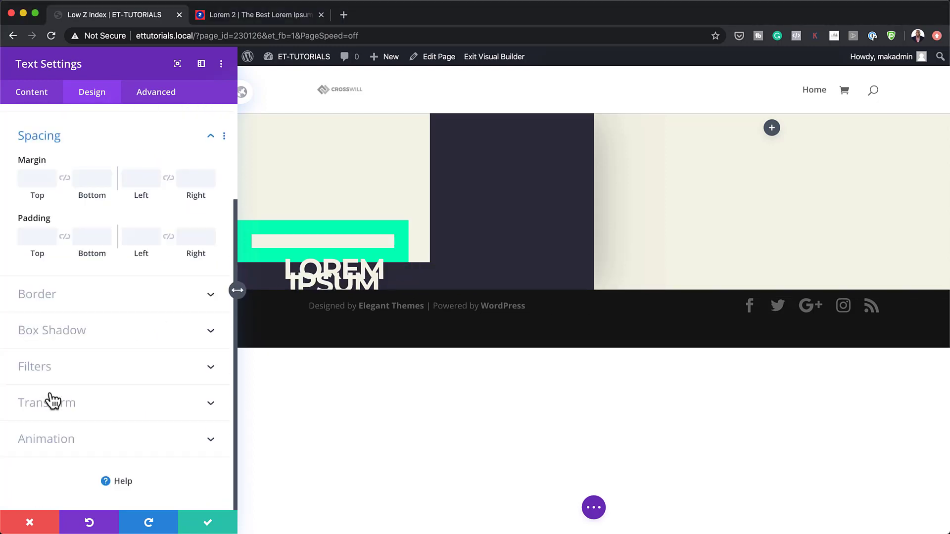
pyautogui.click(38, 179)
pyautogui.write('-23.2vw')
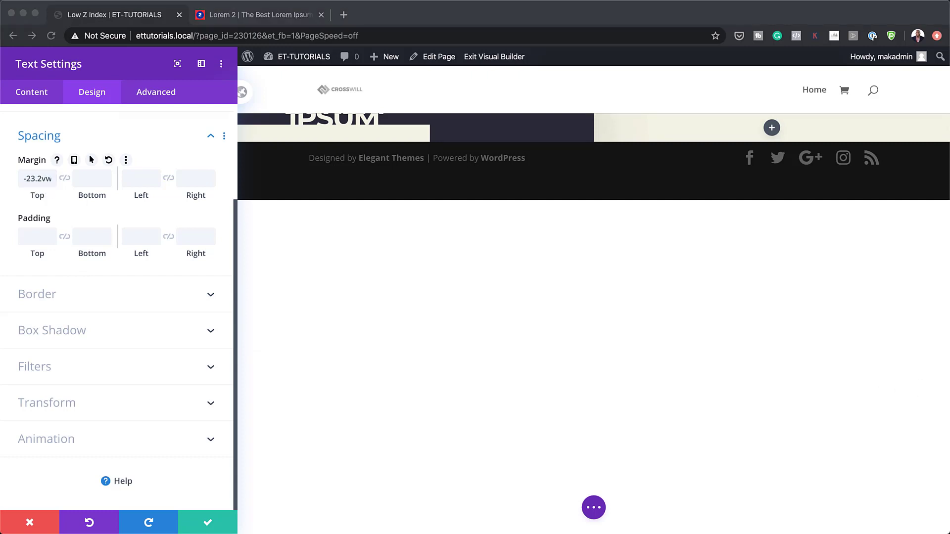
pyautogui.click(139, 186)
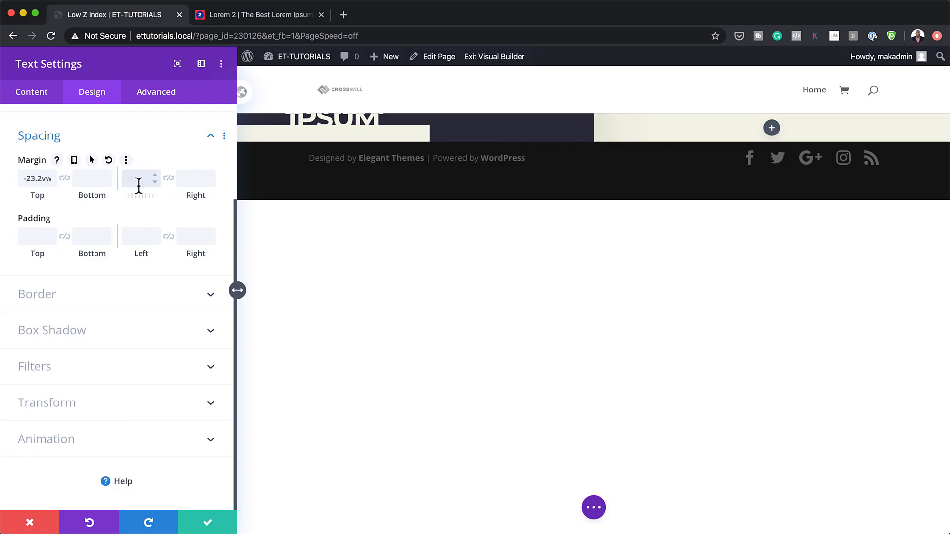
pyautogui.write('21.5vw')
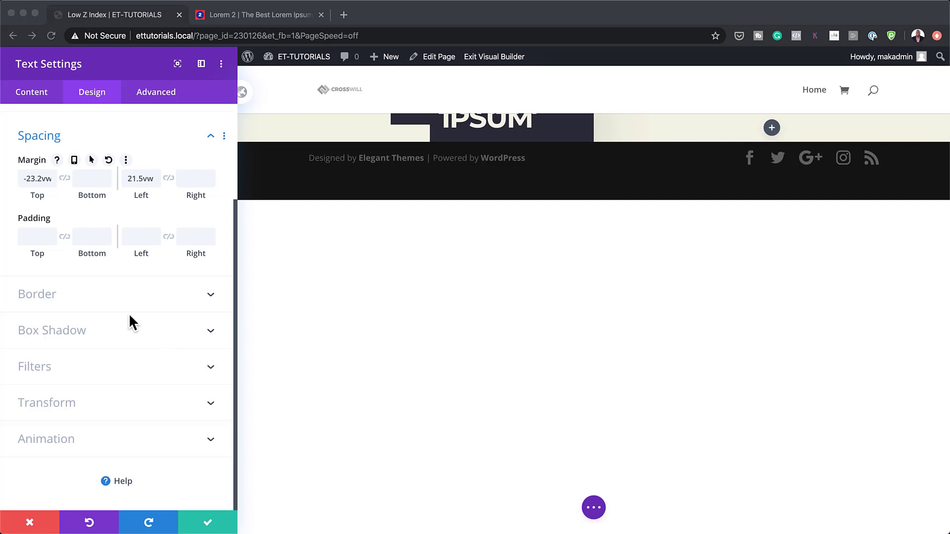
# Step: Set the "Lorem ipsum" module's top and bottom padding to 4vw and its left and right padding to 2vw
pyautogui.click(34, 237)
pyautogui.write('4vw')
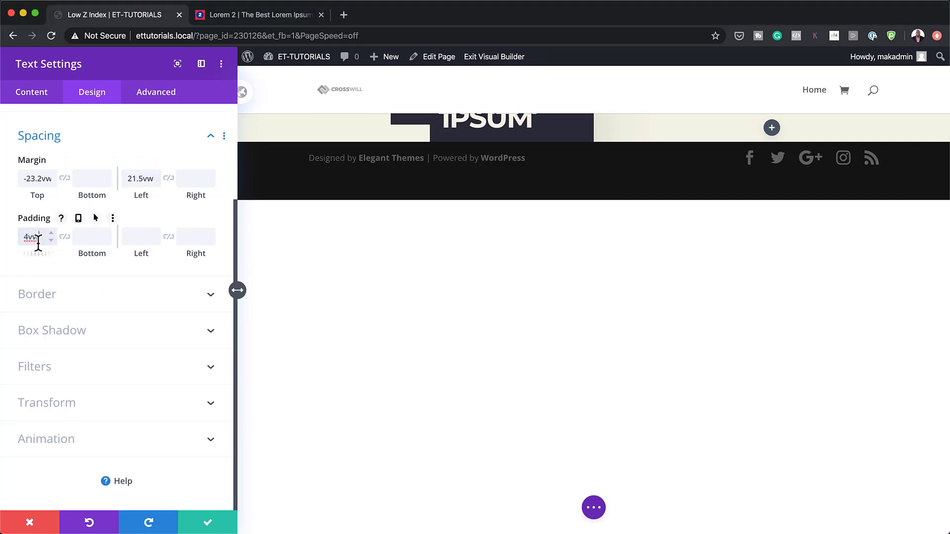
pyautogui.click(65, 237)
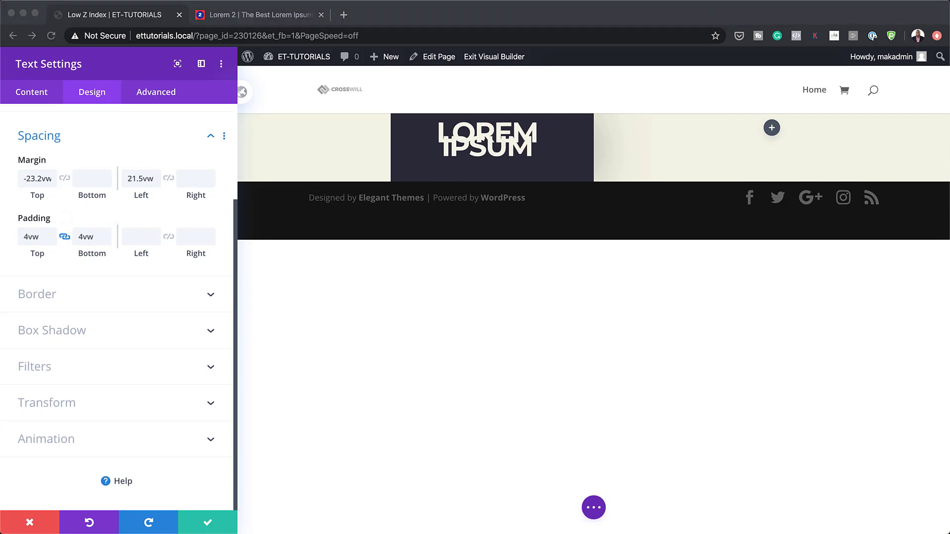
pyautogui.click(135, 237)
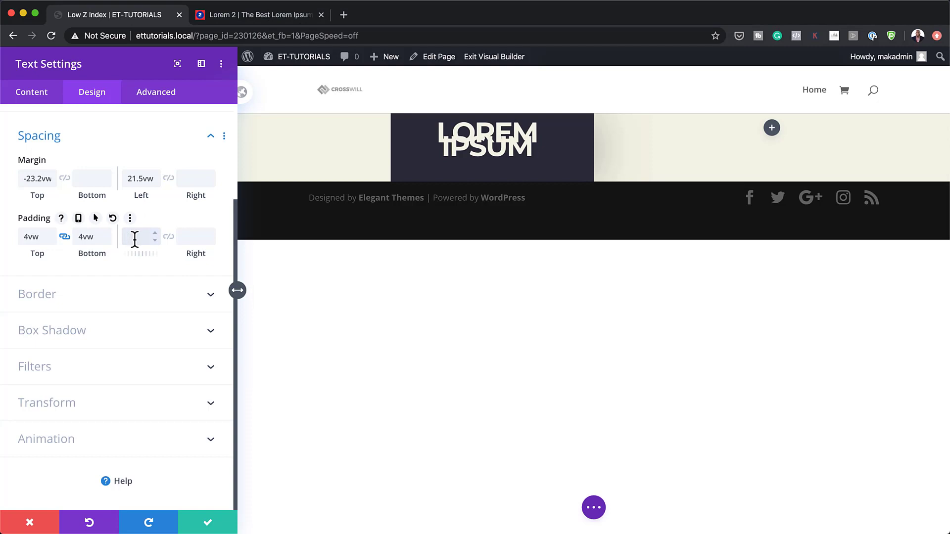
pyautogui.click(169, 238)
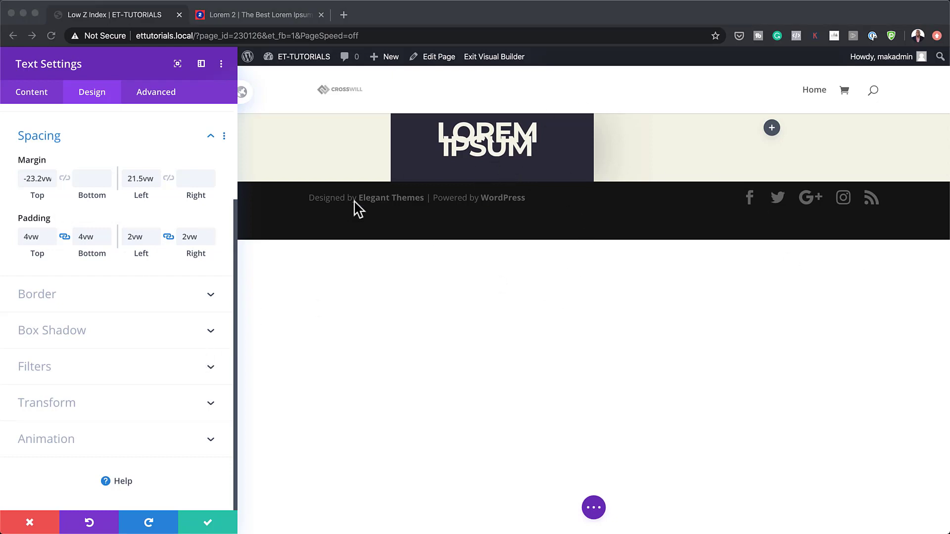
# Step: Rotate the "Lorem ipsum" module by 270deg with the Transform options and save the module
pyautogui.click(59, 403)
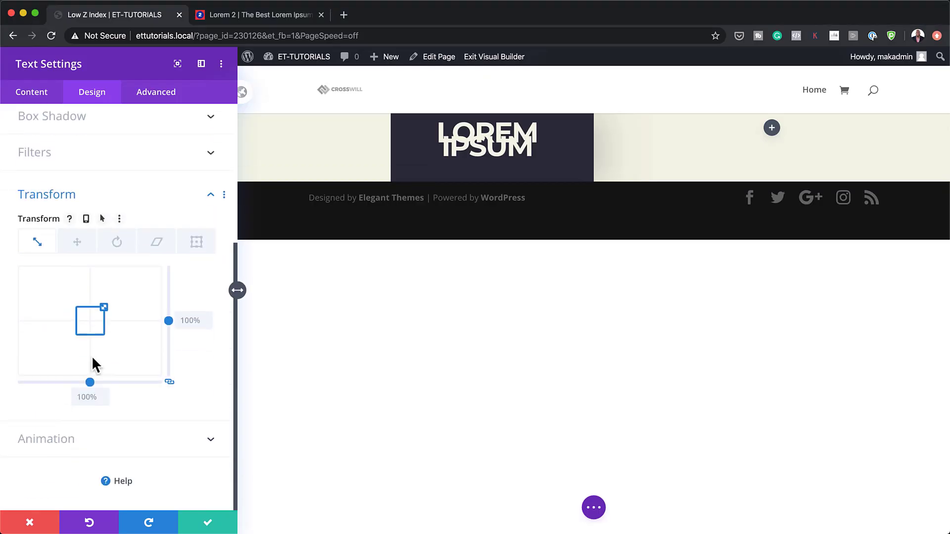
pyautogui.click(115, 245)
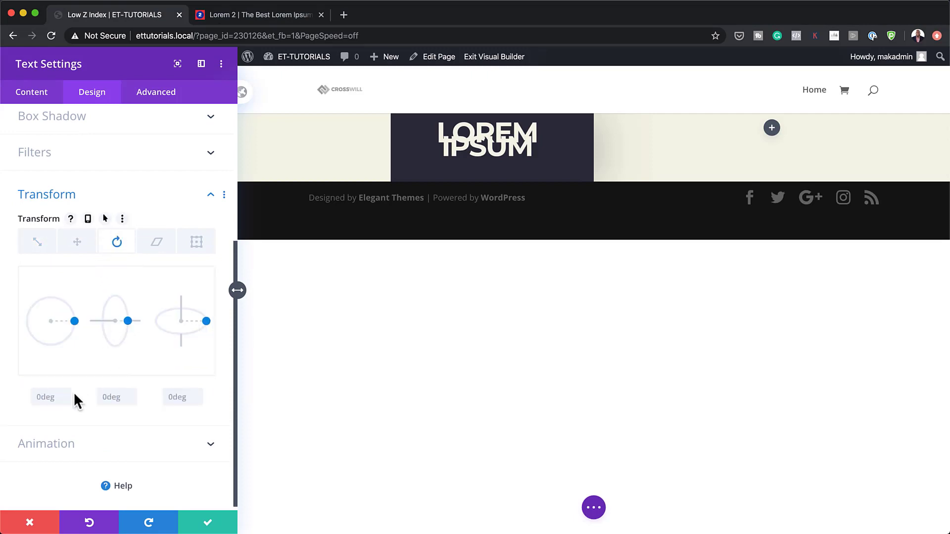
pyautogui.click(49, 400)
pyautogui.write('270deg')
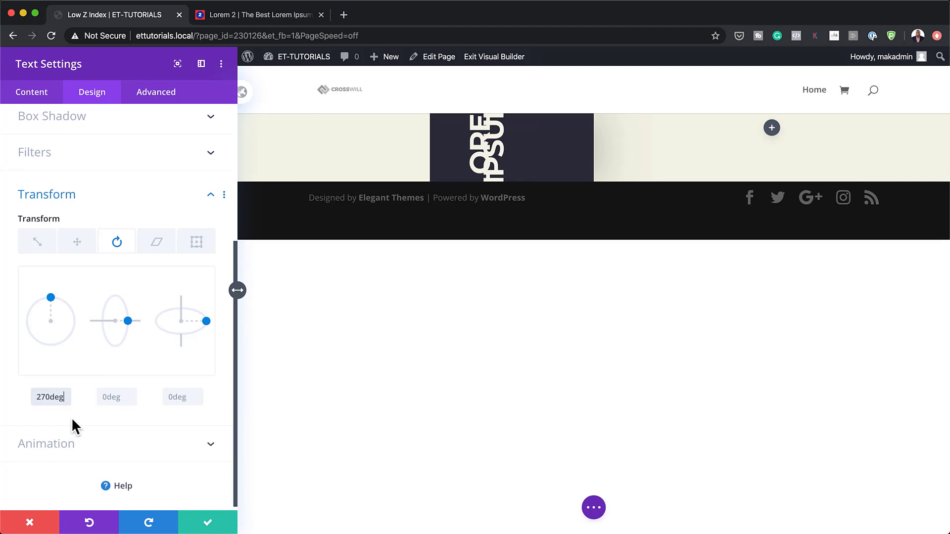
pyautogui.click(208, 525)
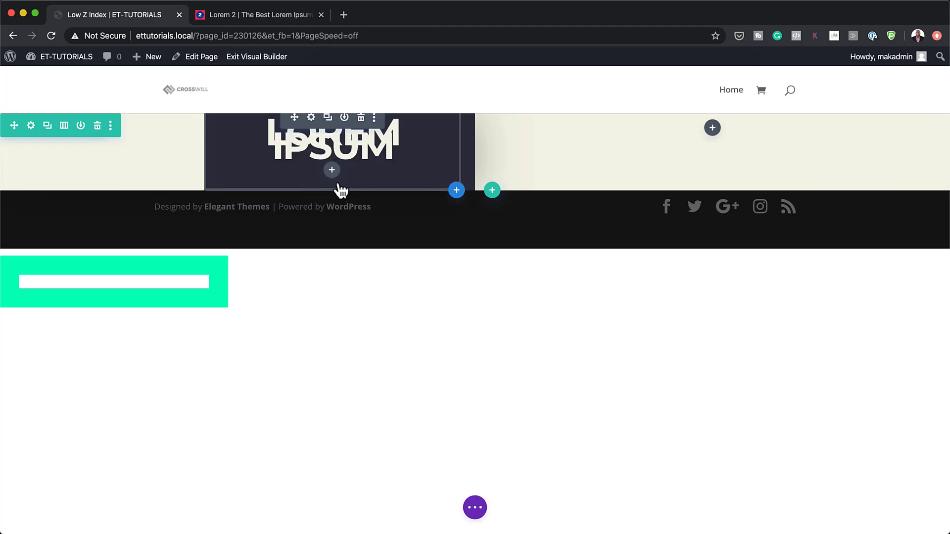
# Step: Add an Image module below the rotated title and load 07-3.png from the media library into it
pyautogui.click(331, 170)
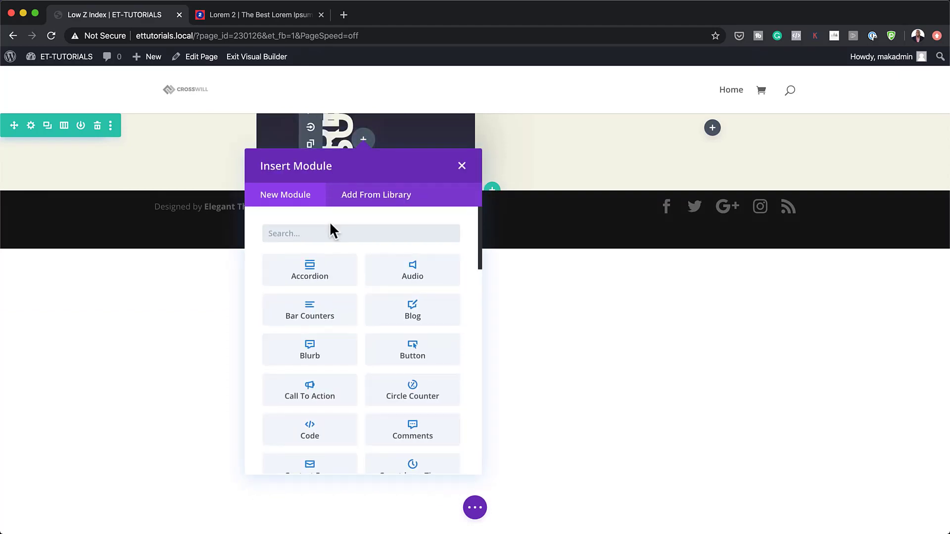
pyautogui.write('image')
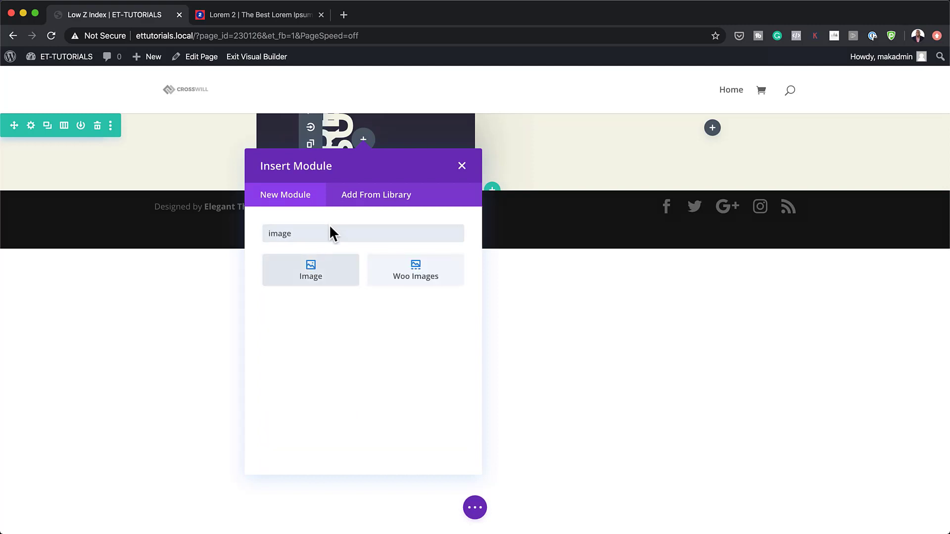
pyautogui.click(328, 269)
pyautogui.click(159, 235)
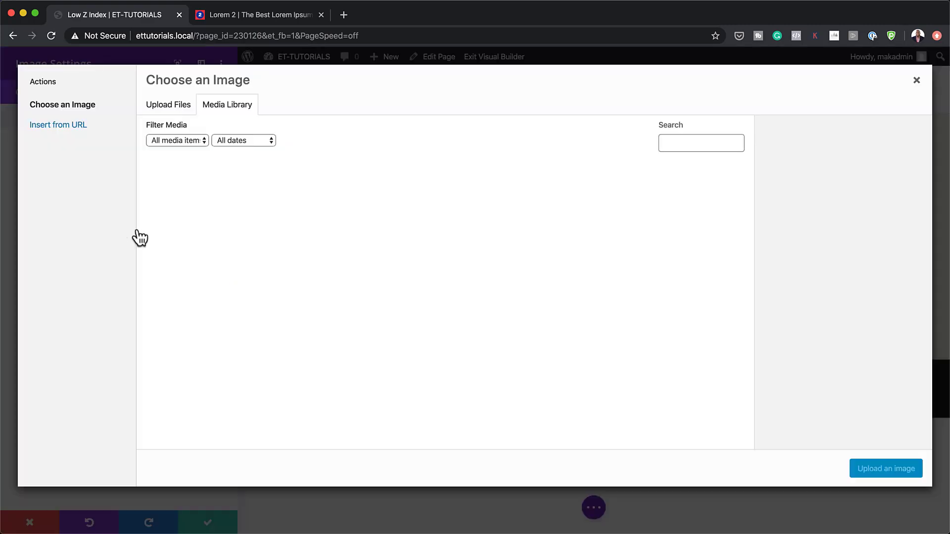
pyautogui.click(191, 204)
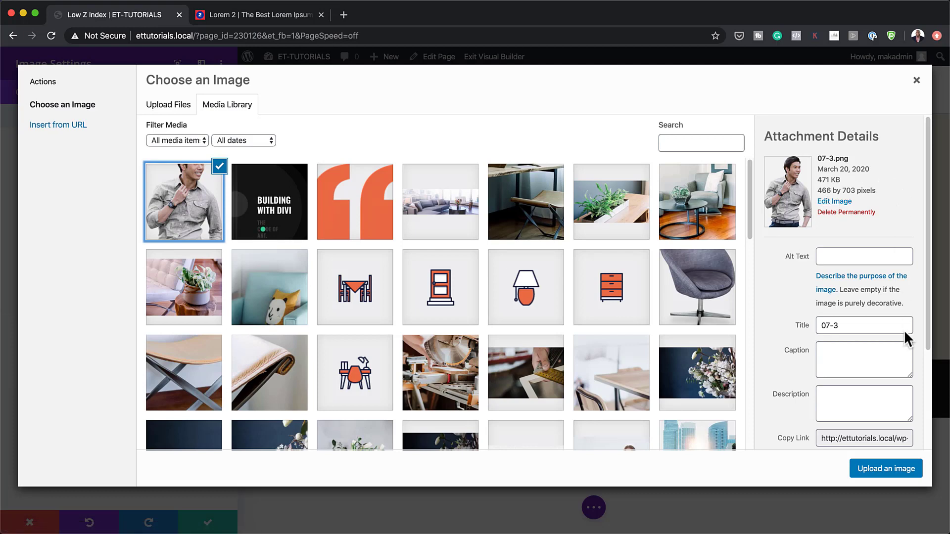
pyautogui.click(888, 474)
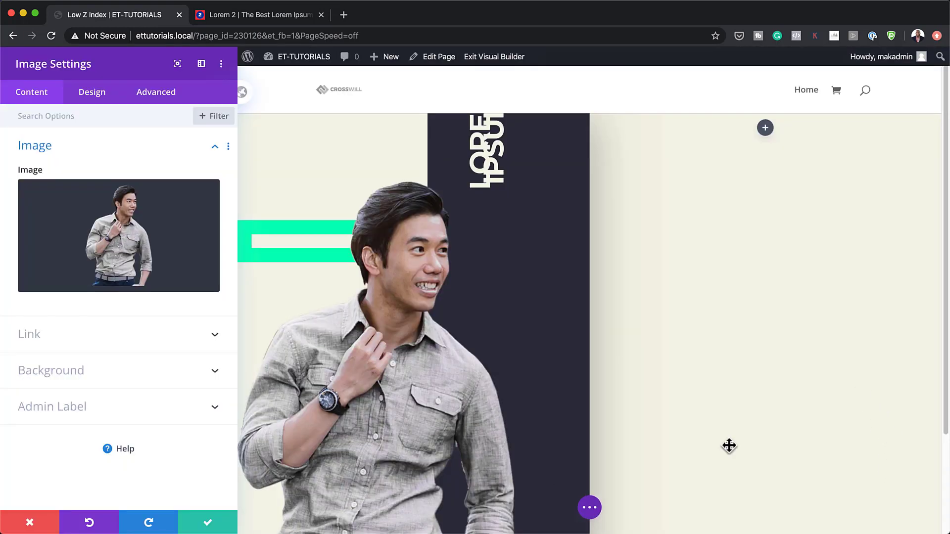
# Step: Force the image to full width and turn off the space below it
pyautogui.click(94, 95)
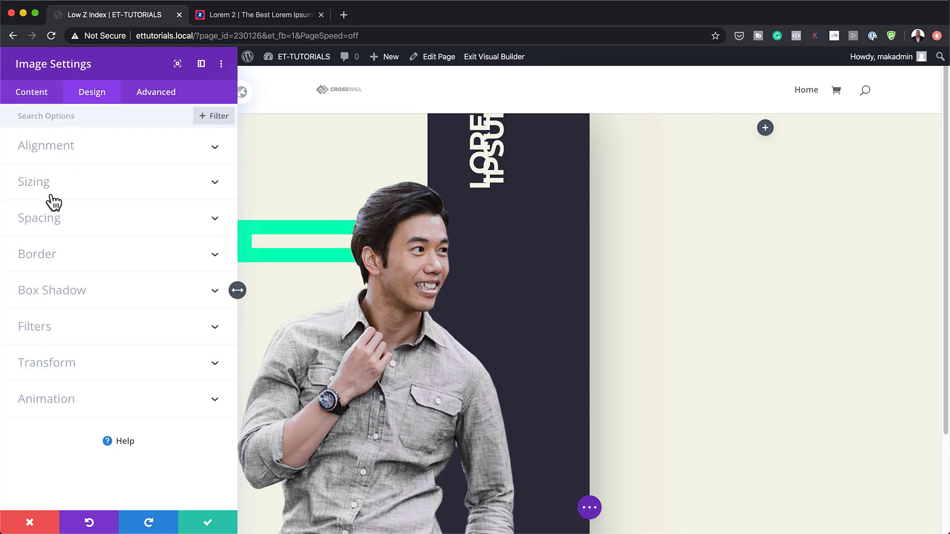
pyautogui.click(47, 237)
pyautogui.click(48, 170)
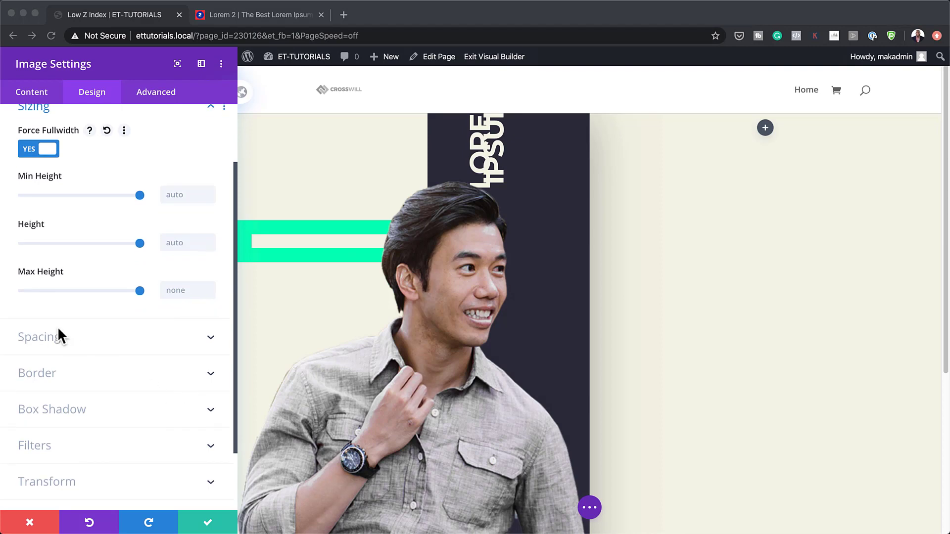
pyautogui.click(53, 342)
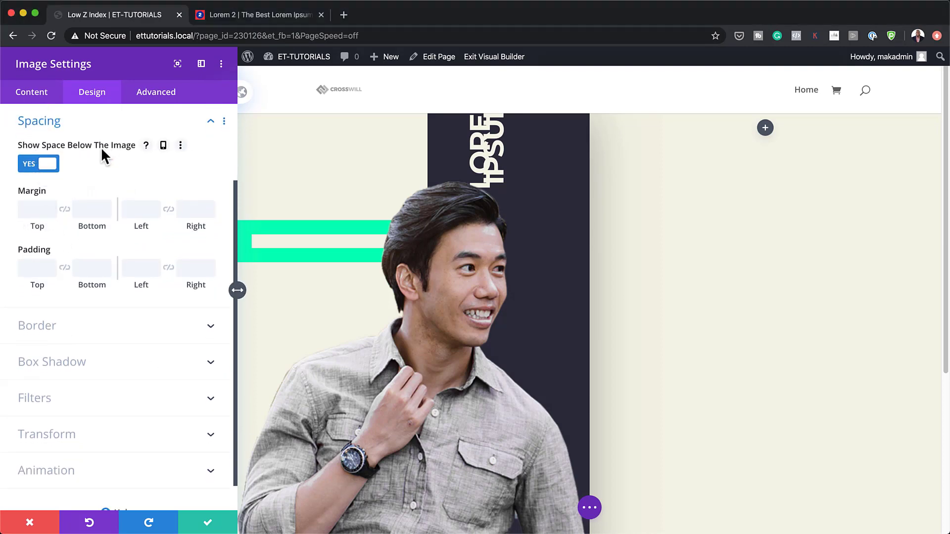
pyautogui.click(30, 165)
# Step: Set the image's top margin to -6vw, left margin to 3vw and right padding to 22vw
pyautogui.click(36, 210)
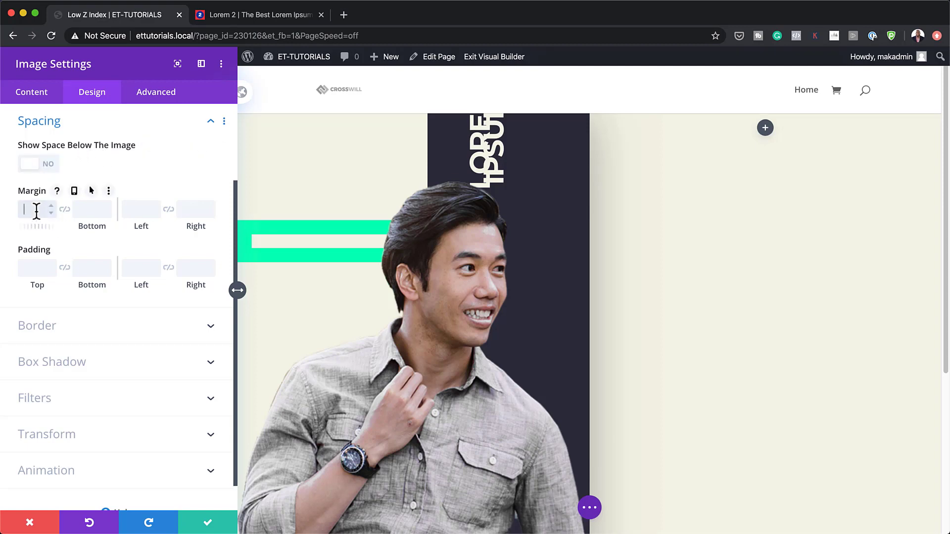
pyautogui.write('-6vw')
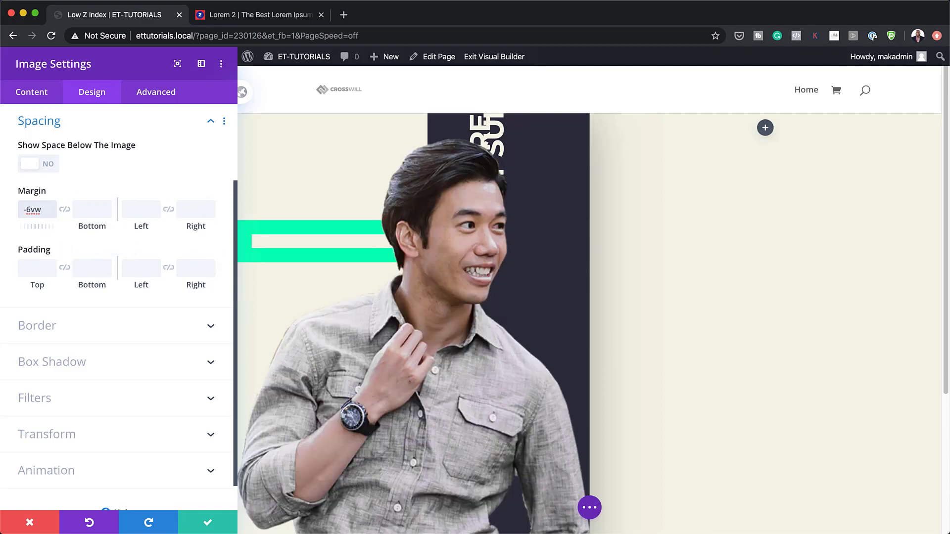
pyautogui.press('super+Tab')
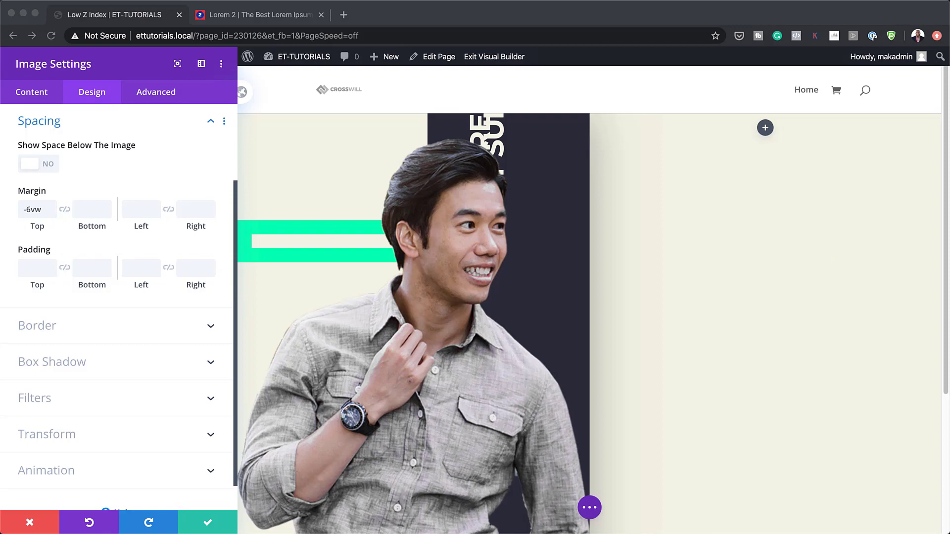
pyautogui.click(133, 214)
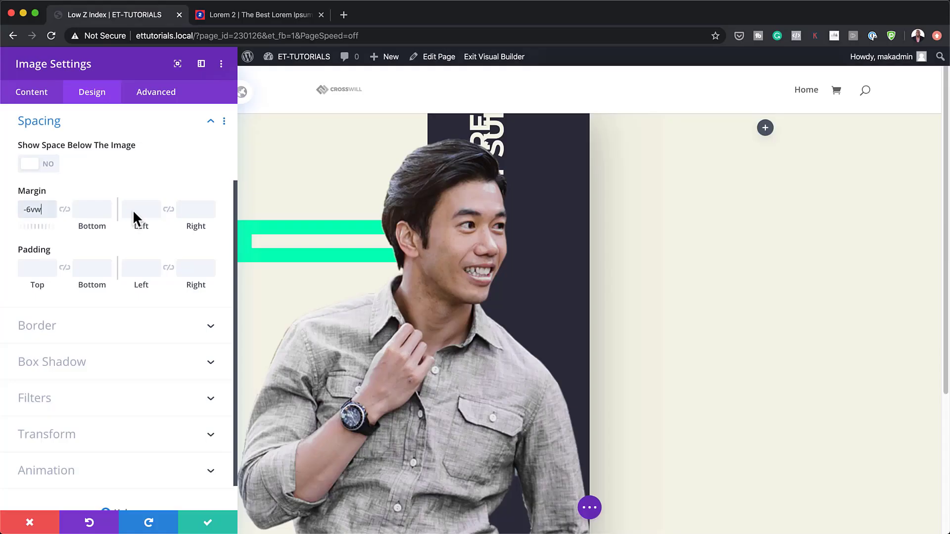
pyautogui.write('3vw')
pyautogui.press('super+Tab')
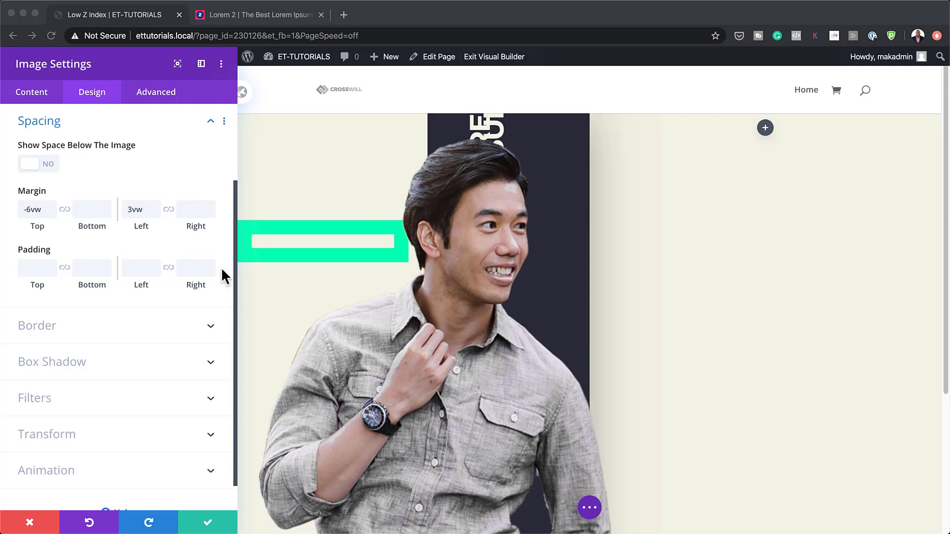
pyautogui.click(200, 273)
pyautogui.write('22vw')
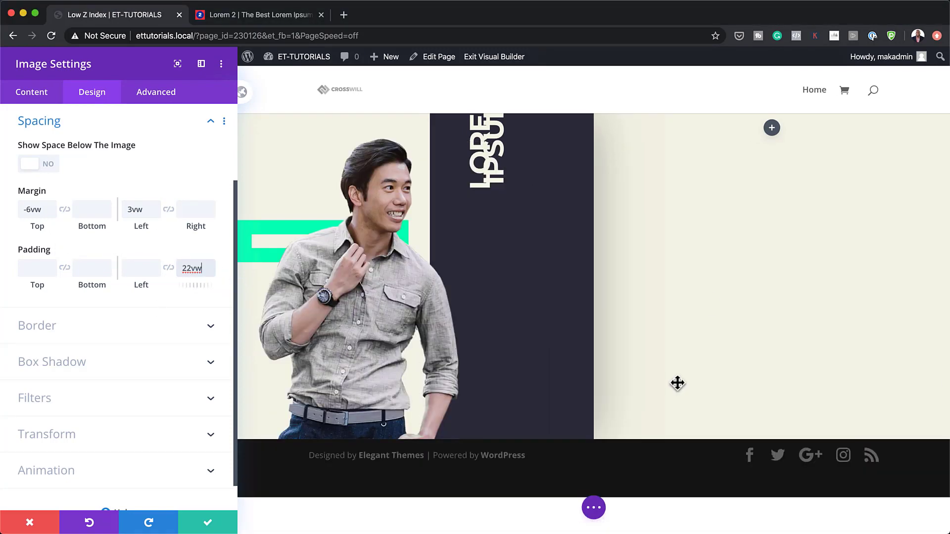
# Step: Reduce the image's saturation filter to 43% and save the module
pyautogui.scroll(-2, 107, 414)
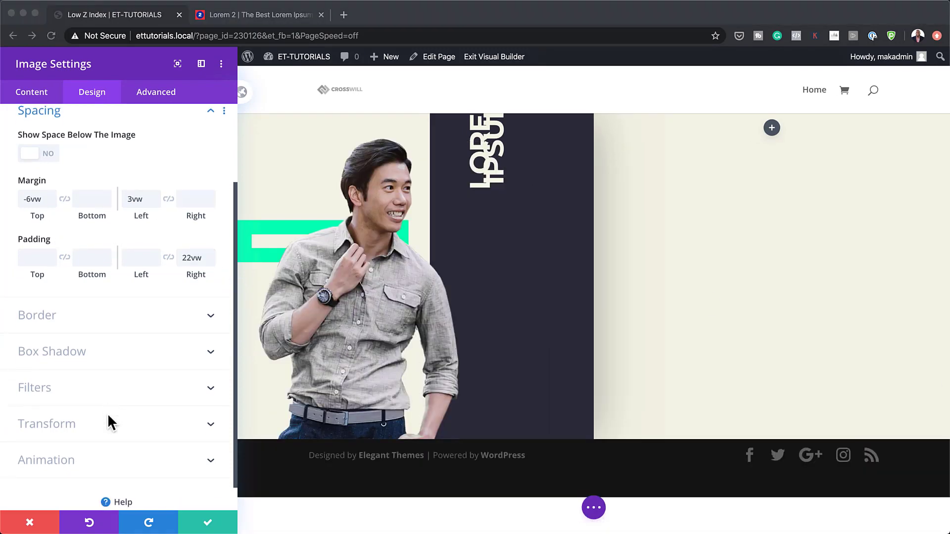
pyautogui.click(33, 366)
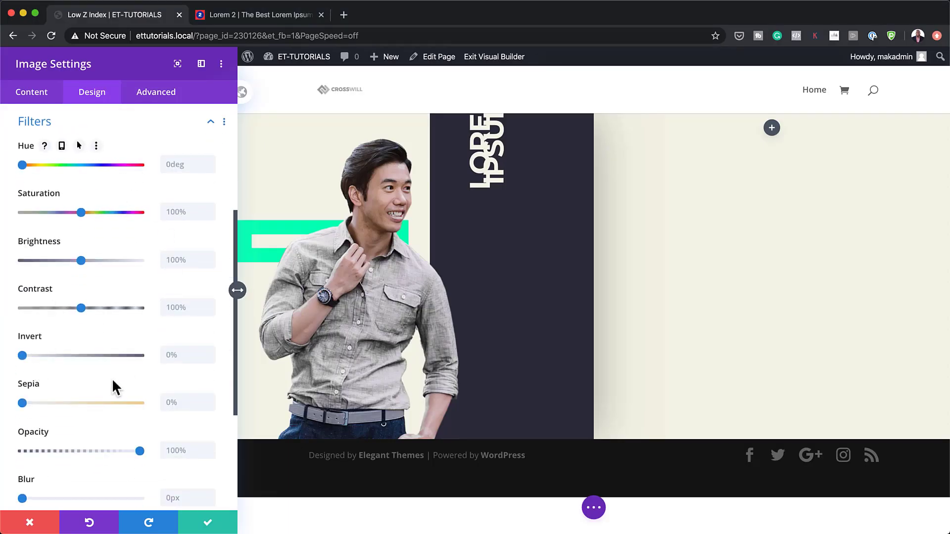
pyautogui.click(193, 212)
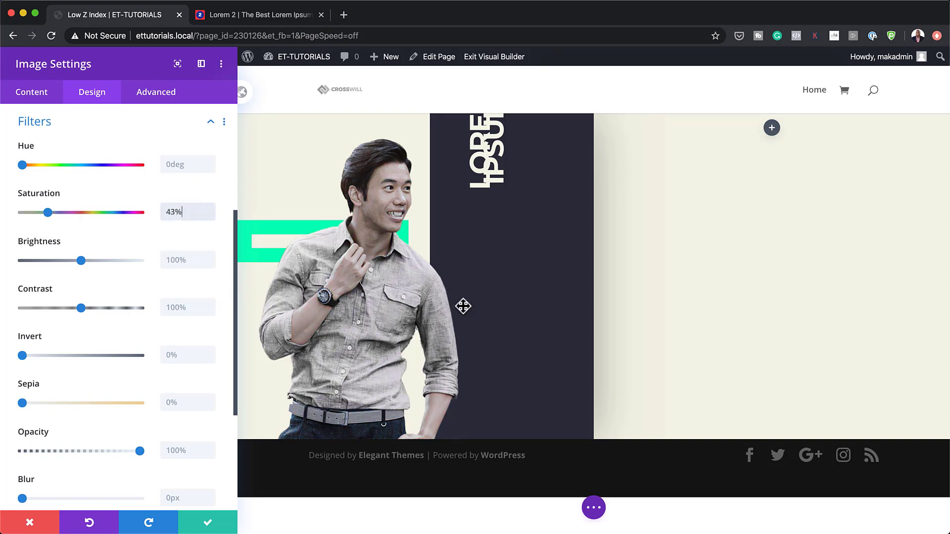
pyautogui.click(207, 523)
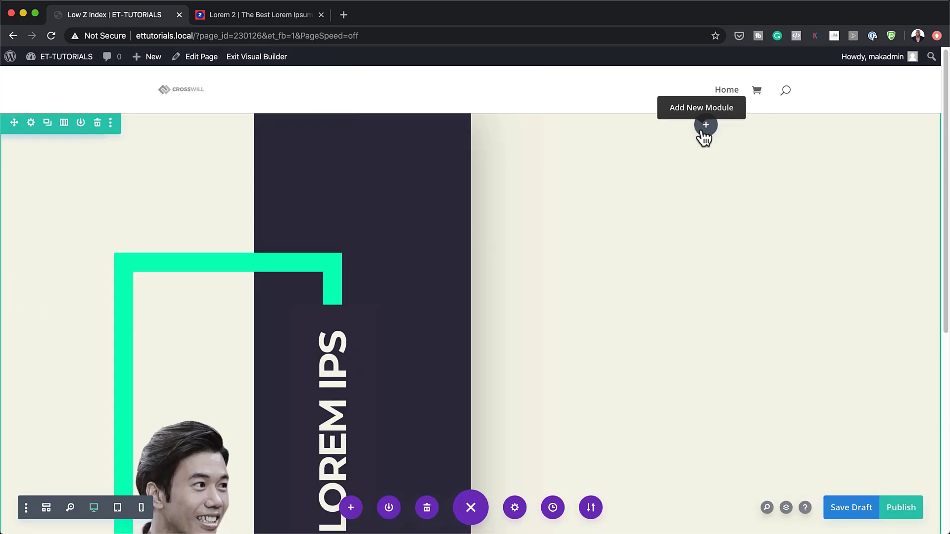
# Step: Add a Text module to the second column and replace its placeholder with the "Lorem ipsum dolor sit amet" paragraph
pyautogui.click(706, 125)
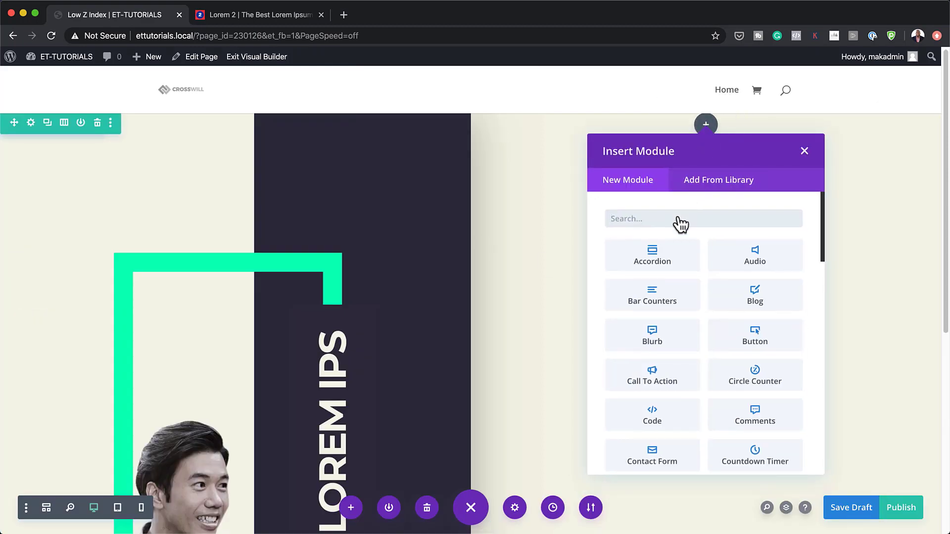
pyautogui.write('text')
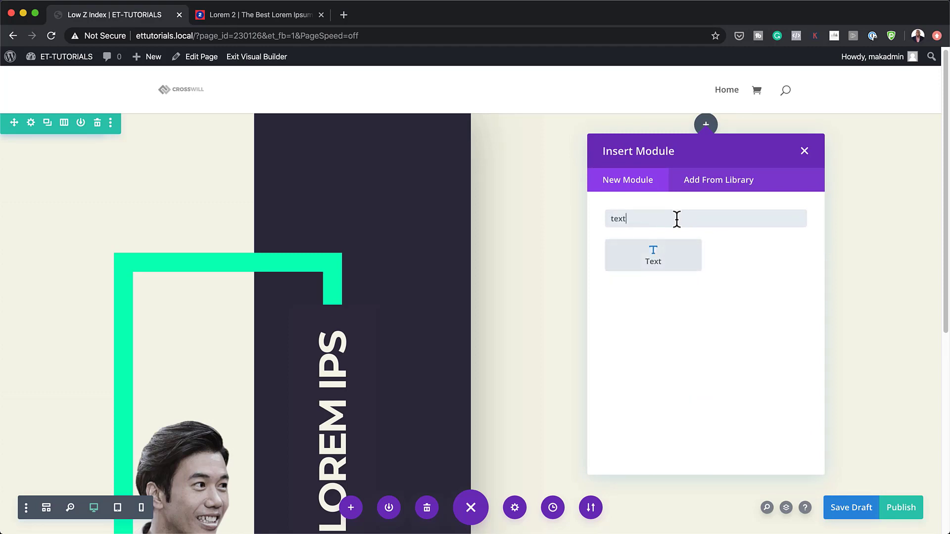
pyautogui.click(676, 264)
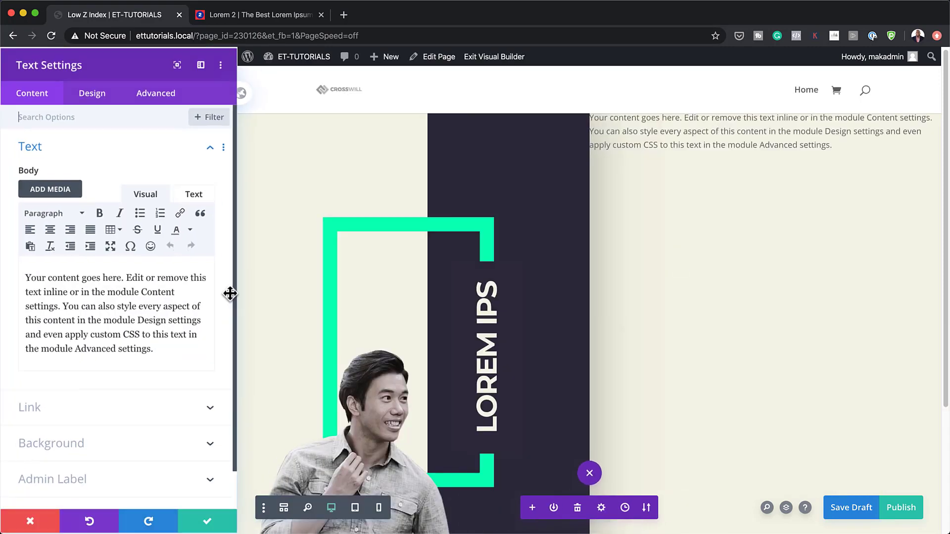
pyautogui.moveTo(160, 352); pyautogui.dragTo(5, 243)
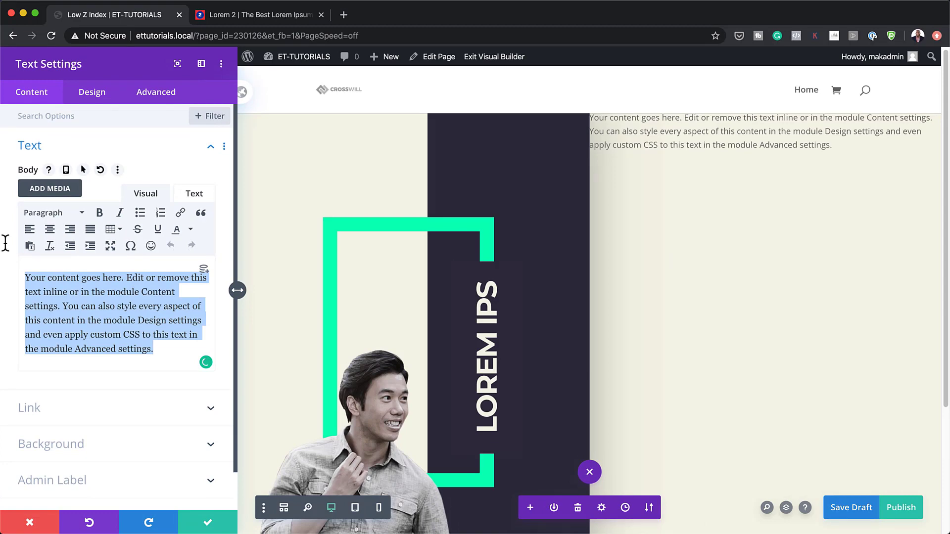
pyautogui.write('Lorem ipsum dolor sit amet, consectetuer adipiscing elit. Donec odio. Quisque volutpat mattis eros. Nullam malesuada erat ut turpis. Suspendisse urna nibh, viverra non, semper suscipit, posuere a, pede.')
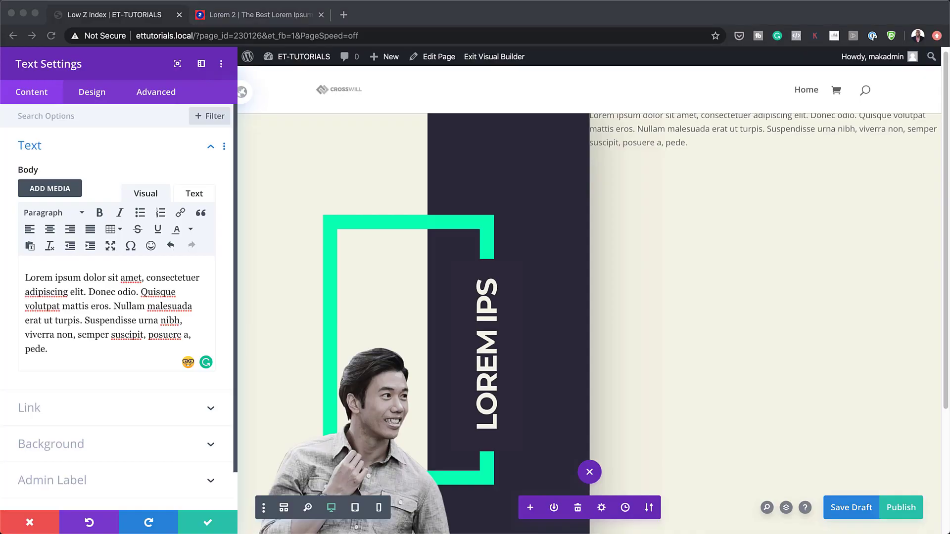
pyautogui.press('super+s')
# Step: Set the paragraph module's text font to Montserrat in its design options
pyautogui.click(97, 97)
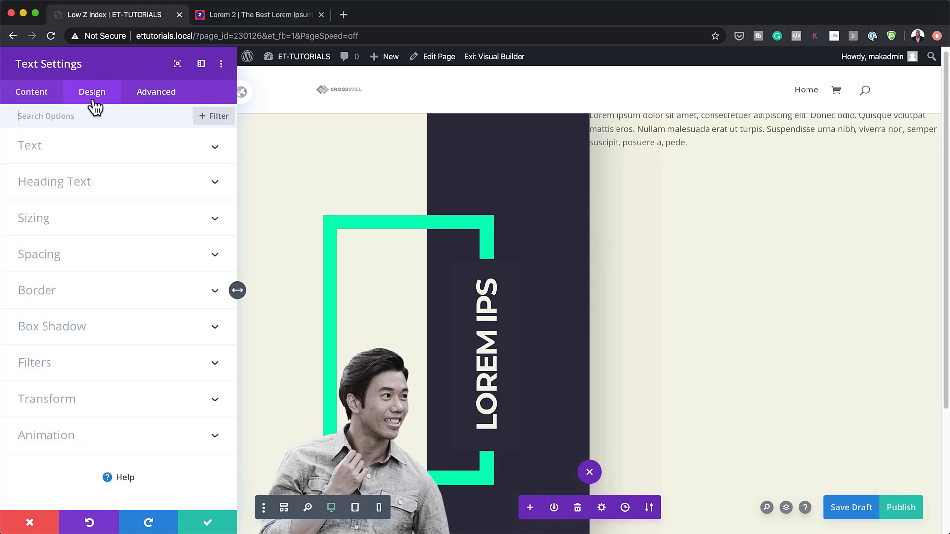
pyautogui.click(55, 150)
pyautogui.click(65, 229)
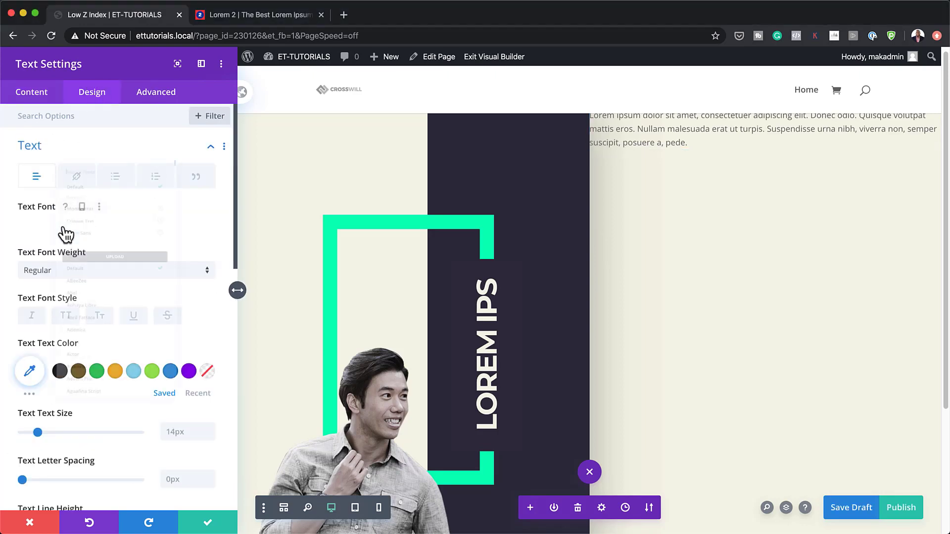
pyautogui.click(70, 167)
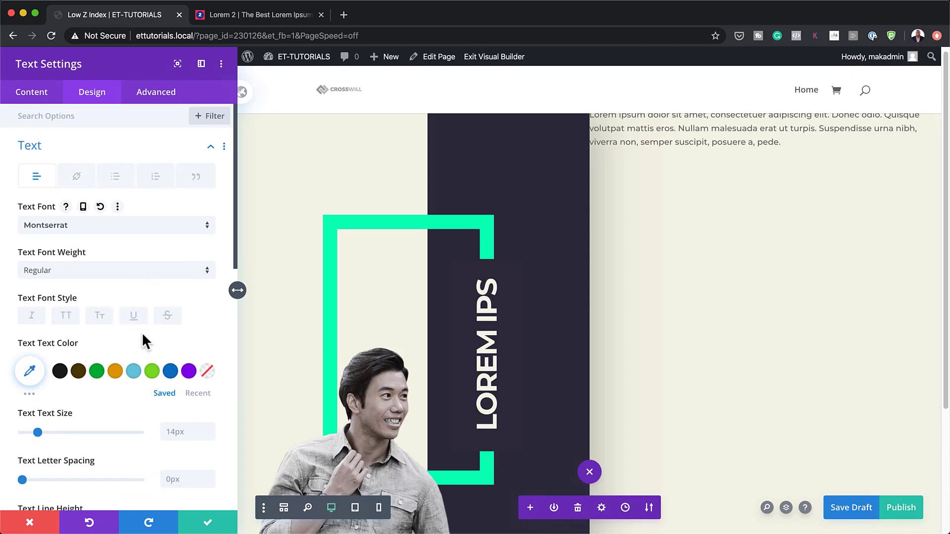
pyautogui.scroll(-10, 142, 340)
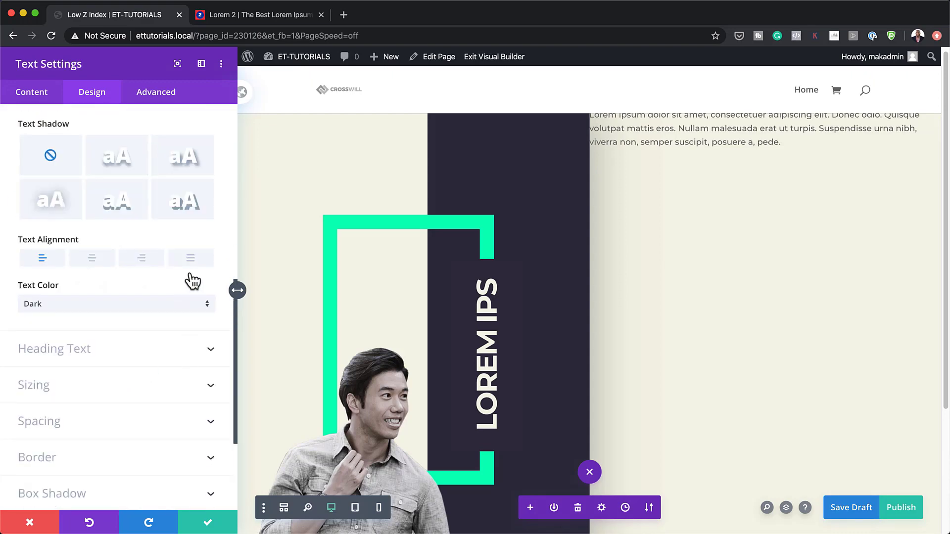
# Step: Justify the paragraph text in the second column and set its text color to #2e2d3c
pyautogui.click(191, 259)
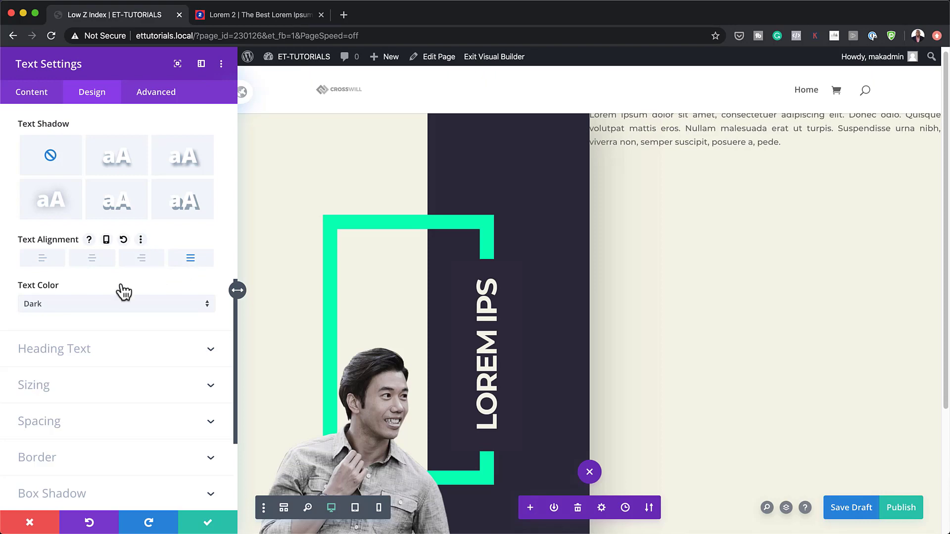
pyautogui.scroll(6, 127, 293)
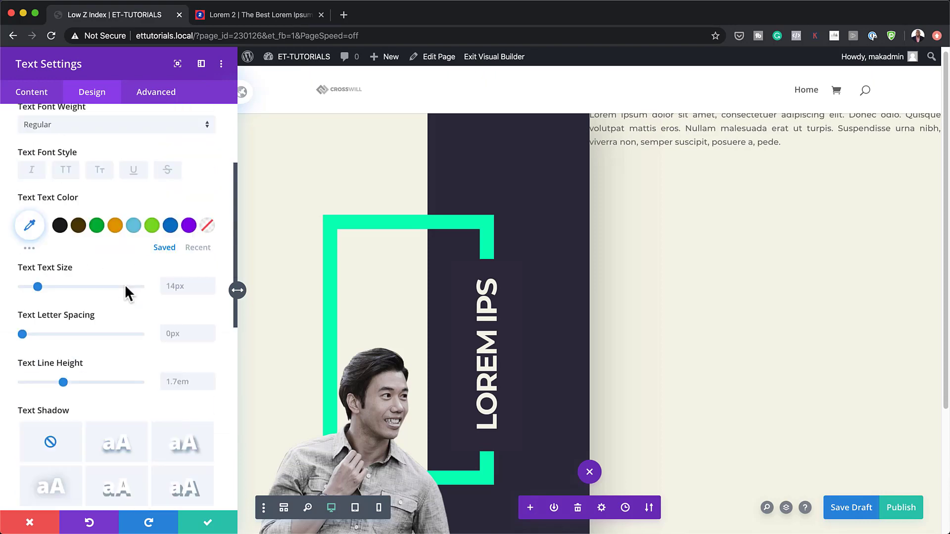
pyautogui.click(27, 228)
pyautogui.write('#2e2d3c')
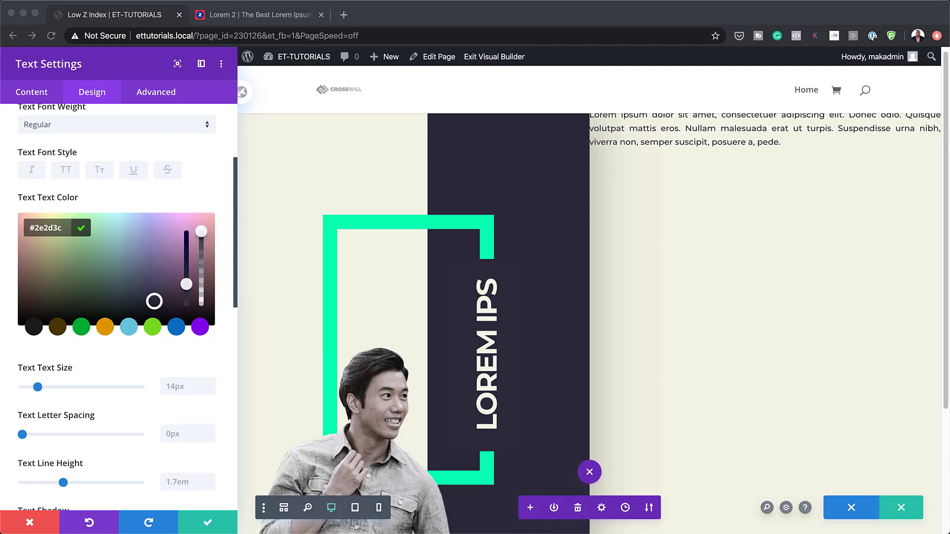
# Step: Set the paragraph's text size to 0.9vw and its line height to 2.5em
pyautogui.scroll(-2, 176, 364)
pyautogui.click(180, 359)
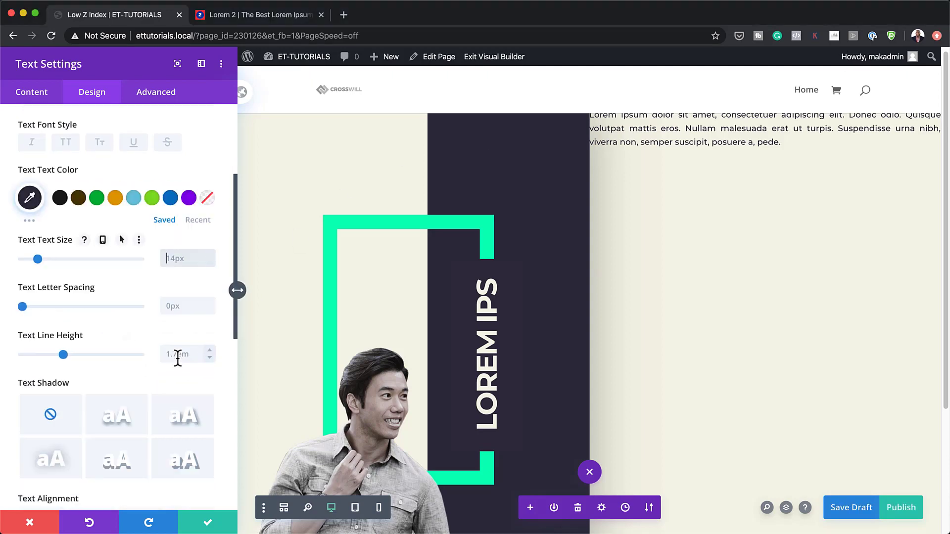
pyautogui.write('0.9vw')
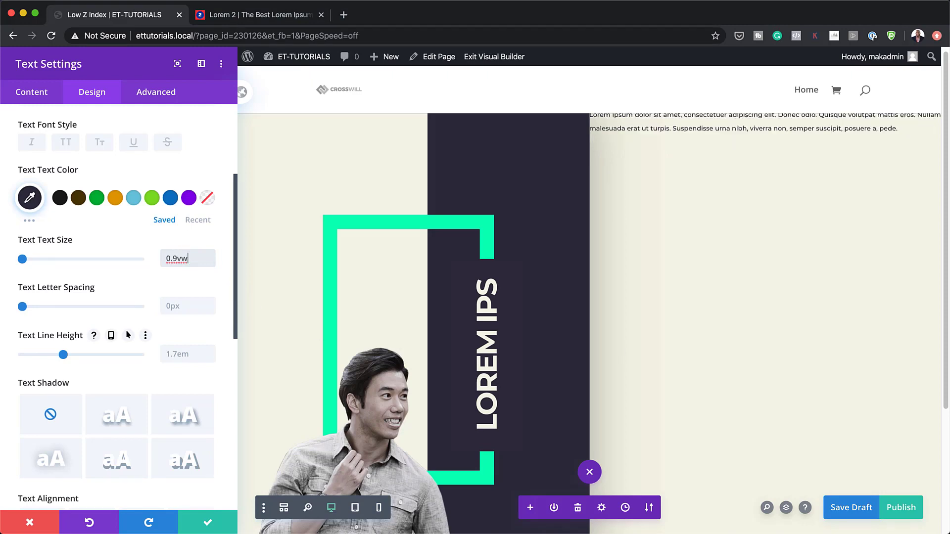
pyautogui.press('super+Tab')
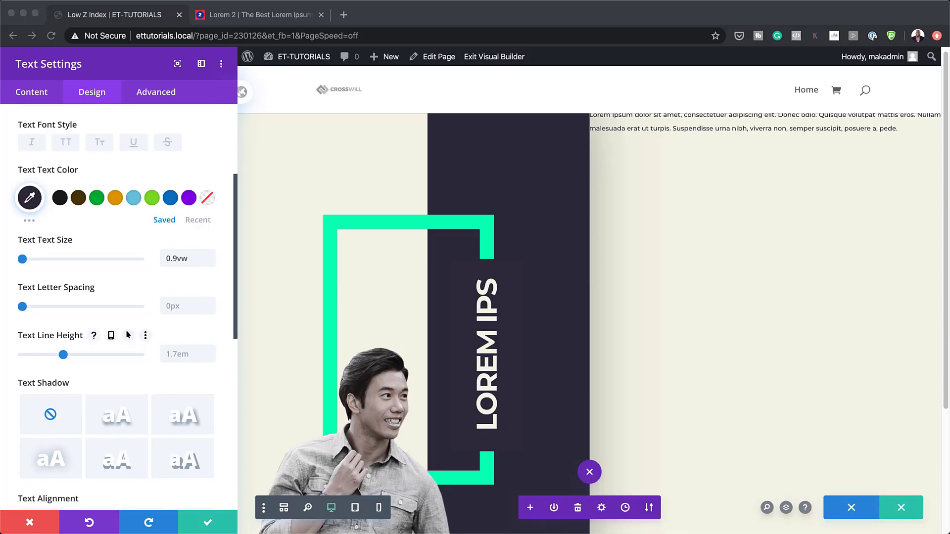
pyautogui.click(182, 357)
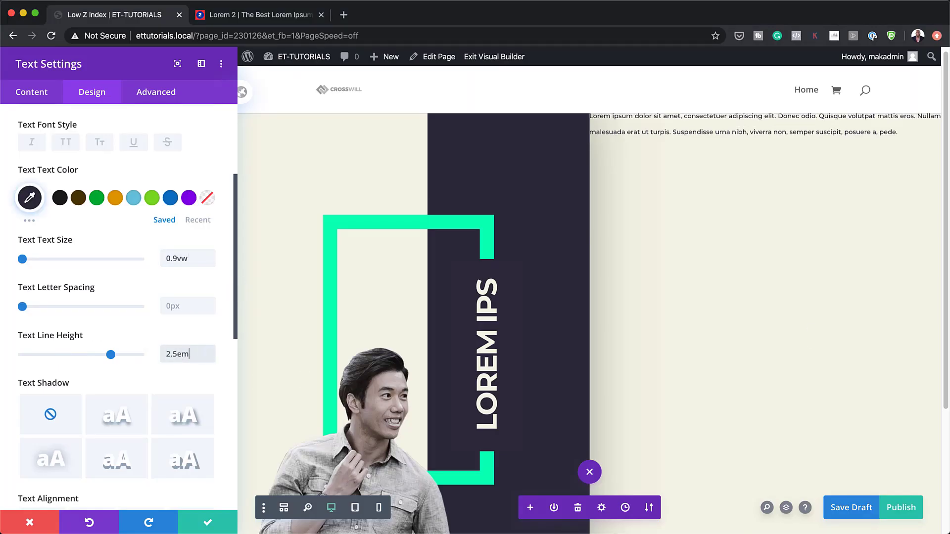
# Step: Set the paragraph module's top margin to 10vw in its spacing options
pyautogui.scroll(-3, 145, 391)
pyautogui.scroll(-4, 143, 381)
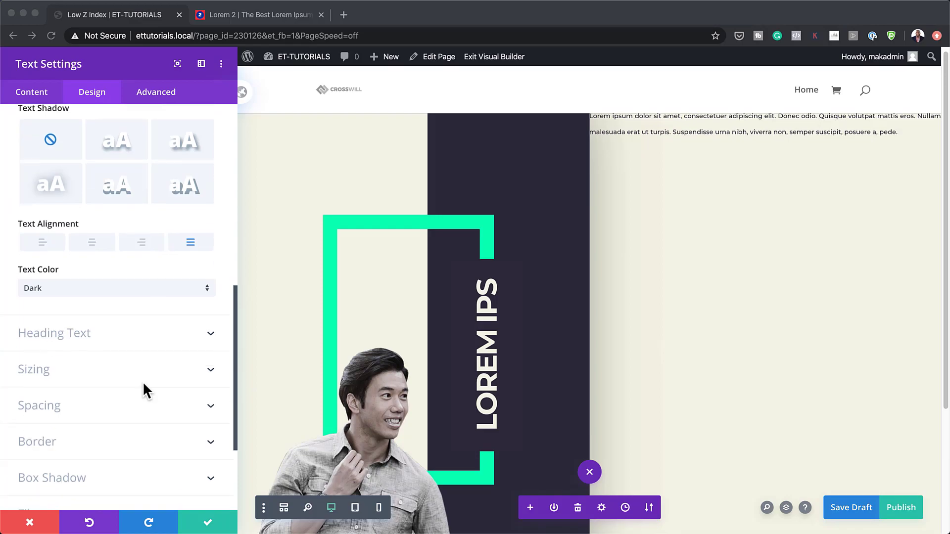
pyautogui.click(52, 406)
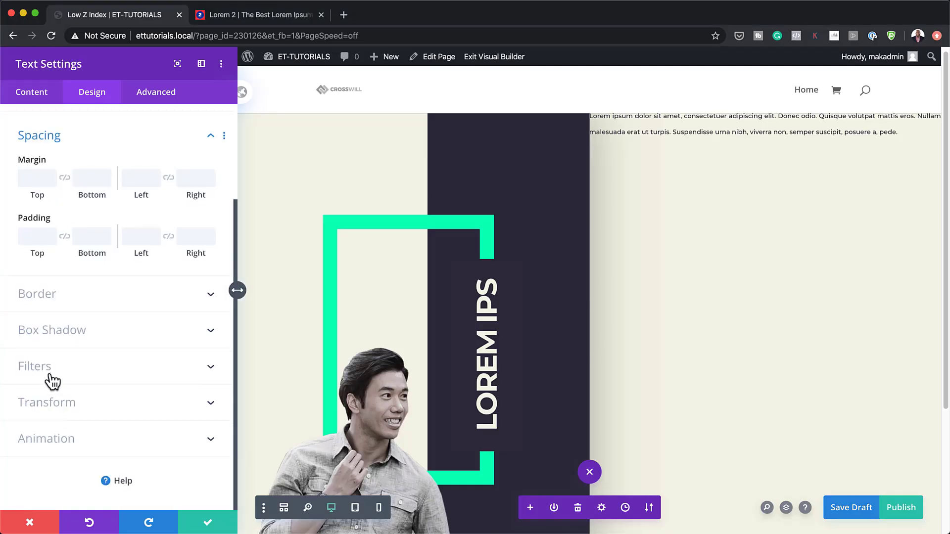
pyautogui.click(39, 181)
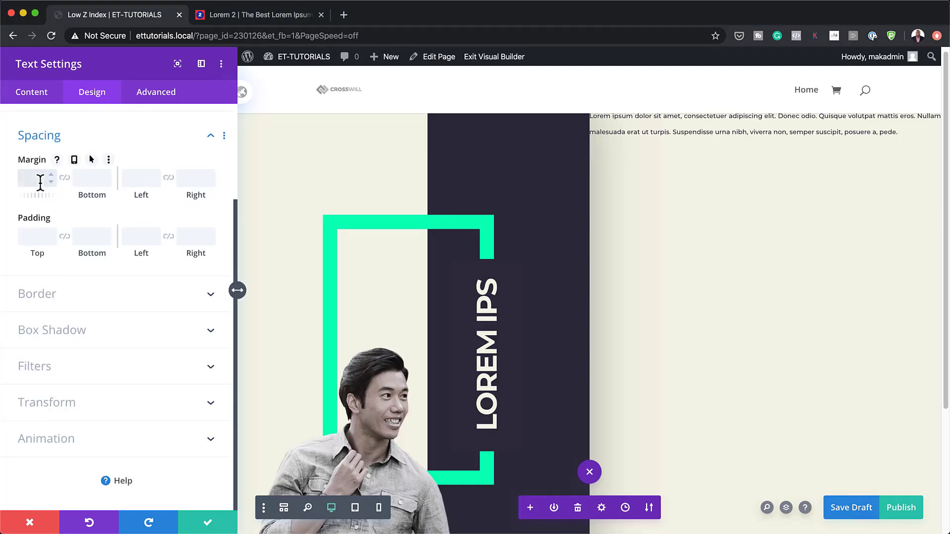
pyautogui.write('10vw')
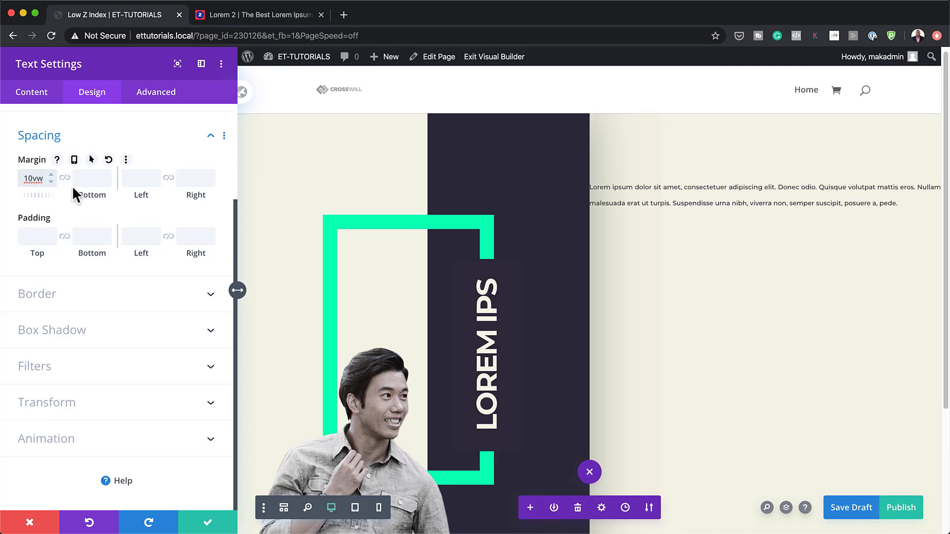
pyautogui.click(32, 236)
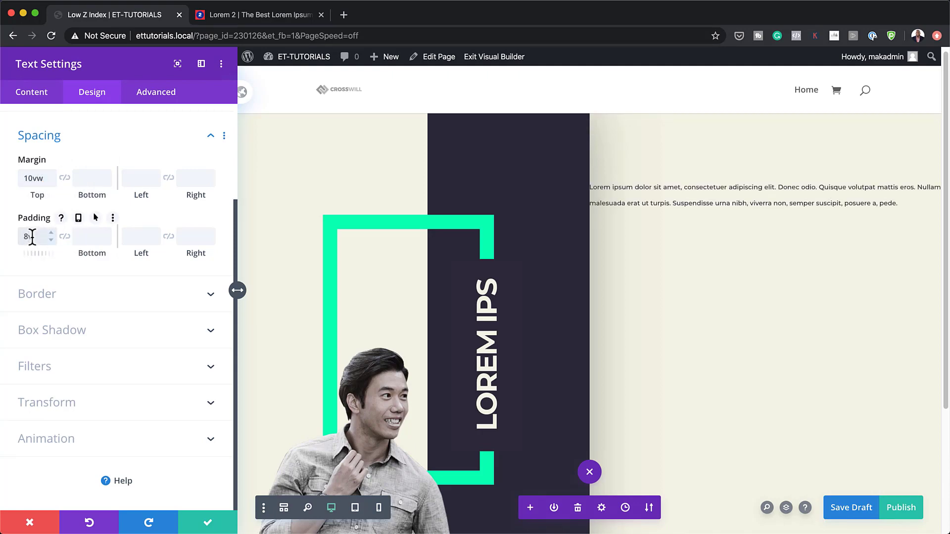
pyautogui.write('8vw')
pyautogui.click(65, 236)
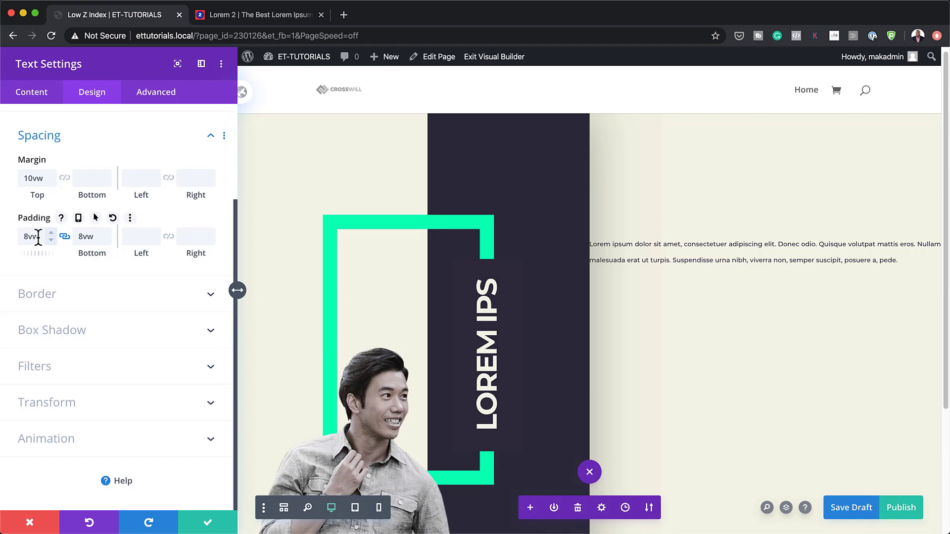
pyautogui.press('BackSpace')
# Step: Set linked left and right padding of 8vw, unlink the top and bottom padding, and save the paragraph module
pyautogui.click(139, 236)
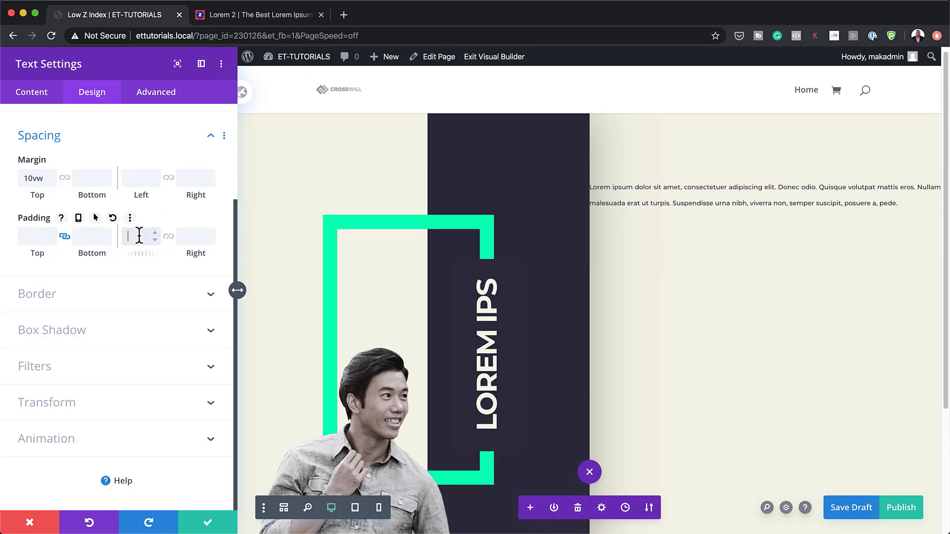
pyautogui.write('8vw')
pyautogui.click(168, 236)
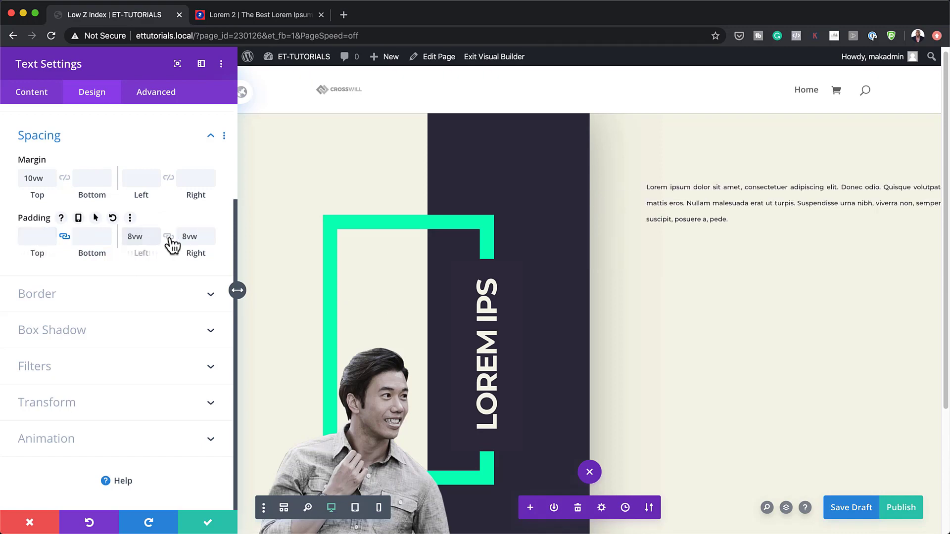
pyautogui.click(65, 236)
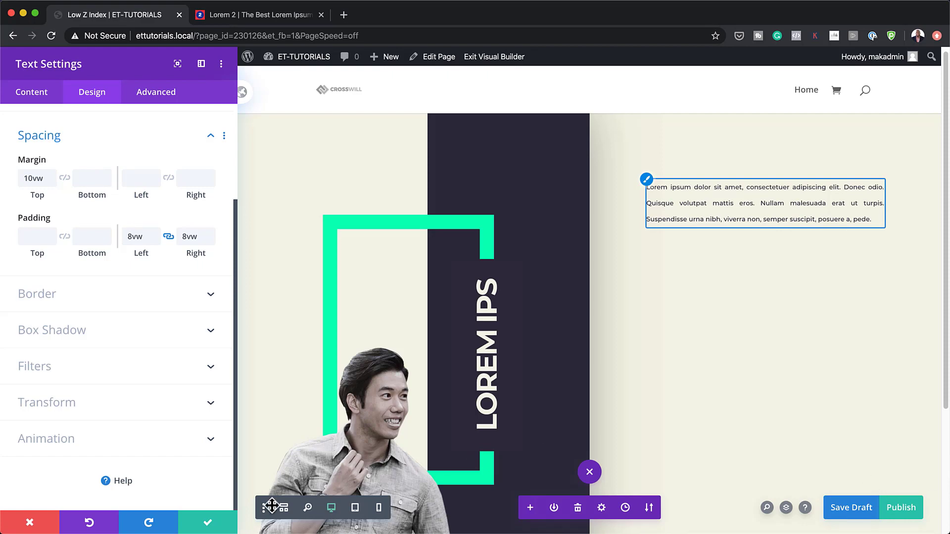
pyautogui.click(217, 521)
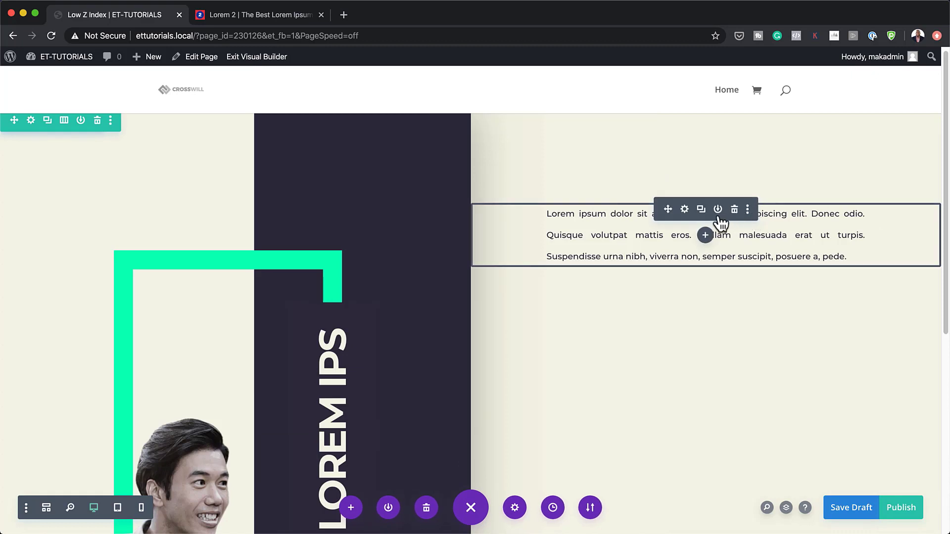
# Step: Duplicate the paragraph module, and clear the top margin of the lower copy and save it
pyautogui.click(701, 211)
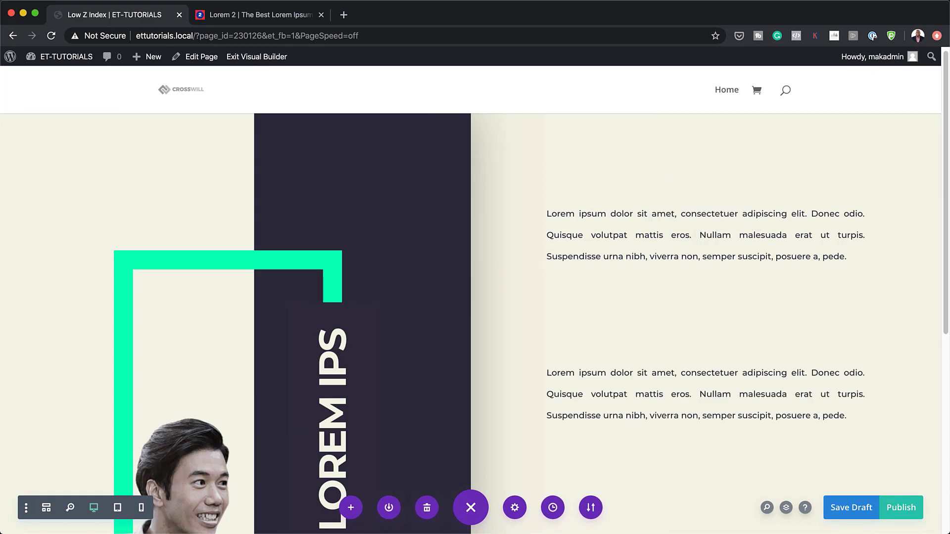
pyautogui.moveTo(705, 394)
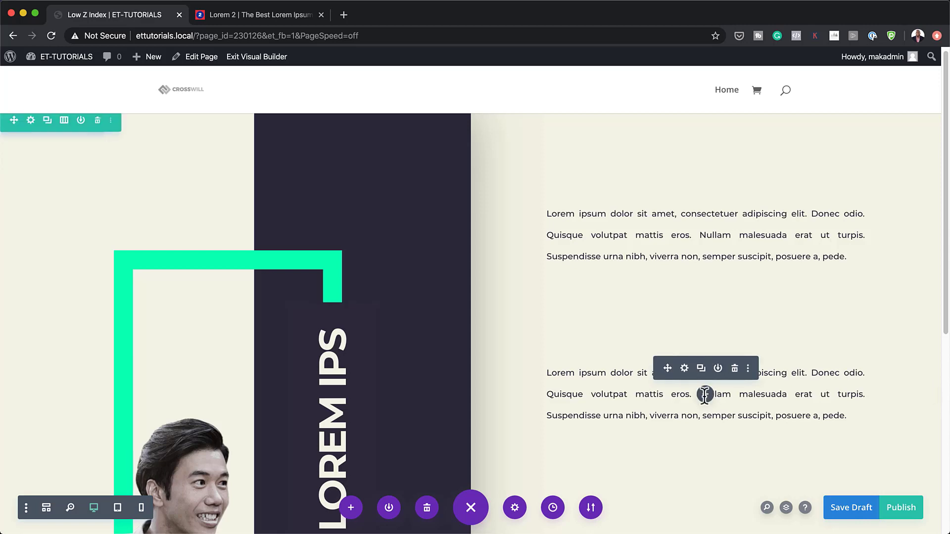
pyautogui.click(685, 368)
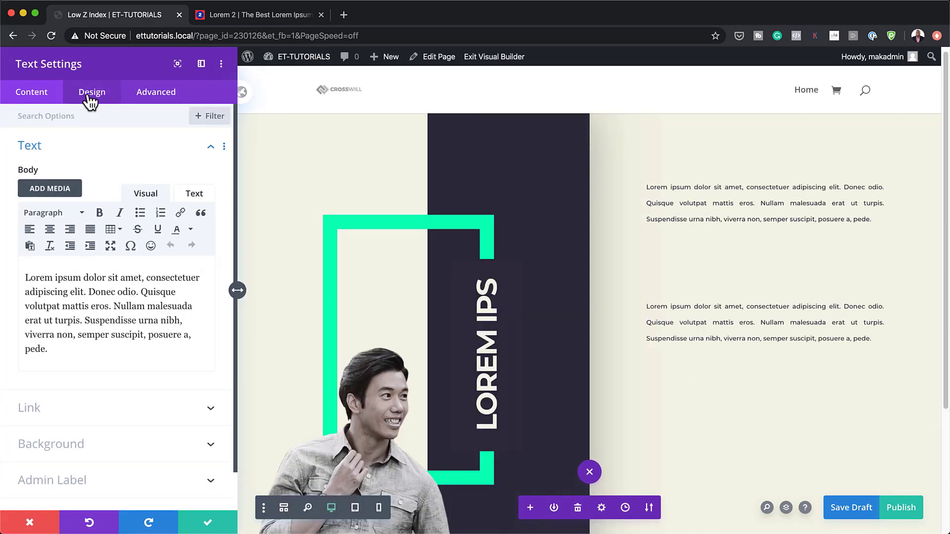
pyautogui.click(91, 102)
pyautogui.click(49, 257)
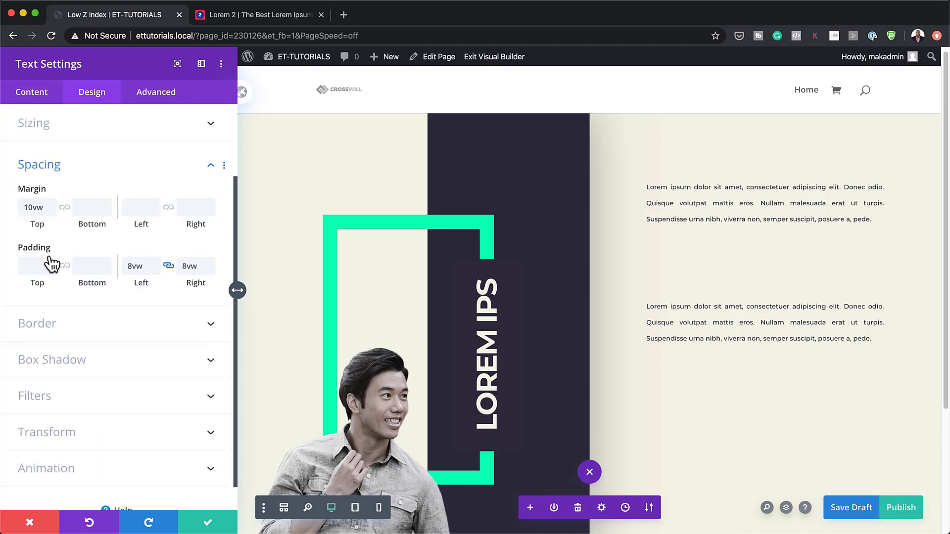
pyautogui.scroll(-1, 52, 264)
pyautogui.moveTo(46, 178); pyautogui.dragTo(38, 178)
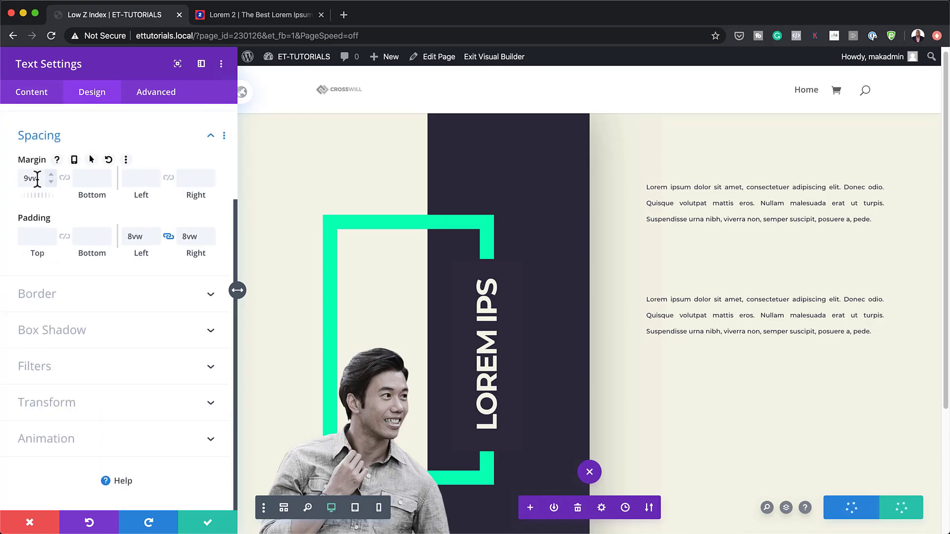
pyautogui.doubleClick(37, 179)
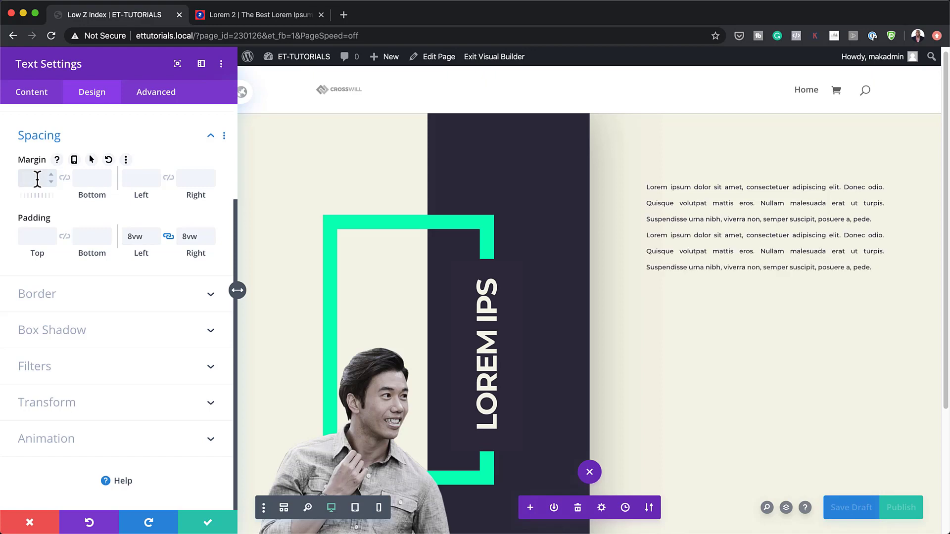
pyautogui.click(208, 524)
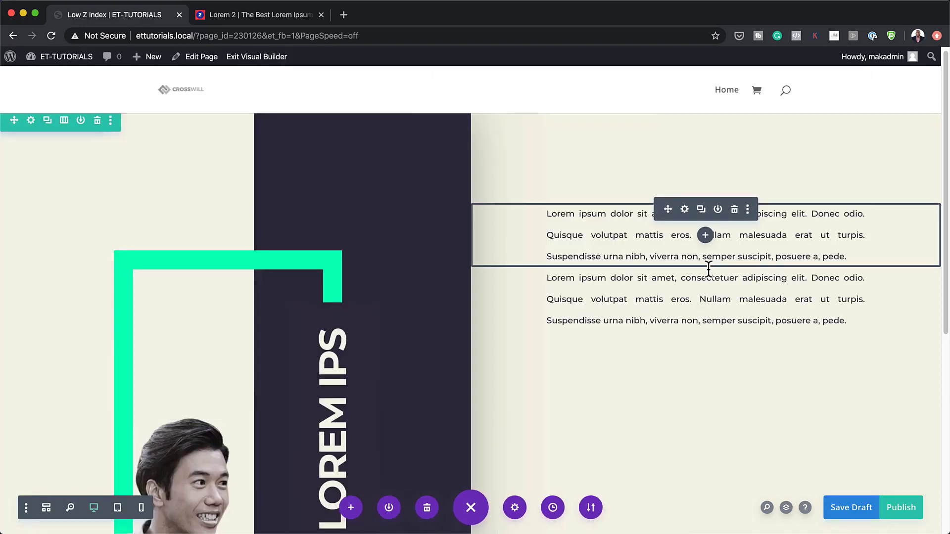
# Step: Insert a Text module between the two paragraphs with the body "Morbi in sem quis dui placerat ornare. Pellentesque odio nisi, euismod in."
pyautogui.click(705, 235)
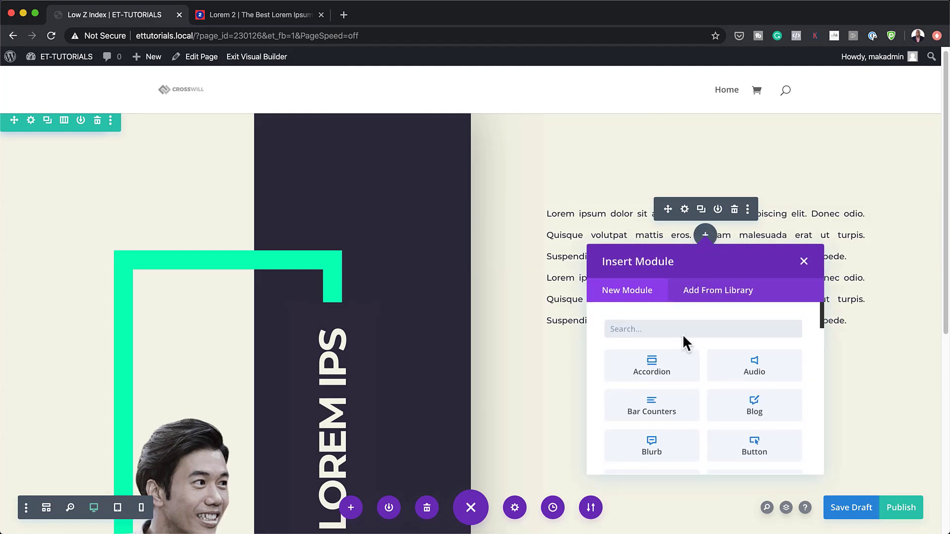
pyautogui.write('text')
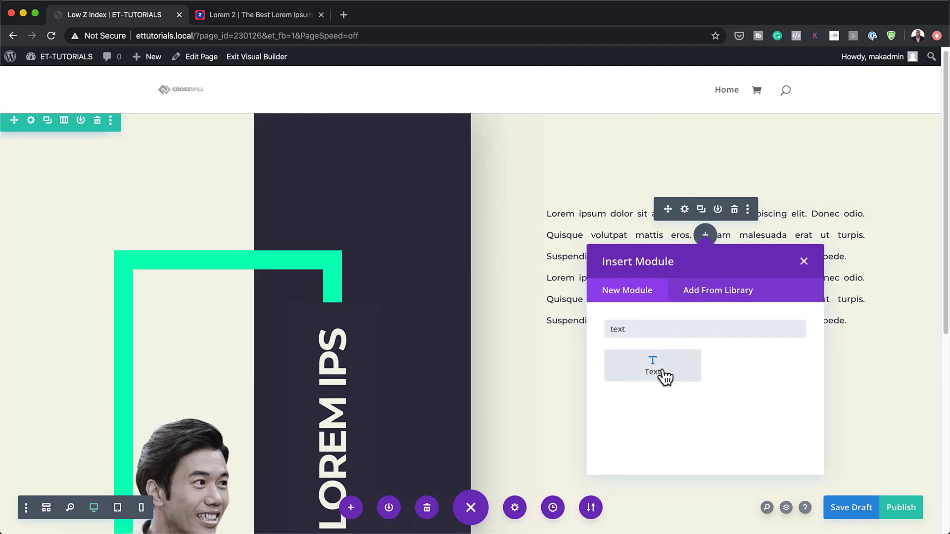
pyautogui.click(659, 371)
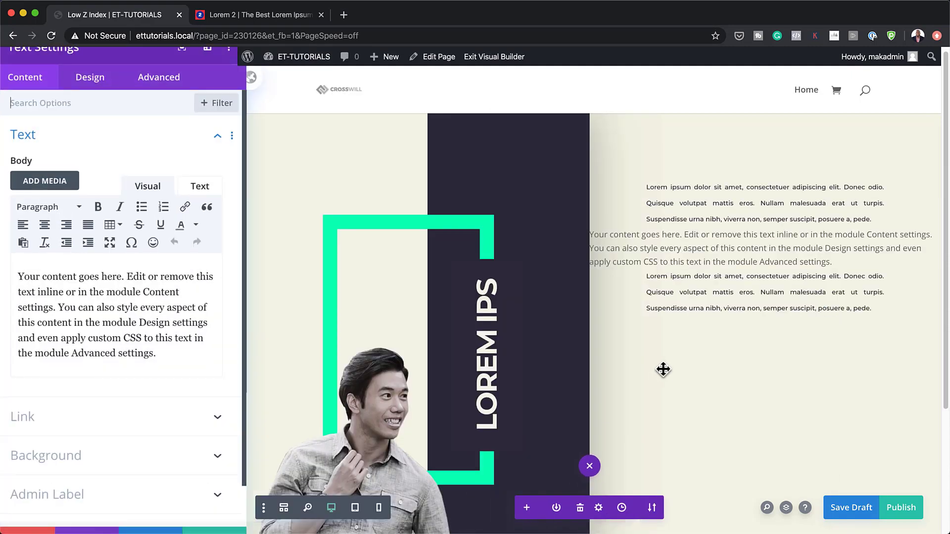
pyautogui.moveTo(159, 365); pyautogui.dragTo(22, 259)
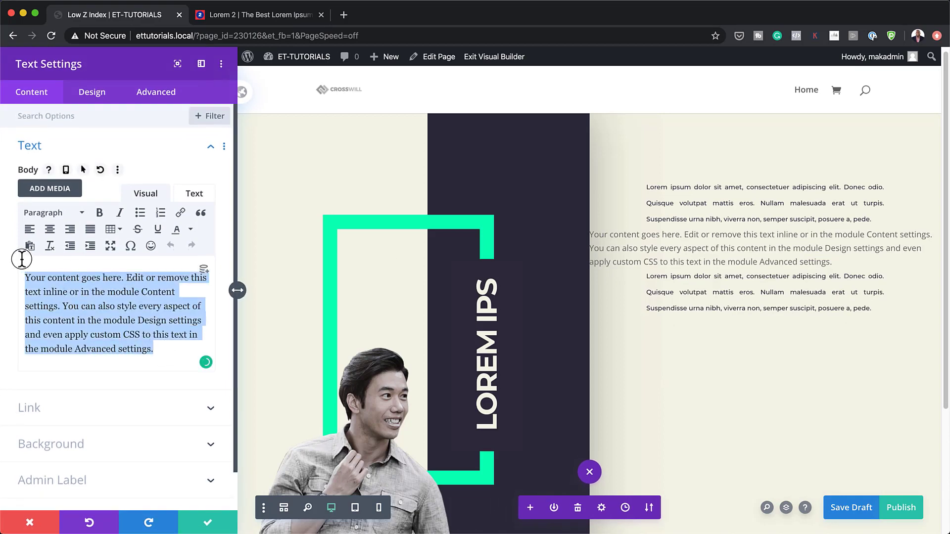
pyautogui.write('Morbi in sem quis dui placerat ornare. Pellentesque odio nisi, euismod in, pharetra a, ultricies in, diam. Sed arcu.')
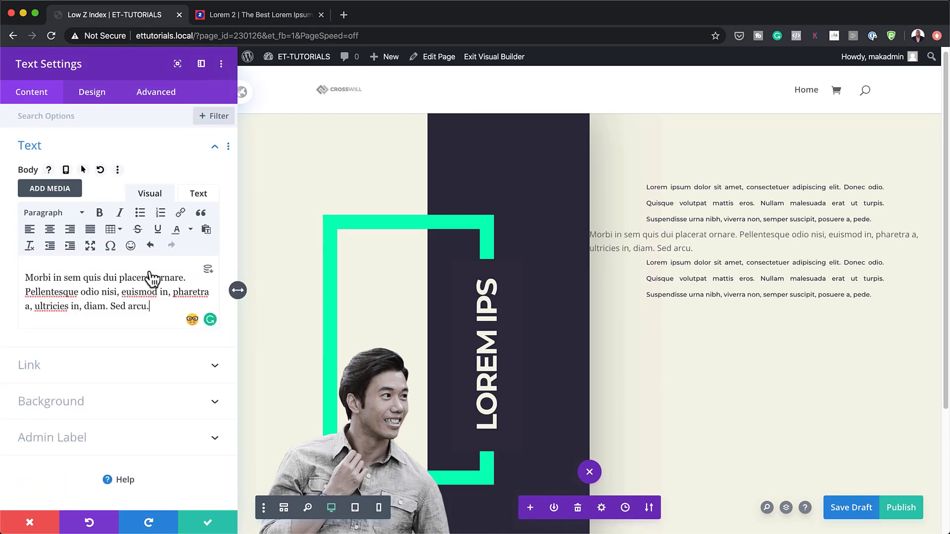
pyautogui.moveTo(166, 292); pyautogui.dragTo(179, 310)
pyautogui.press('BackSpace')
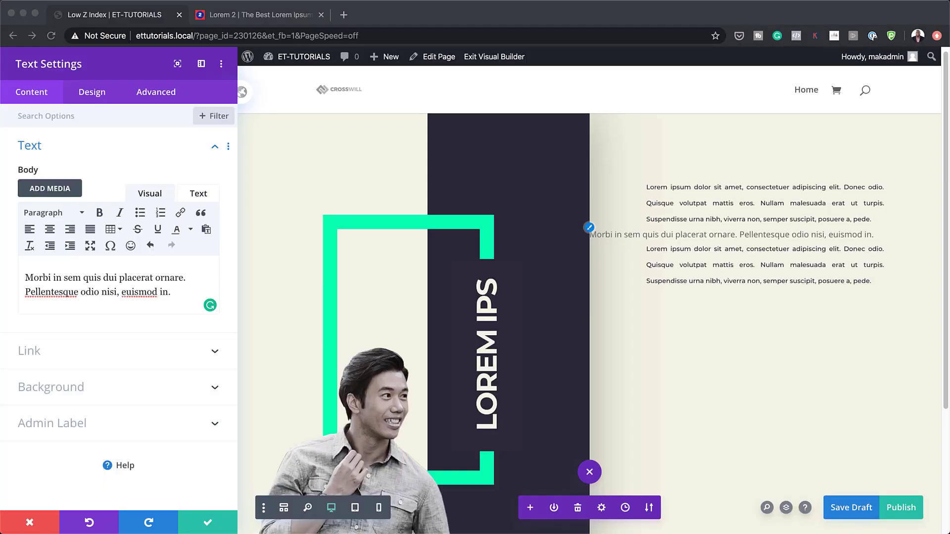
pyautogui.press('super+s')
# Step: Set the middle text module's font to Montserrat with Semi Bold weight
pyautogui.click(90, 95)
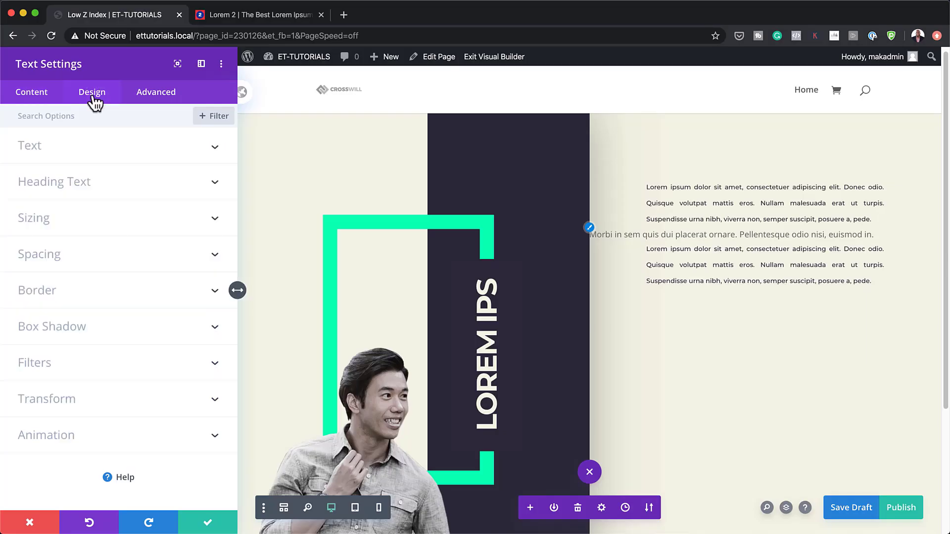
pyautogui.click(83, 151)
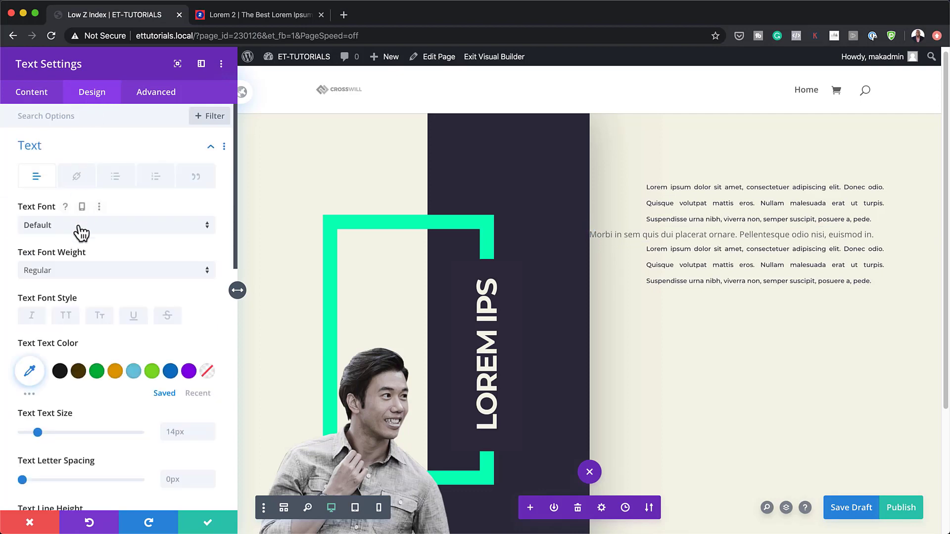
pyautogui.click(80, 231)
pyautogui.click(82, 163)
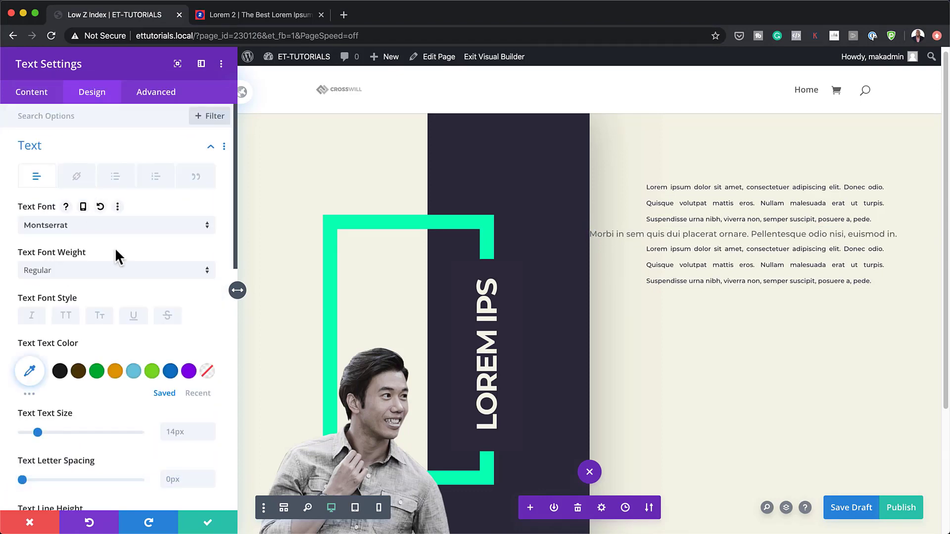
pyautogui.click(103, 277)
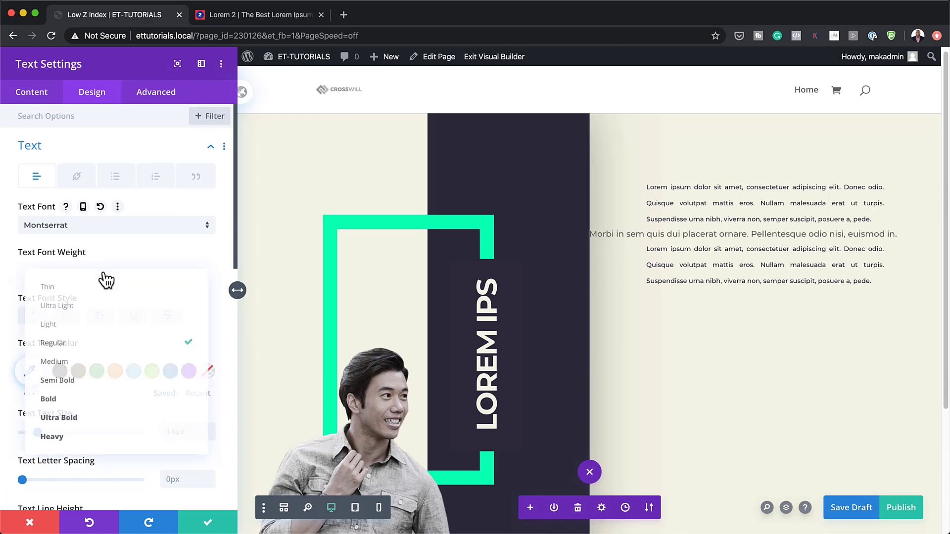
pyautogui.click(110, 384)
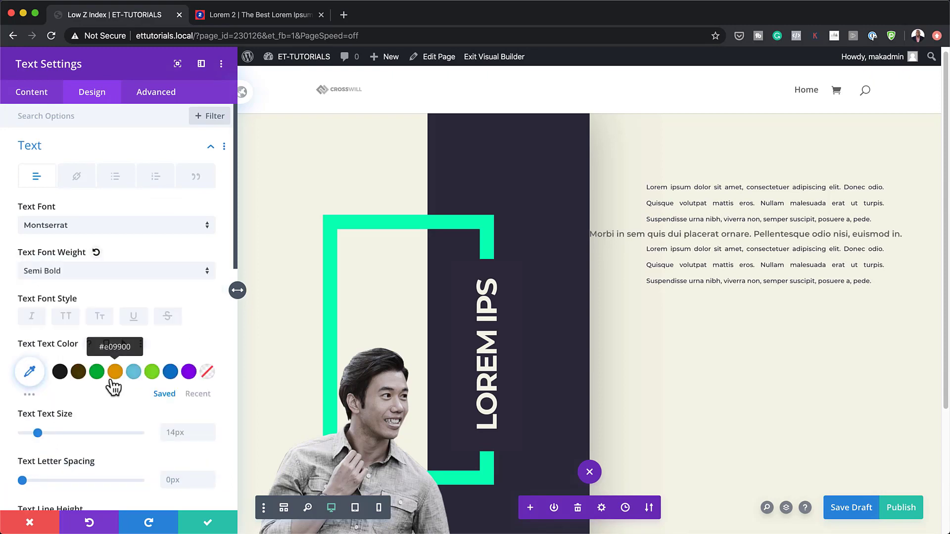
# Step: Set the middle text module's text color to #2e2d3c, text size to 2vw and line height to 1.4em
pyautogui.click(30, 372)
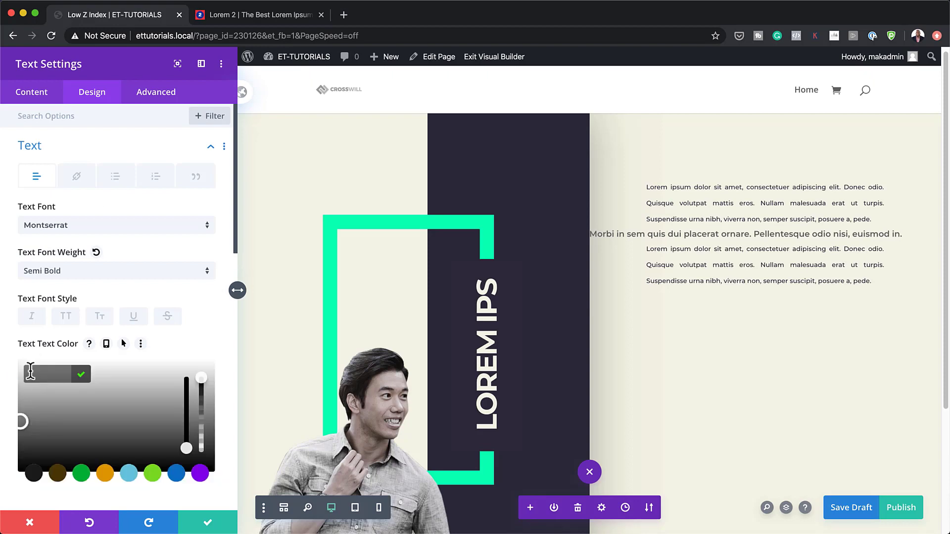
pyautogui.write('#2e2d3c')
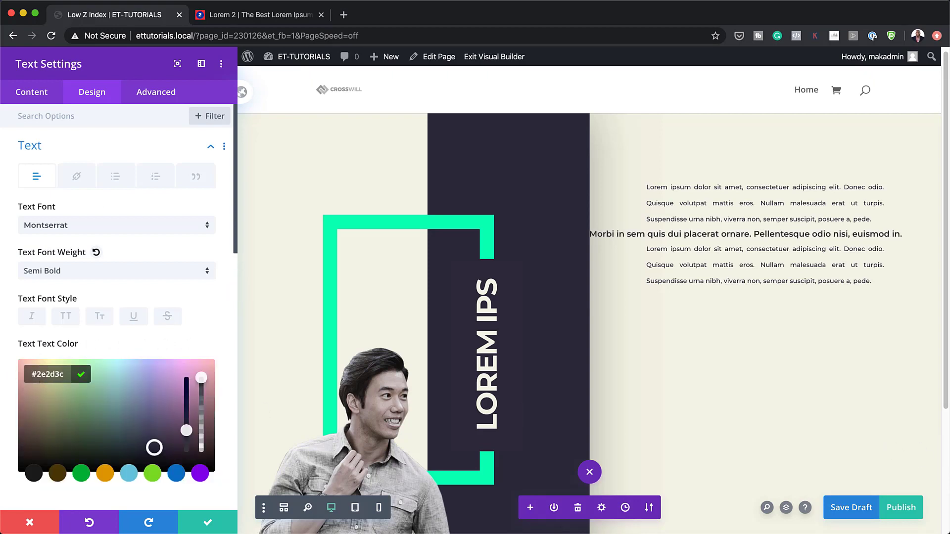
pyautogui.scroll(-3, 161, 434)
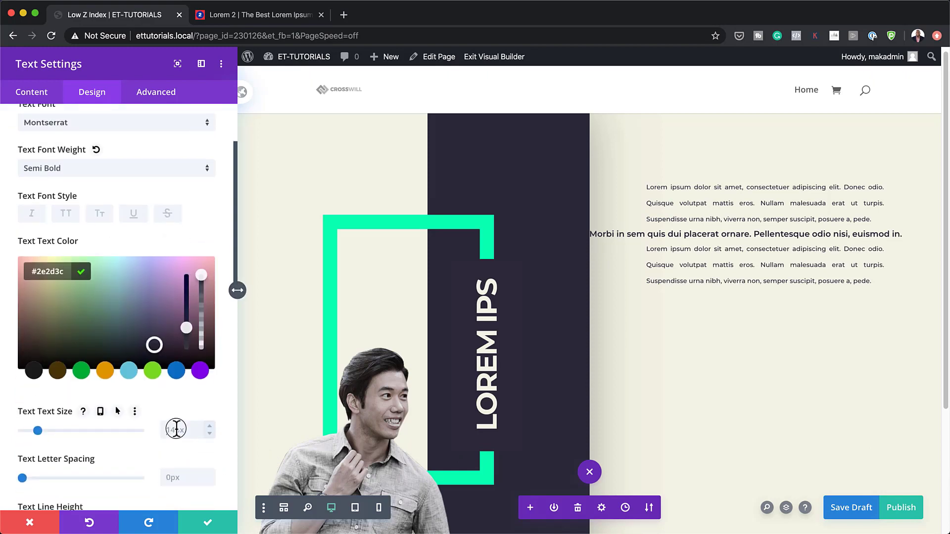
pyautogui.click(176, 428)
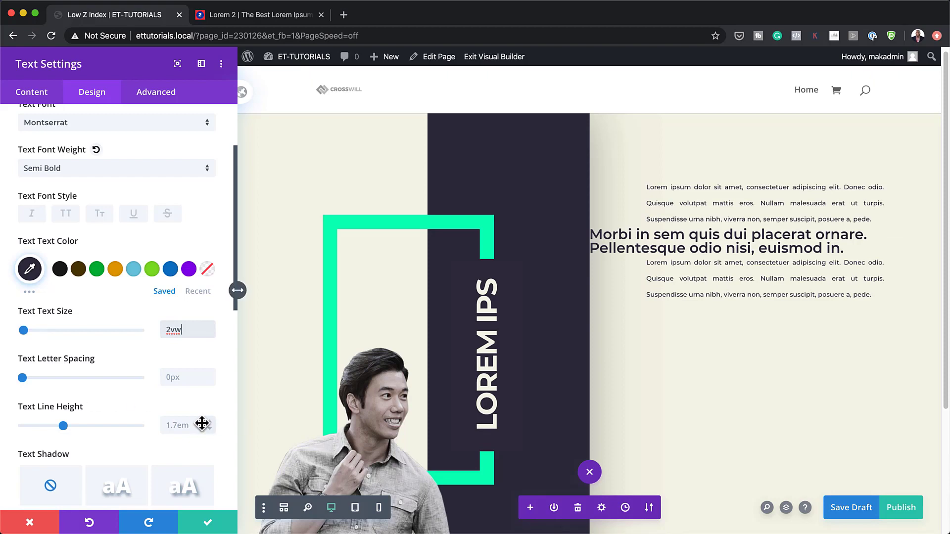
pyautogui.click(179, 428)
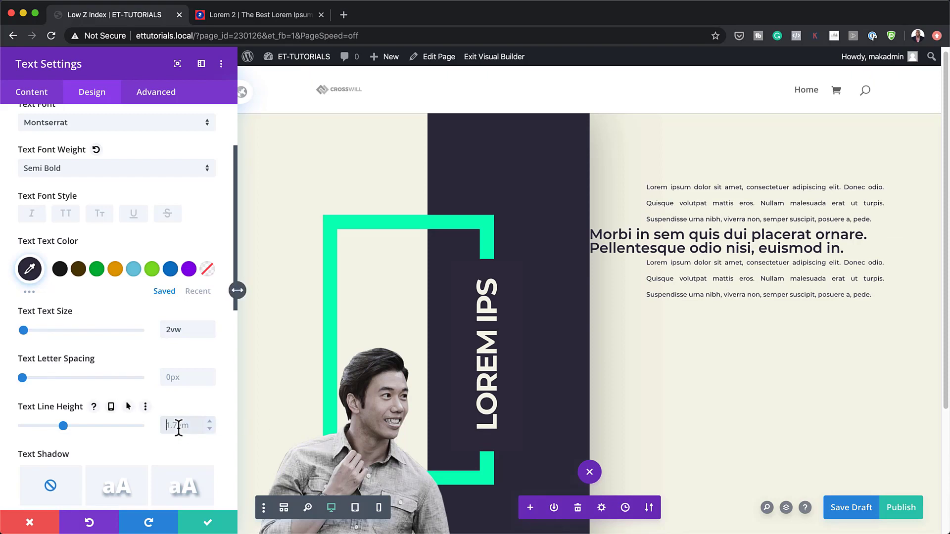
pyautogui.scroll(-10, 89, 377)
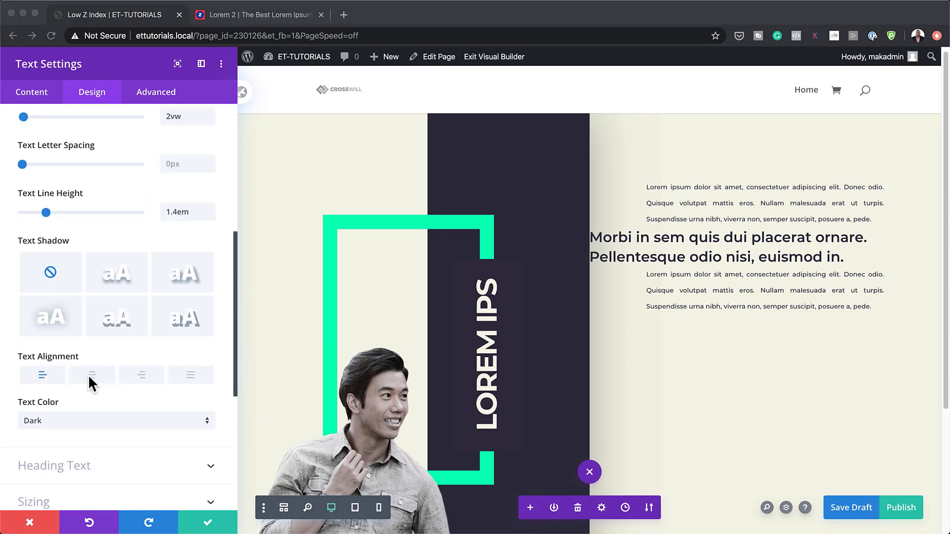
# Step: Give the middle text module linked top and bottom padding of 4vw and linked left and right padding of 4vw, and save it
pyautogui.click(53, 384)
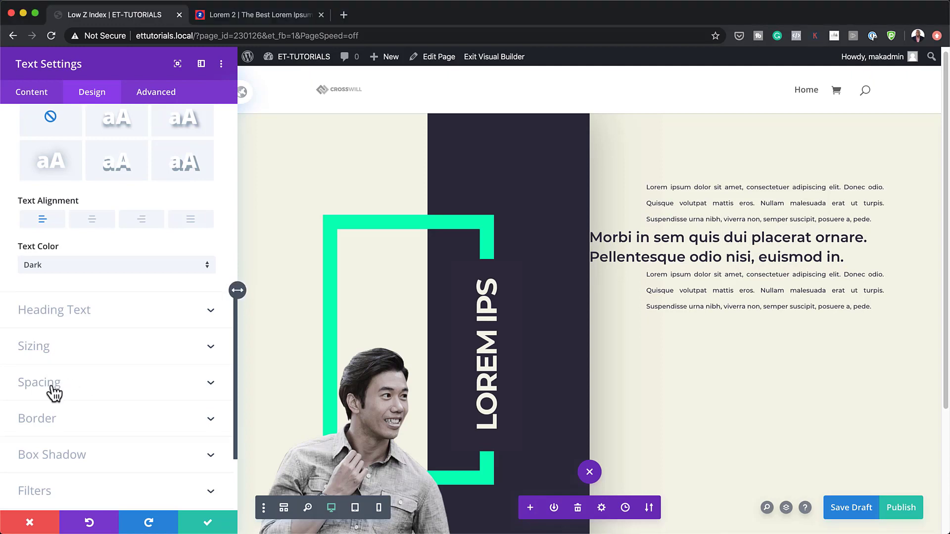
pyautogui.click(30, 236)
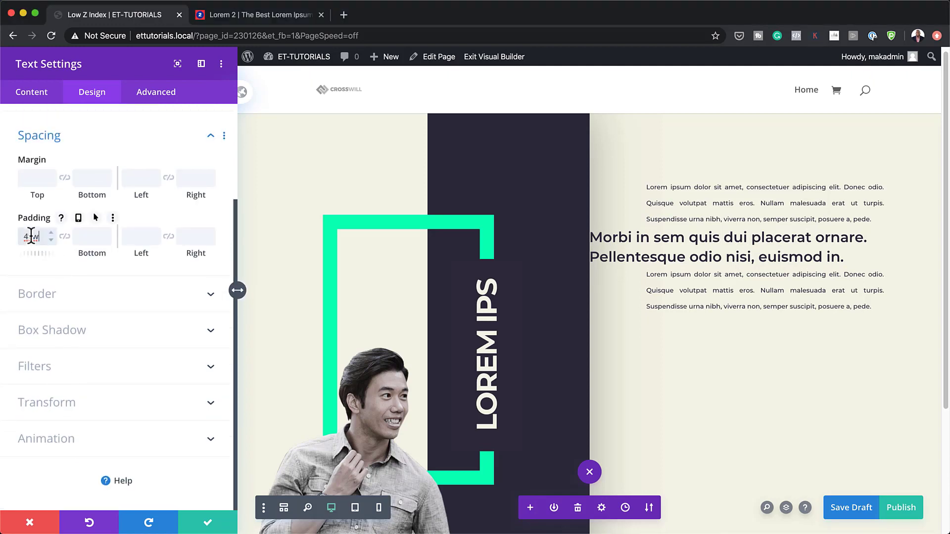
pyautogui.click(64, 237)
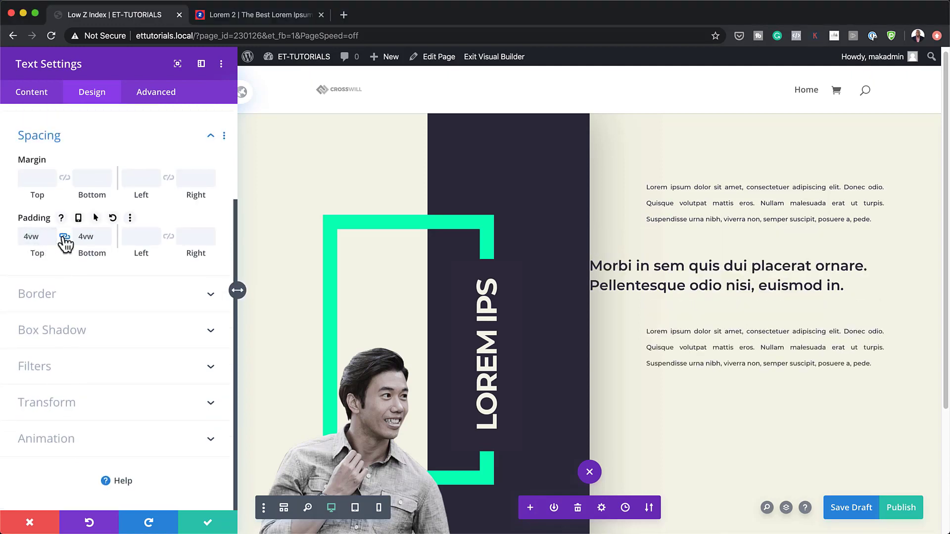
pyautogui.click(133, 232)
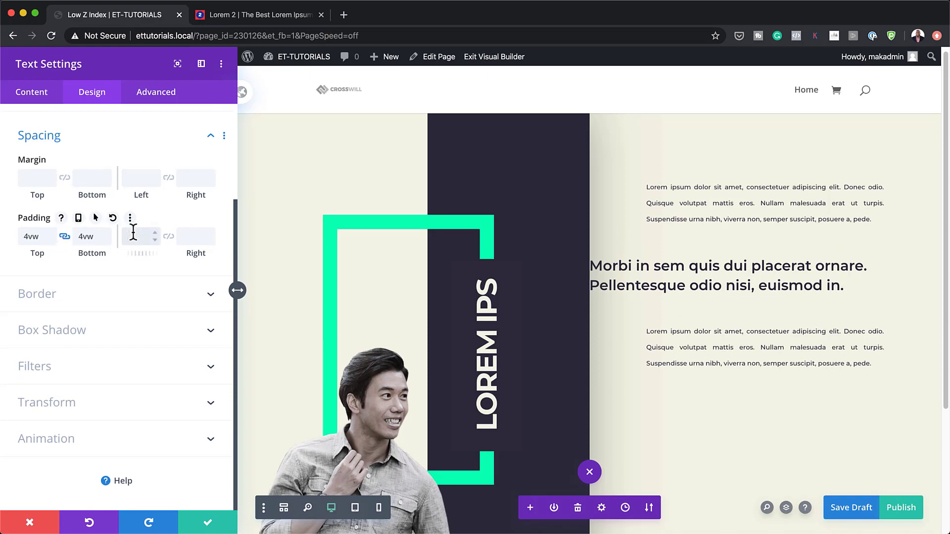
pyautogui.write('4vw')
pyautogui.click(168, 237)
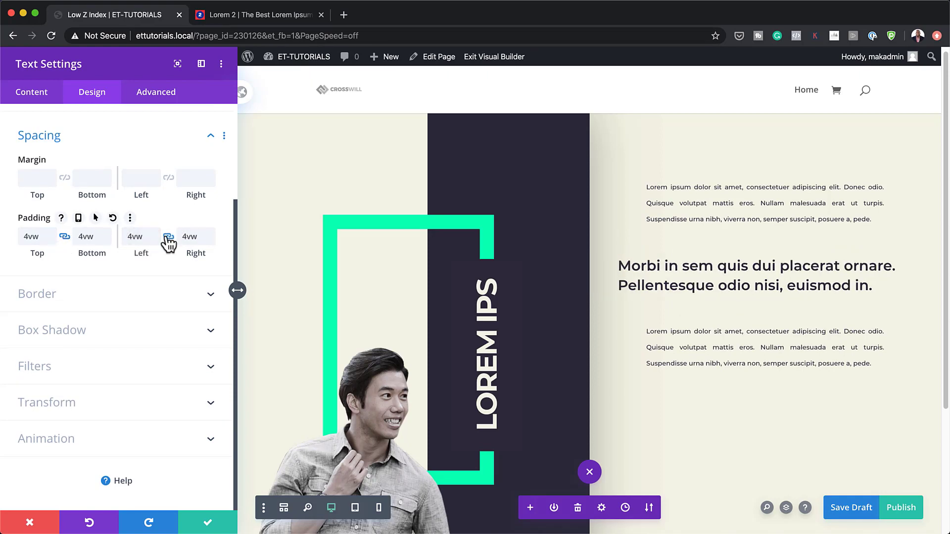
pyautogui.click(208, 522)
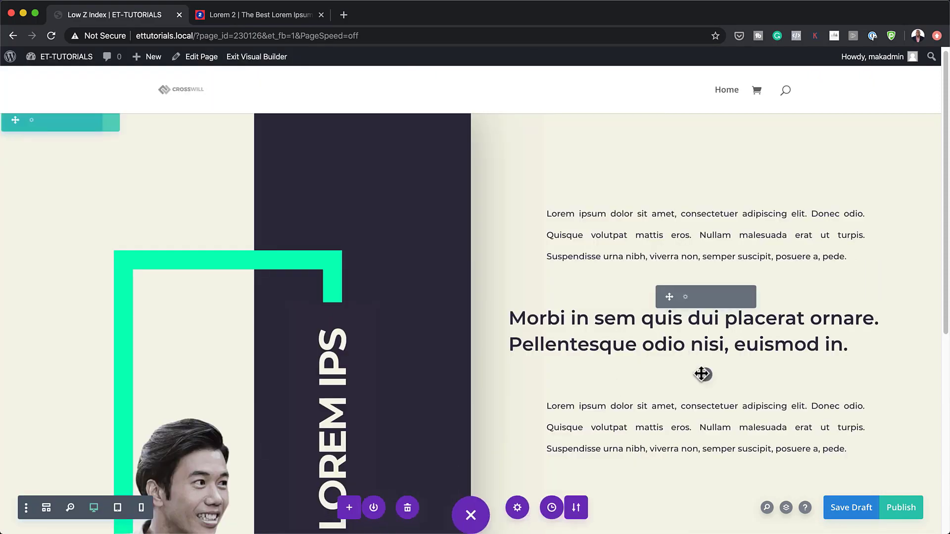
# Step: Insert a Button module below the lower paragraph in column two
pyautogui.scroll(-5, 791, 423)
pyautogui.scroll(1, 726, 270)
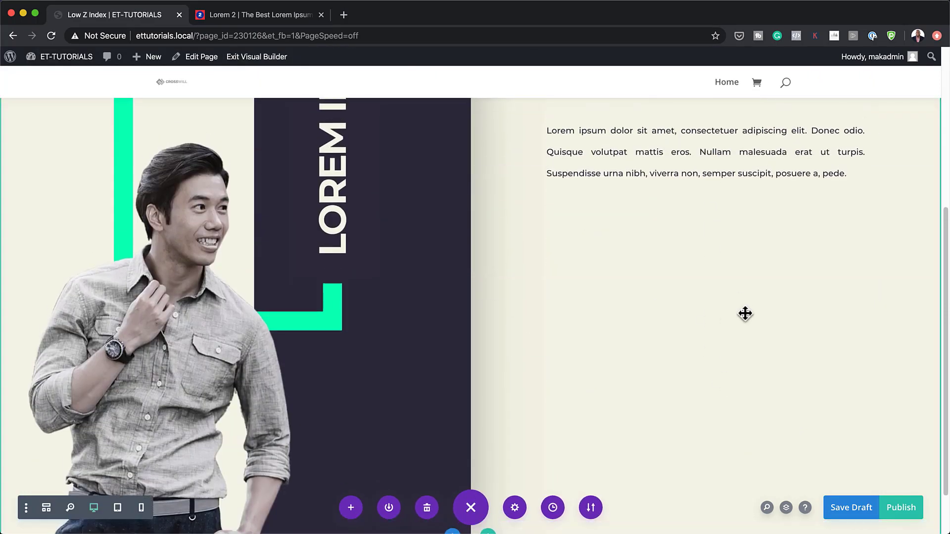
pyautogui.click(705, 161)
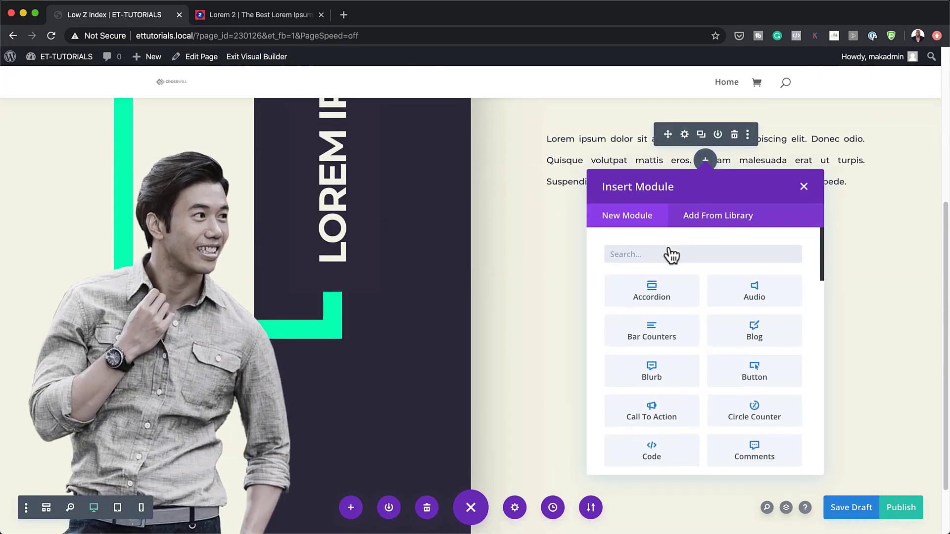
pyautogui.write('butt')
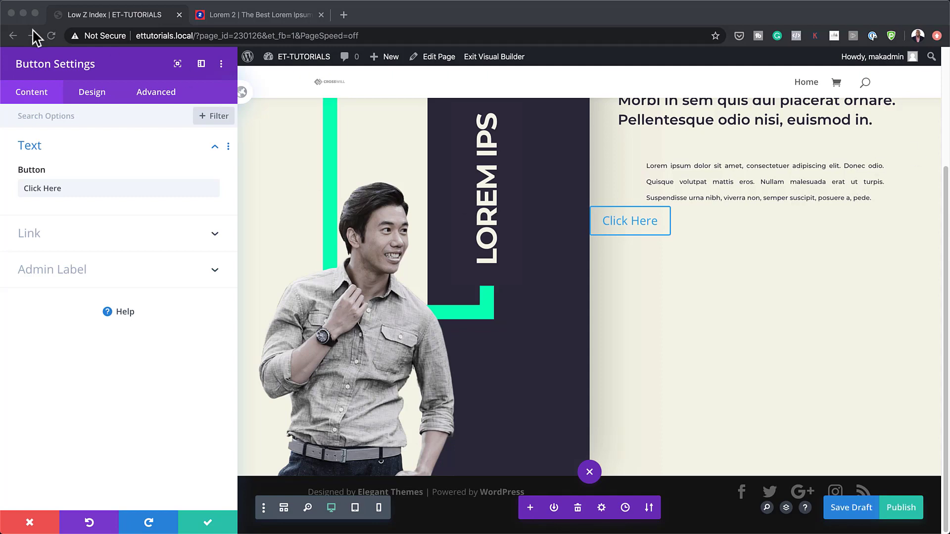
# Step: Enable custom styles for the button and set its text size to 0.9vw
pyautogui.click(97, 97)
pyautogui.click(95, 93)
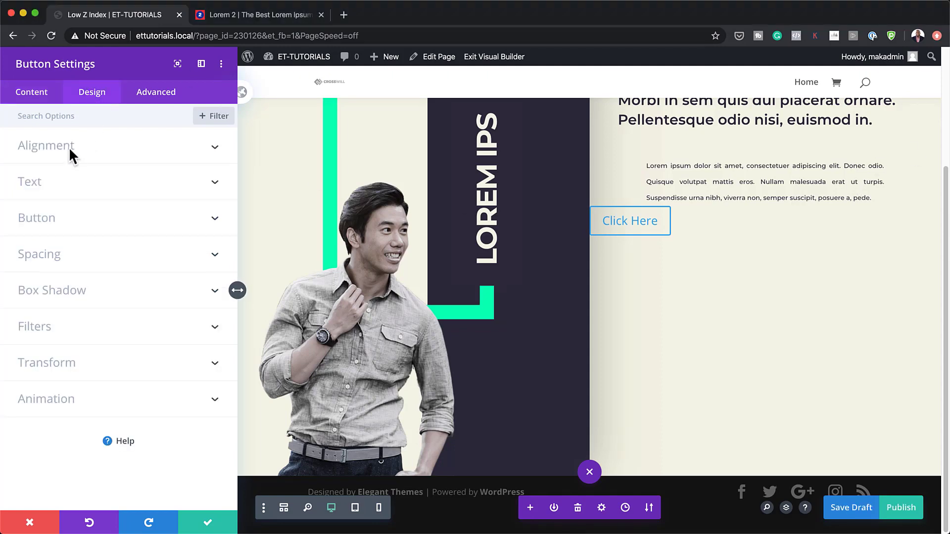
pyautogui.click(49, 222)
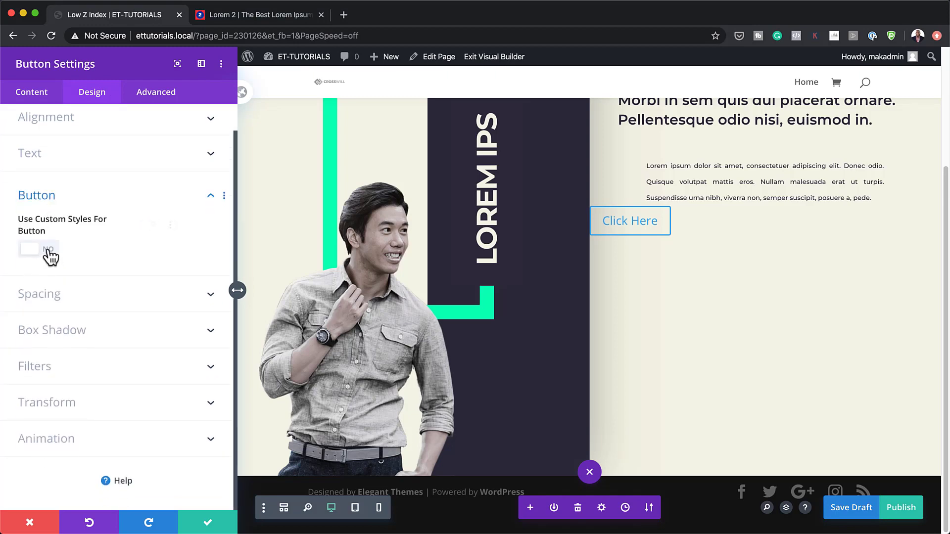
pyautogui.click(48, 252)
pyautogui.click(182, 295)
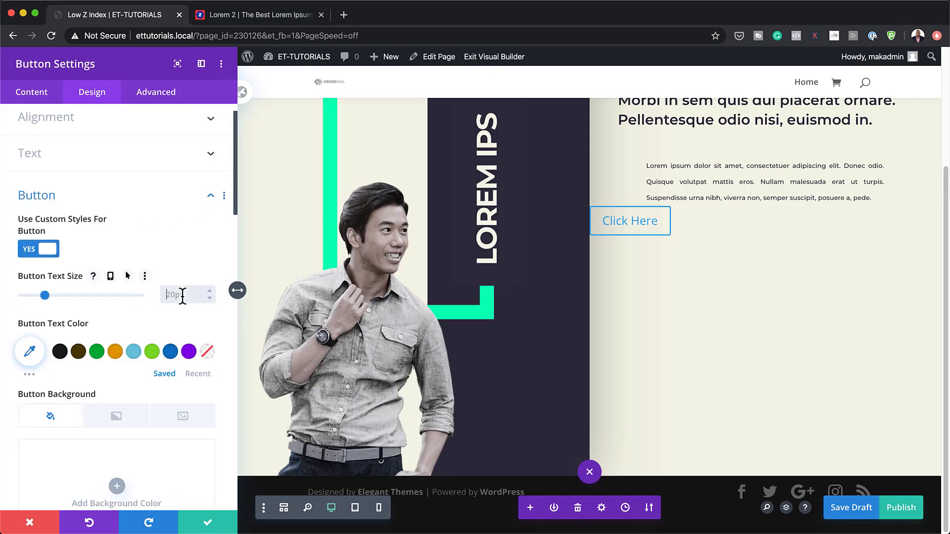
pyautogui.write('0.9vw')
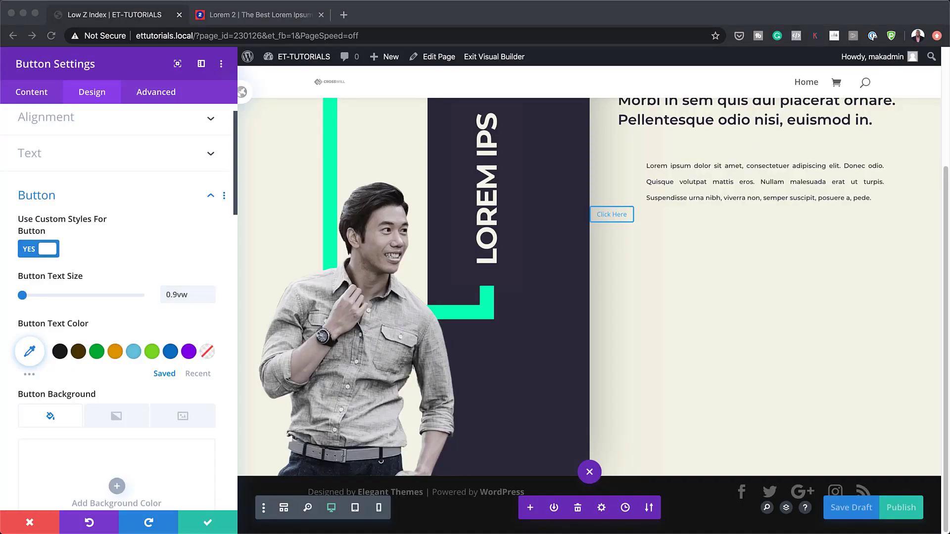
# Step: Set the button's text color to #f3f3e6 and its background color to #2e2d3c
pyautogui.click(31, 351)
pyautogui.write('#f3f3e6')
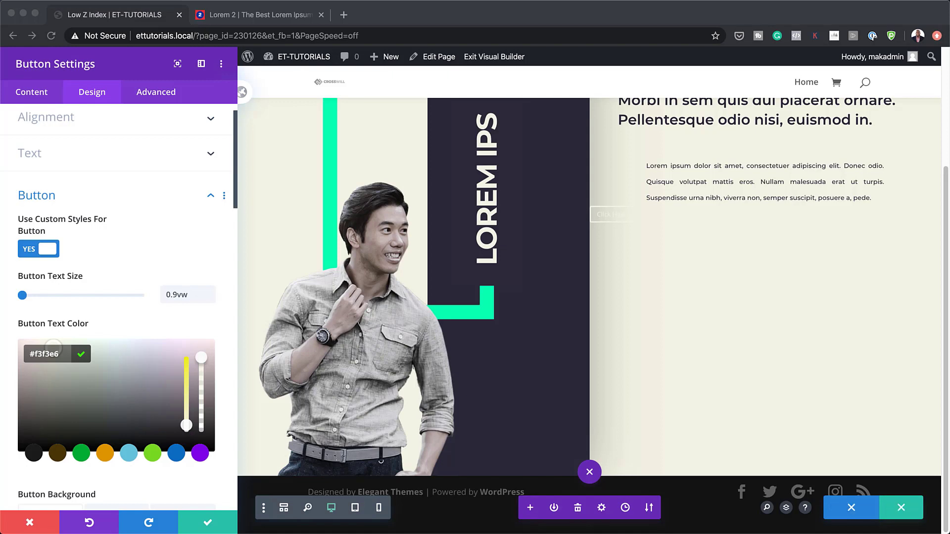
pyautogui.scroll(-4, 109, 444)
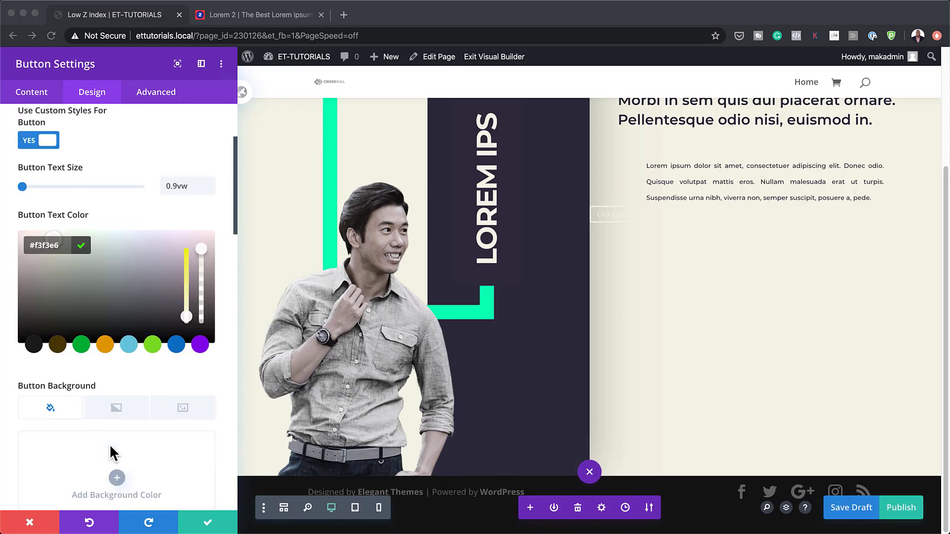
pyautogui.click(116, 430)
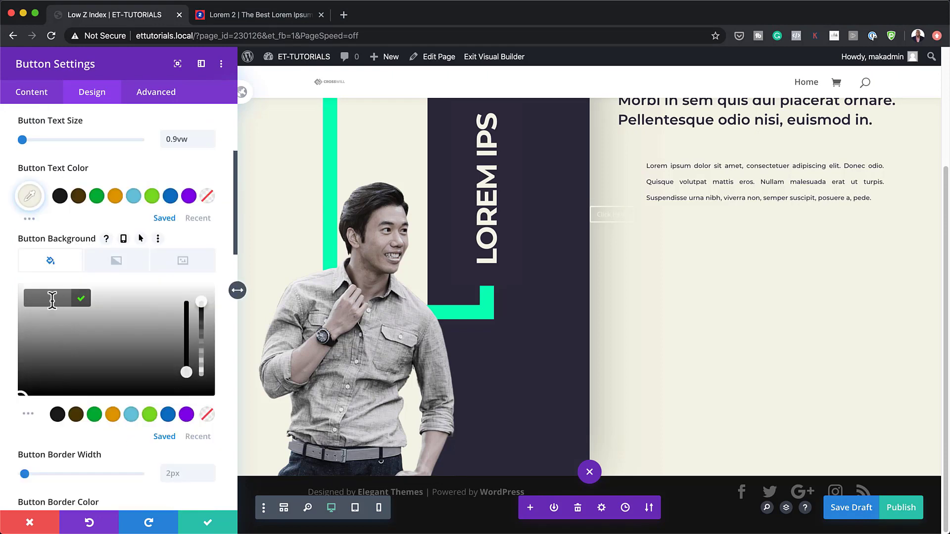
pyautogui.click(52, 298)
pyautogui.write('#2e2d3c')
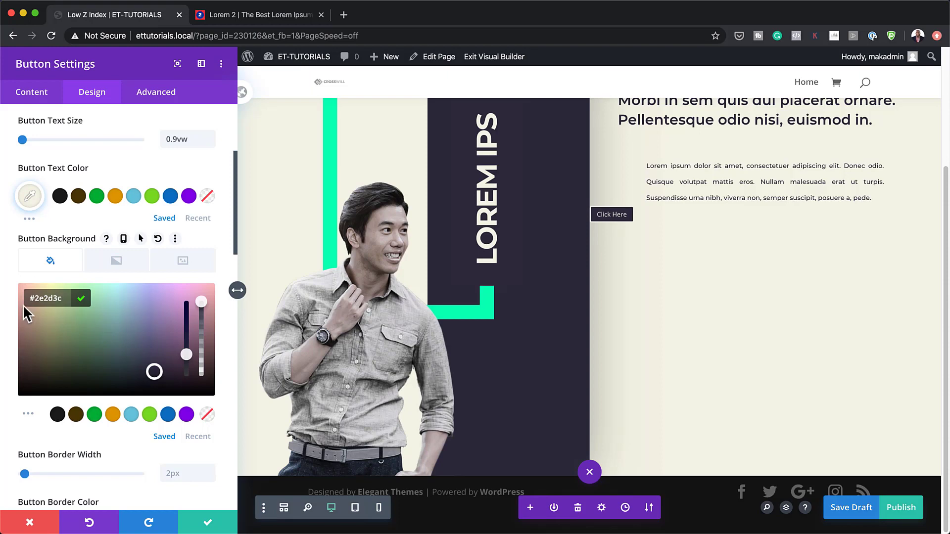
# Step: Reduce the button's border width and border radius to 0px
pyautogui.scroll(-4, 20, 298)
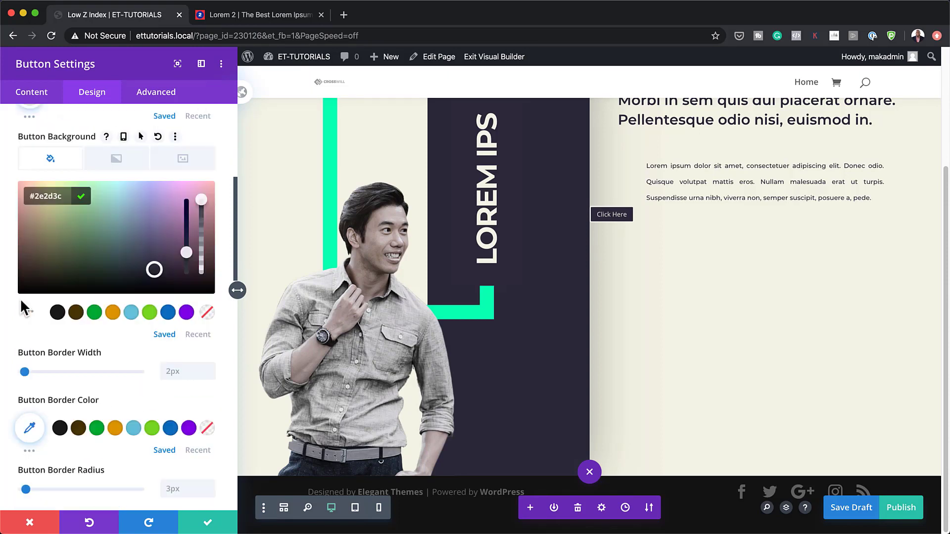
pyautogui.moveTo(25, 372); pyautogui.dragTo(6, 371)
pyautogui.scroll(-1, 150, 370)
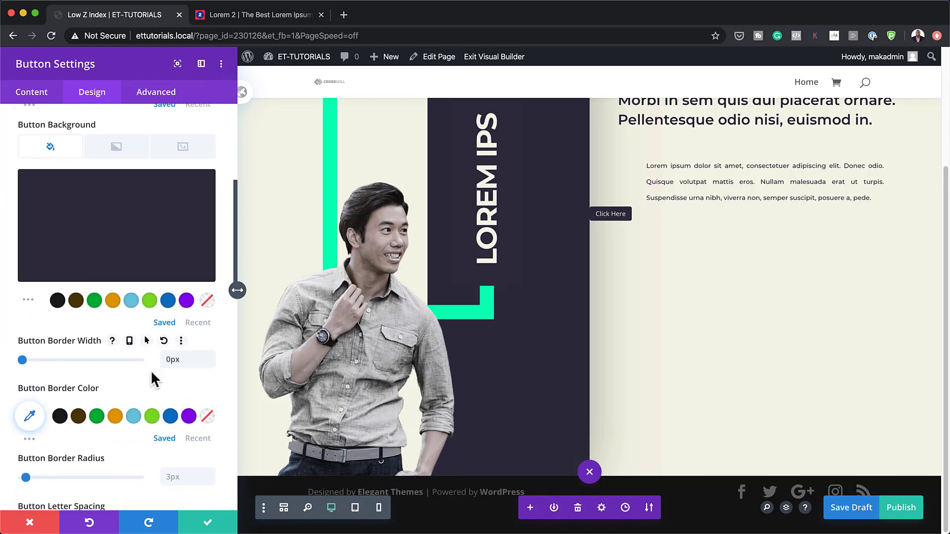
pyautogui.scroll(-4, 151, 370)
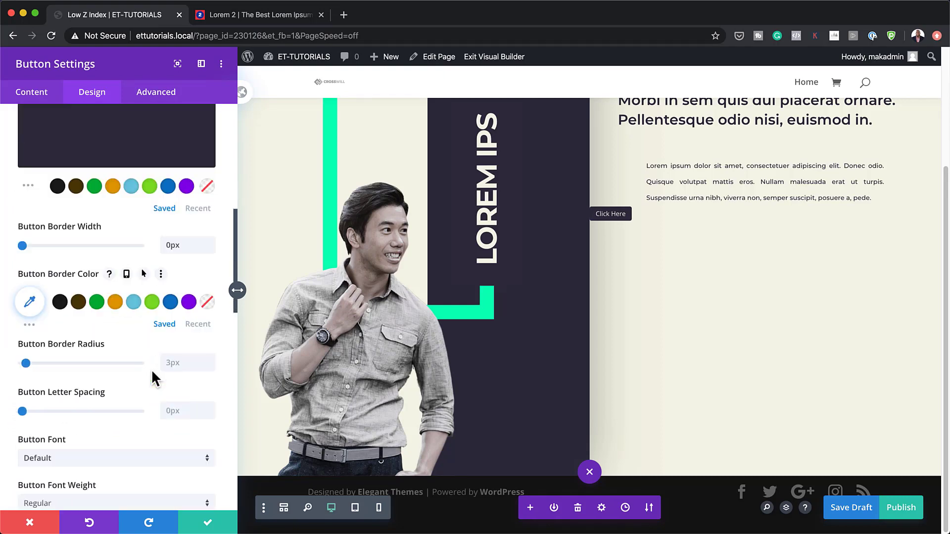
pyautogui.moveTo(23, 365); pyautogui.dragTo(16, 366)
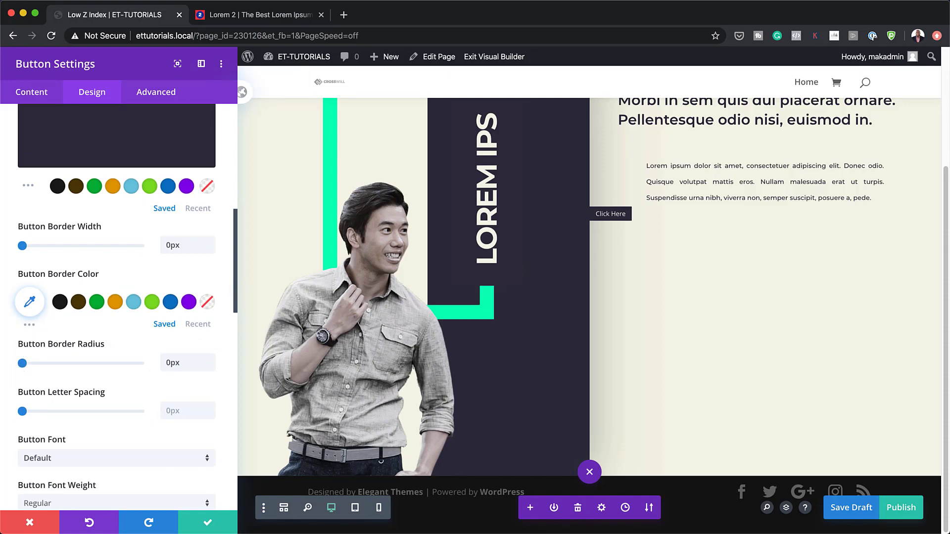
# Step: Change the button's font to Montserrat
pyautogui.scroll(-4, 139, 455)
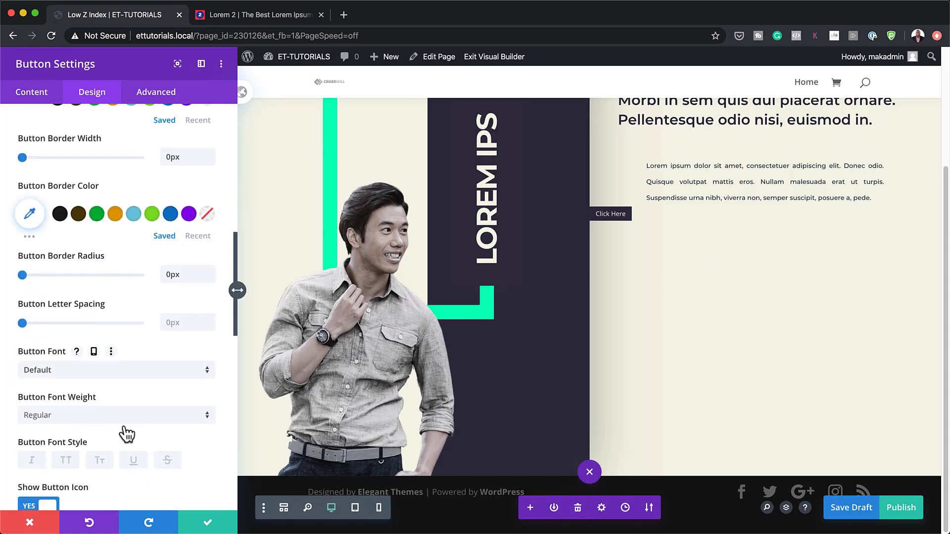
pyautogui.click(113, 372)
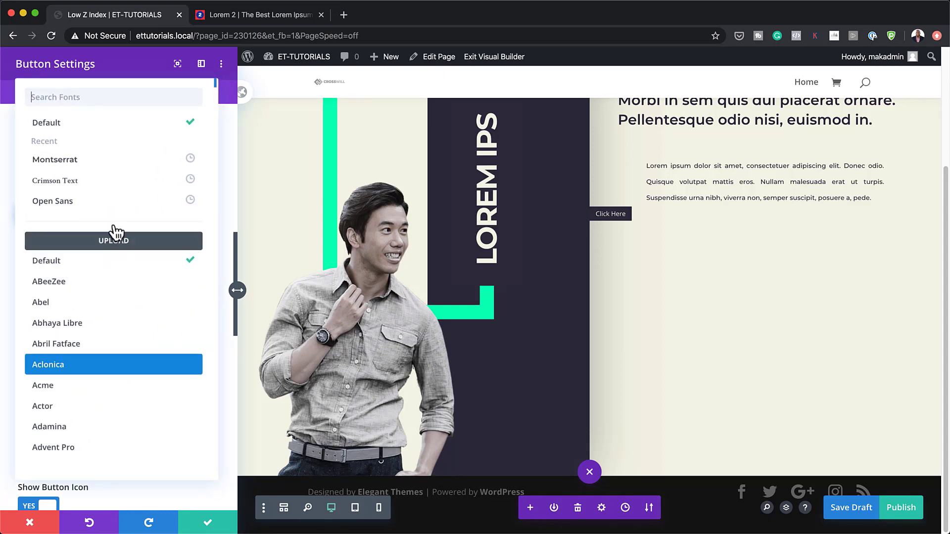
pyautogui.click(124, 163)
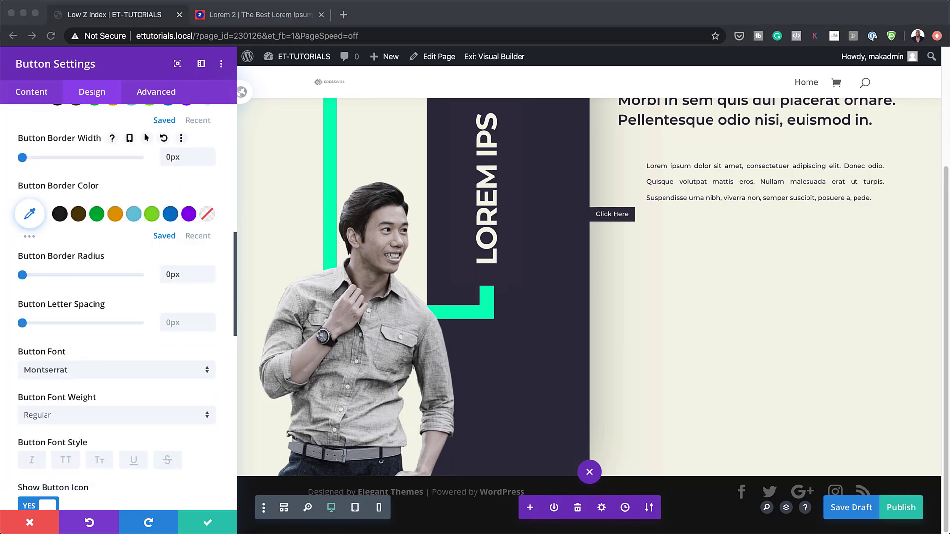
# Step: Set the button's top margin to 2px in its spacing options
pyautogui.scroll(-10, 171, 412)
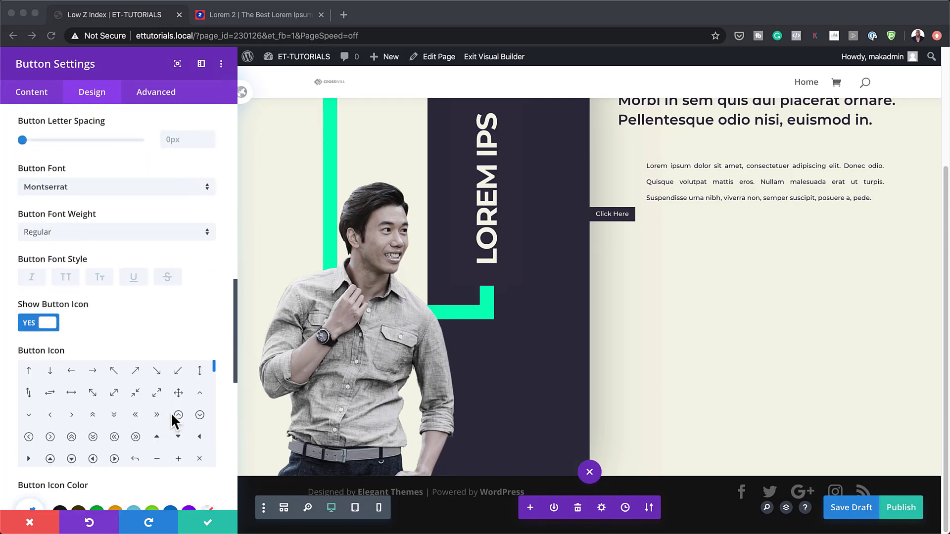
pyautogui.scroll(-3, 171, 419)
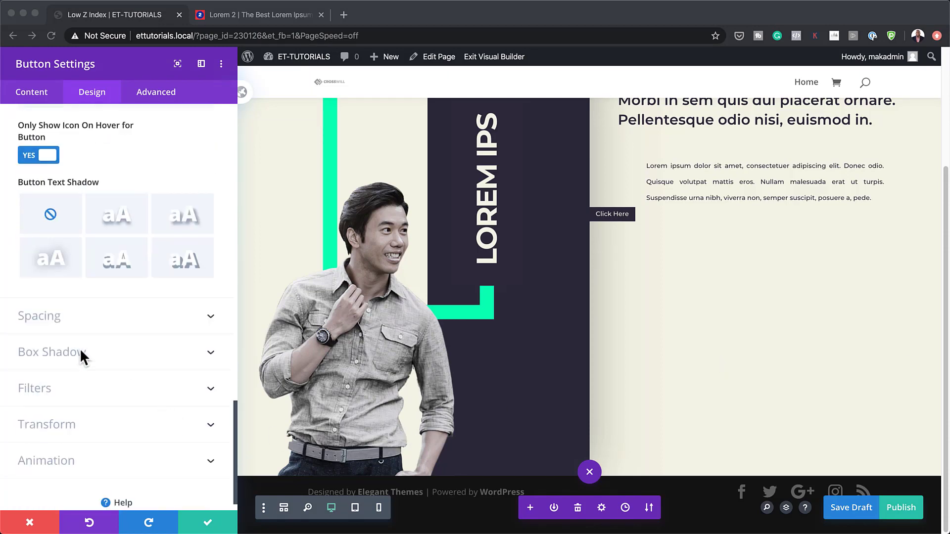
pyautogui.click(57, 317)
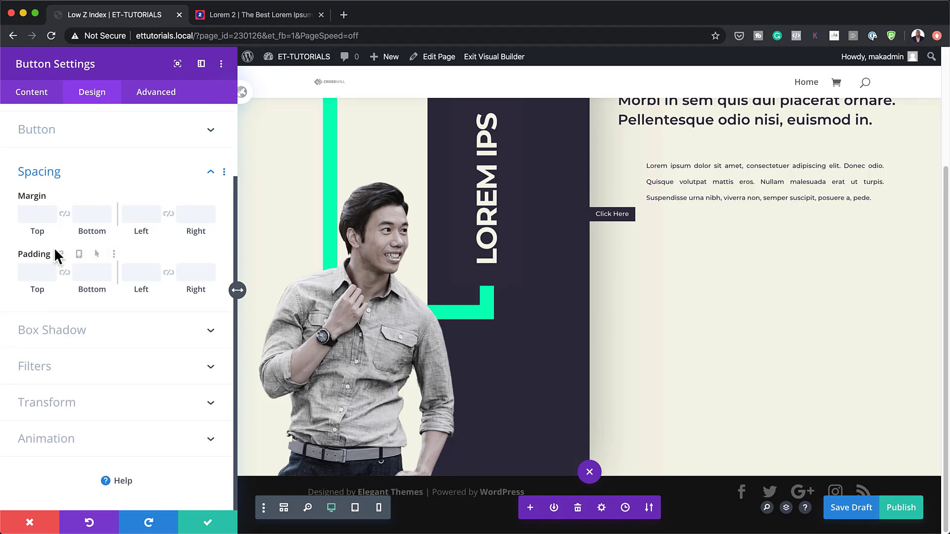
pyautogui.click(25, 219)
pyautogui.write('2px')
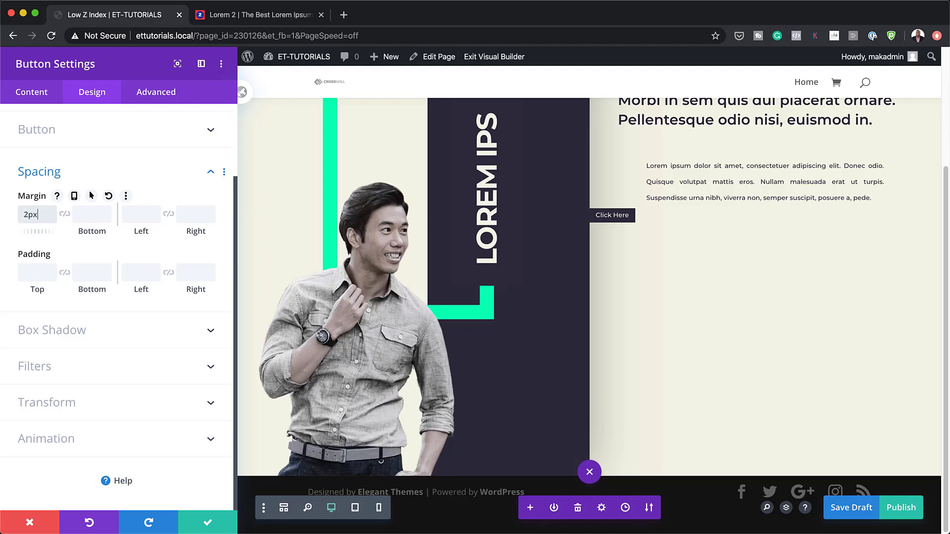
pyautogui.press('super+Tab')
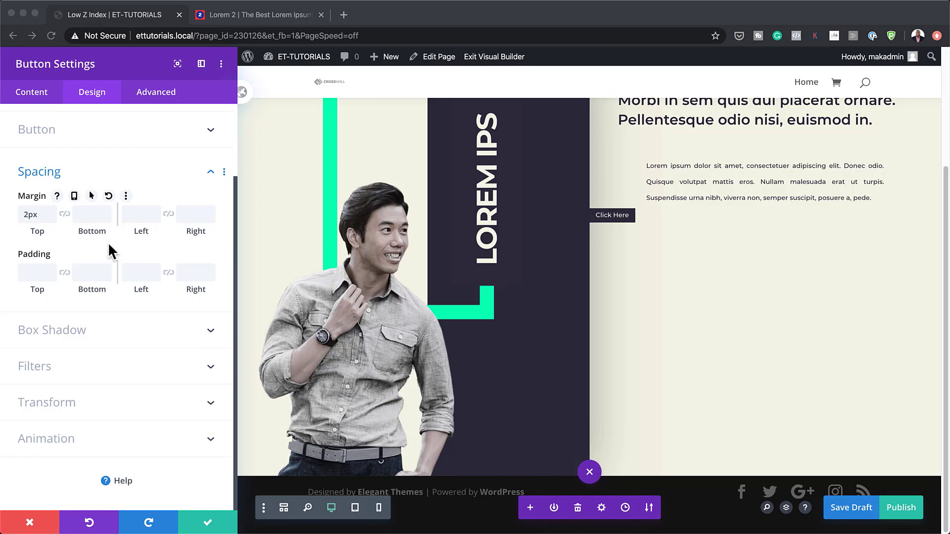
# Step: Set the button's bottom margin to 10px and its left margin to 8vw
pyautogui.click(90, 214)
pyautogui.write('10px')
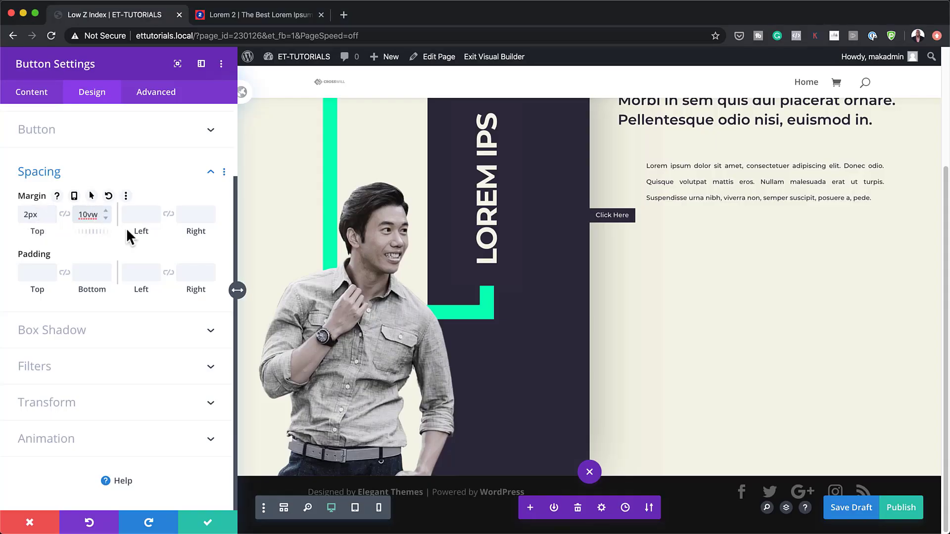
pyautogui.press('super+Tab')
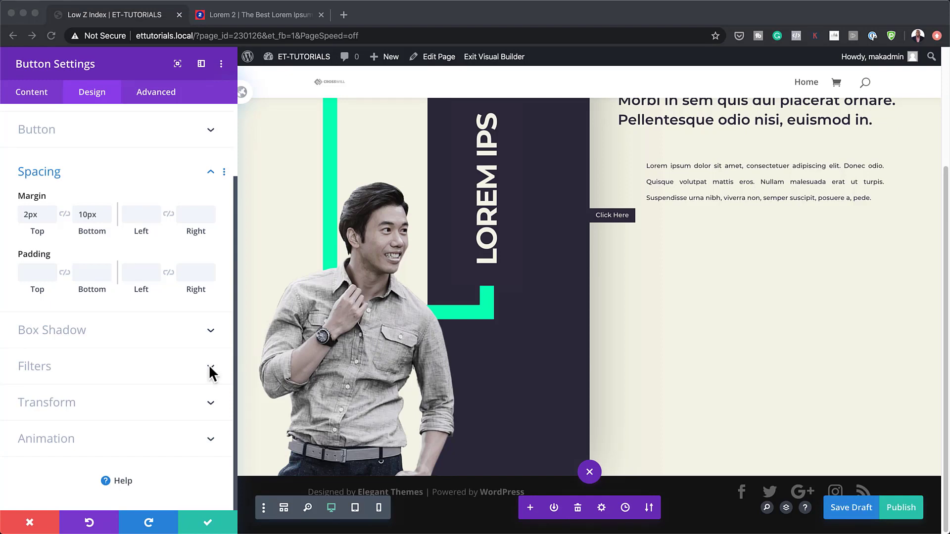
pyautogui.press('super+Tab')
pyautogui.click(132, 214)
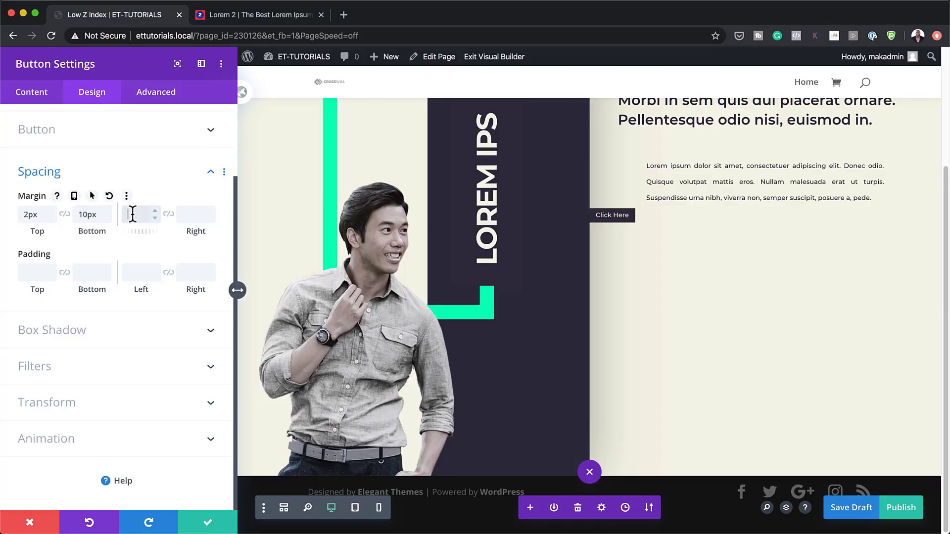
pyautogui.write('8vw')
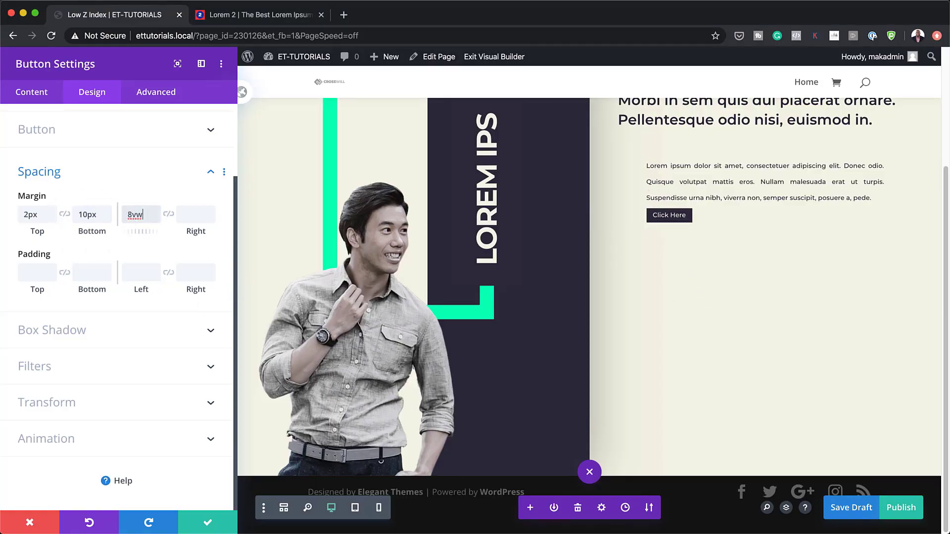
pyautogui.press('super+Tab')
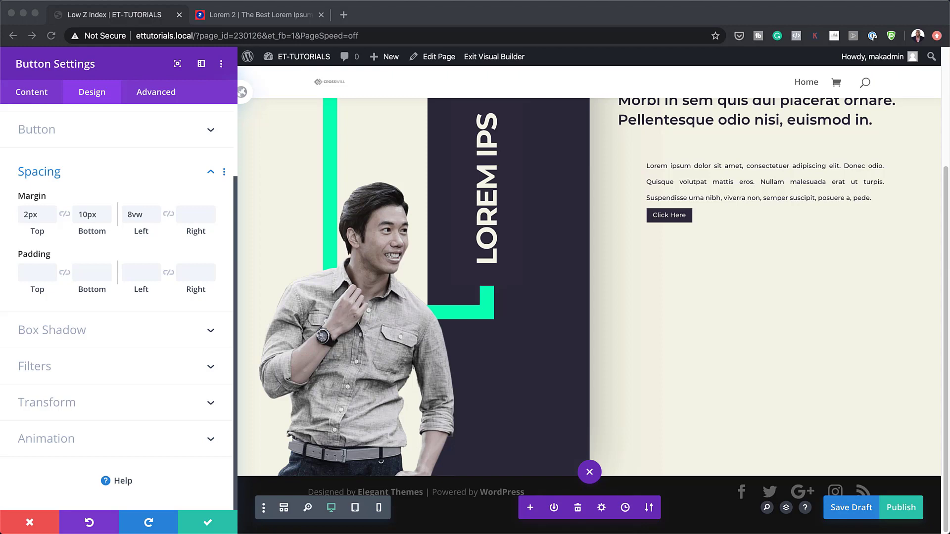
# Step: Give the button linked top and bottom padding of 1.5vw and linked left and right padding of 4vw, and save its settings
pyautogui.click(29, 274)
pyautogui.write('1.5vw')
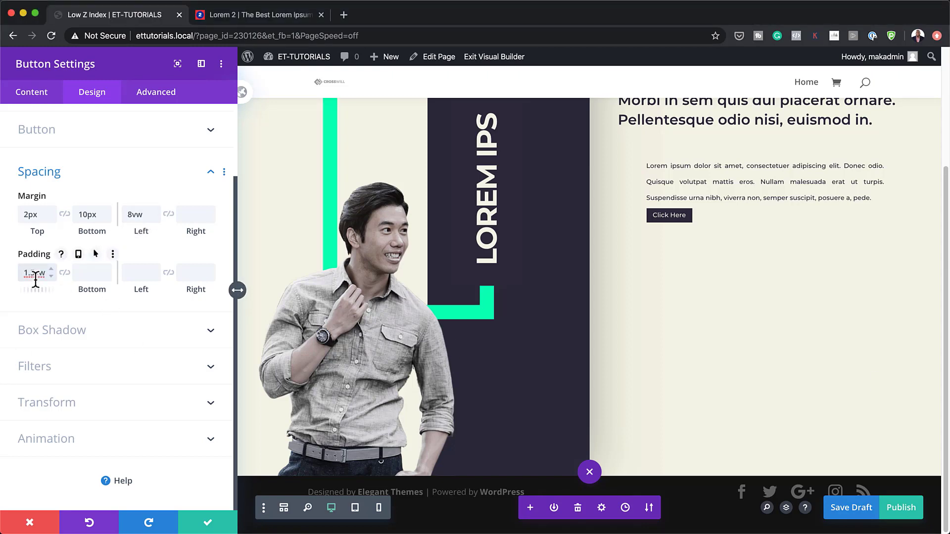
pyautogui.click(64, 272)
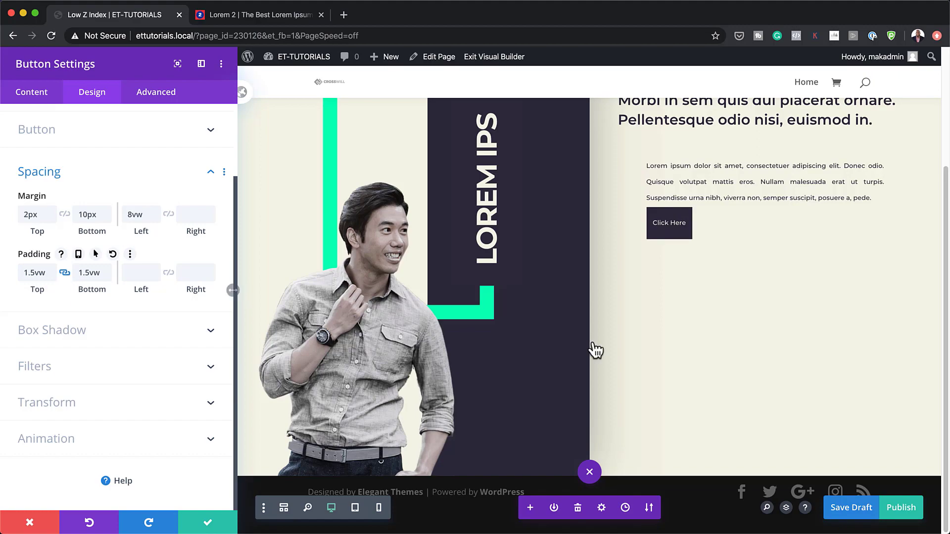
pyautogui.press('super+Tab')
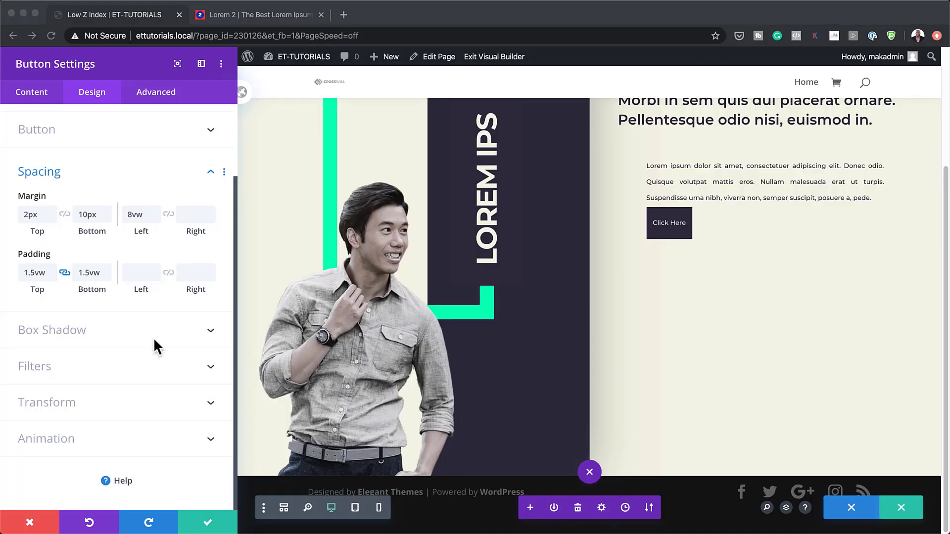
pyautogui.click(143, 275)
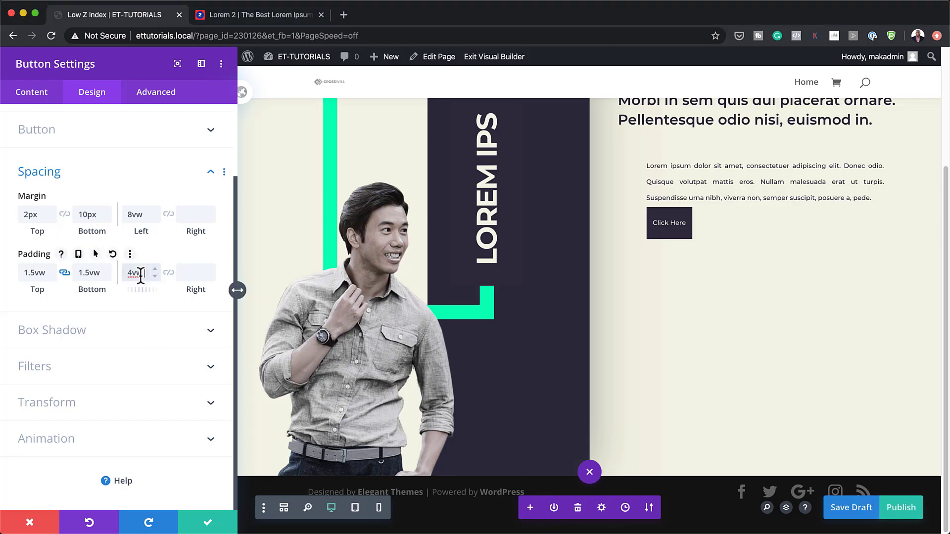
pyautogui.click(168, 272)
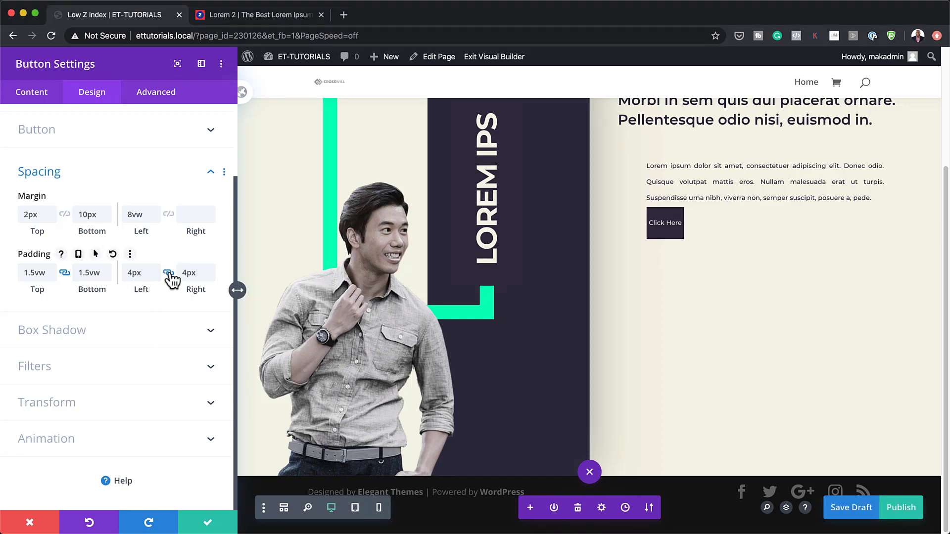
pyautogui.doubleClick(142, 273)
pyautogui.write('4vw')
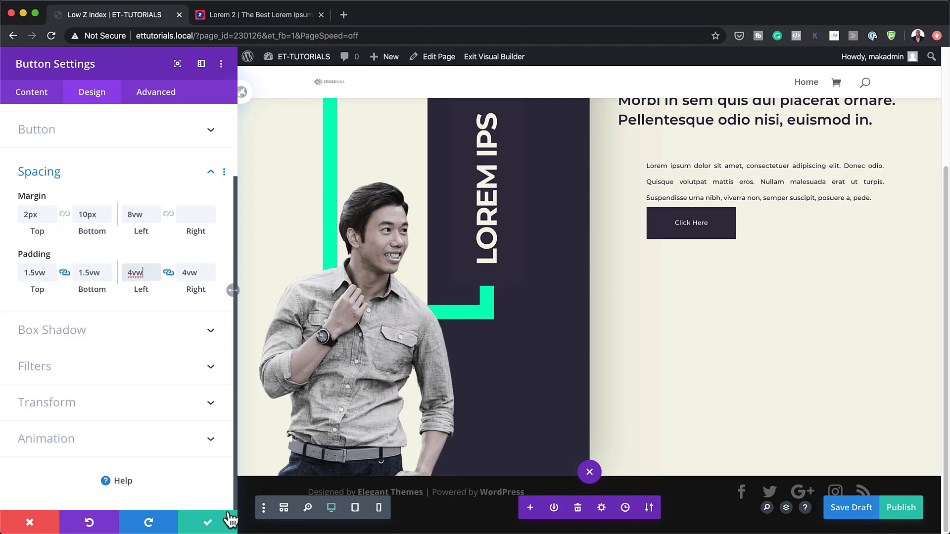
pyautogui.click(208, 522)
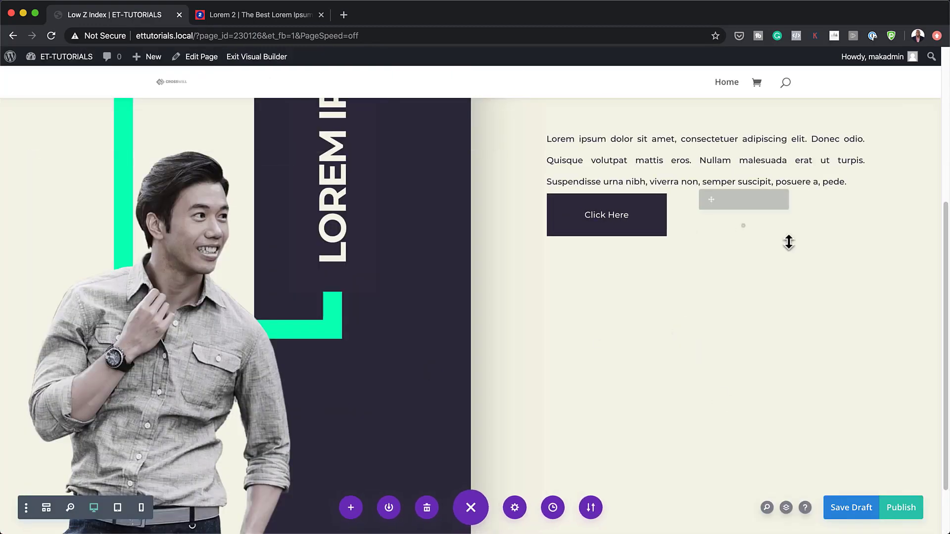
# Step: Publish the page and exit the Visual Builder to review the finished section on the live page
pyautogui.click(908, 514)
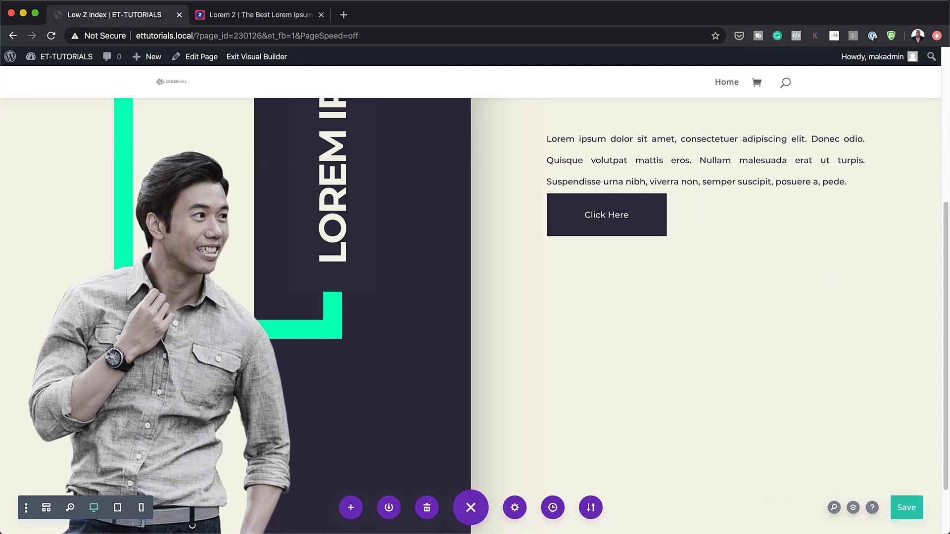
pyautogui.click(276, 58)
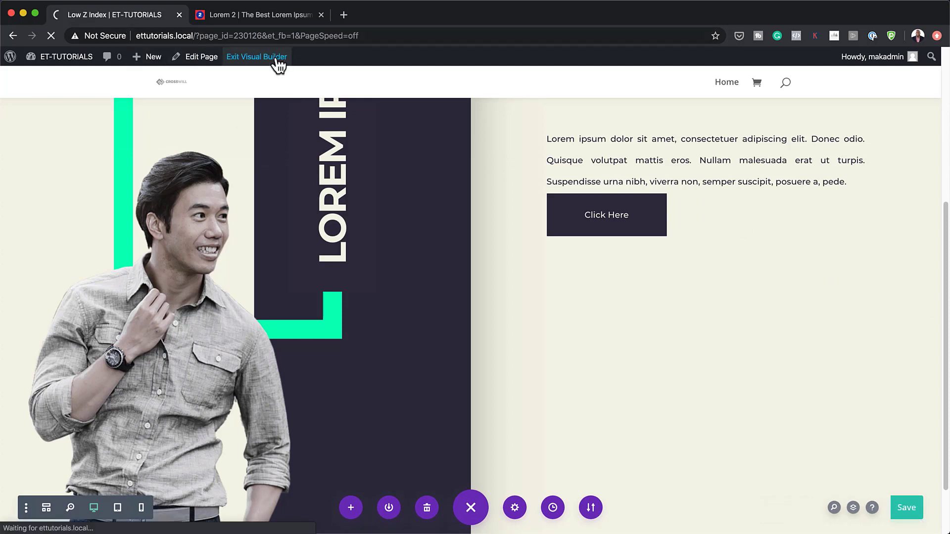
pyautogui.scroll(-5, 841, 212)
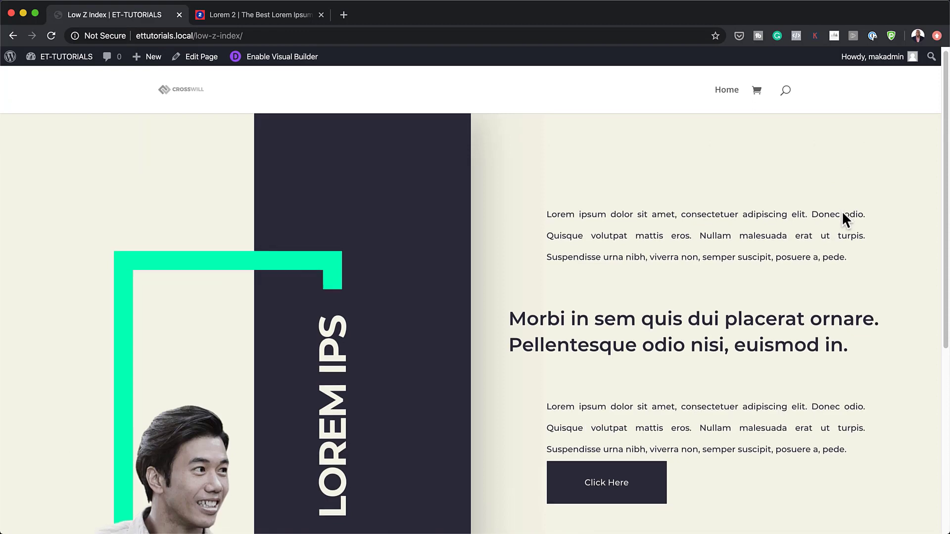
pyautogui.scroll(-5, 842, 212)
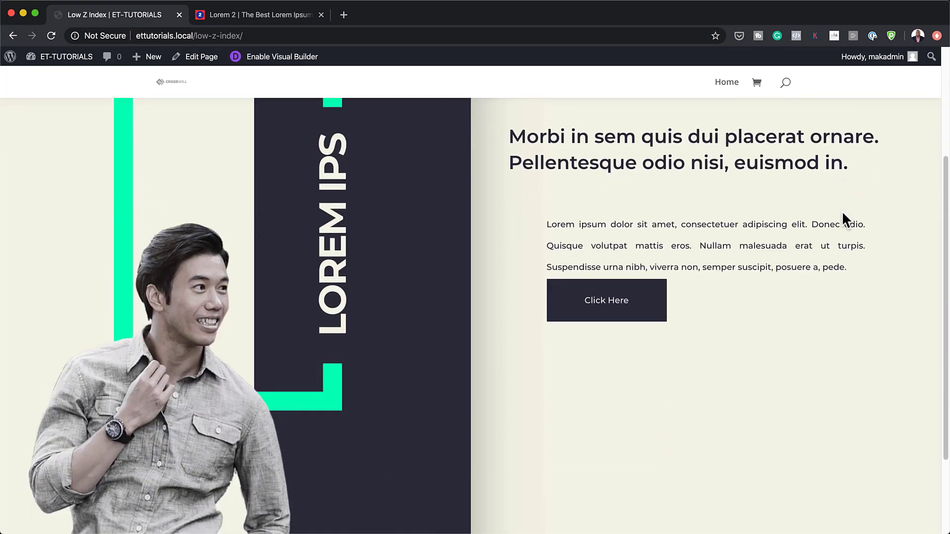